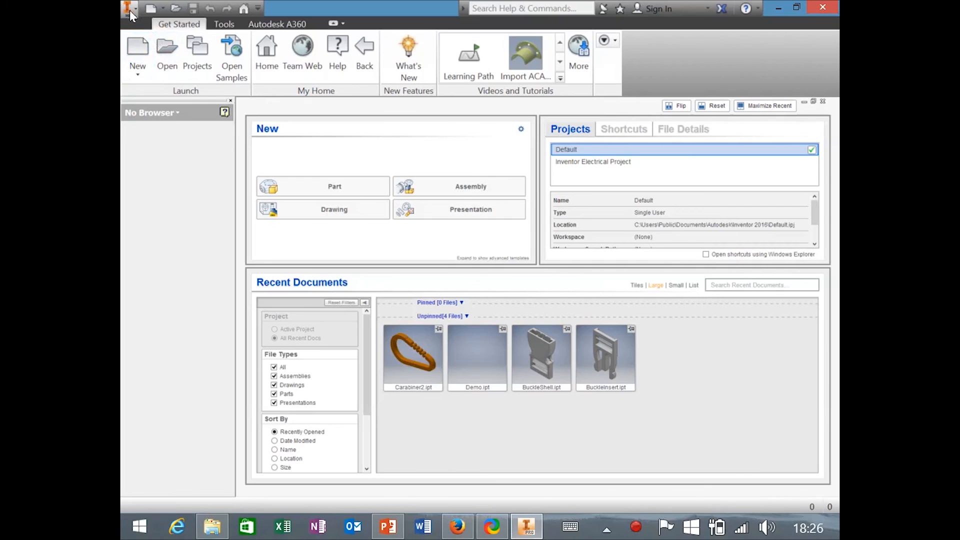
Open Create New File and select the Metric Standard (mm).ipt part template.
click(130, 10)
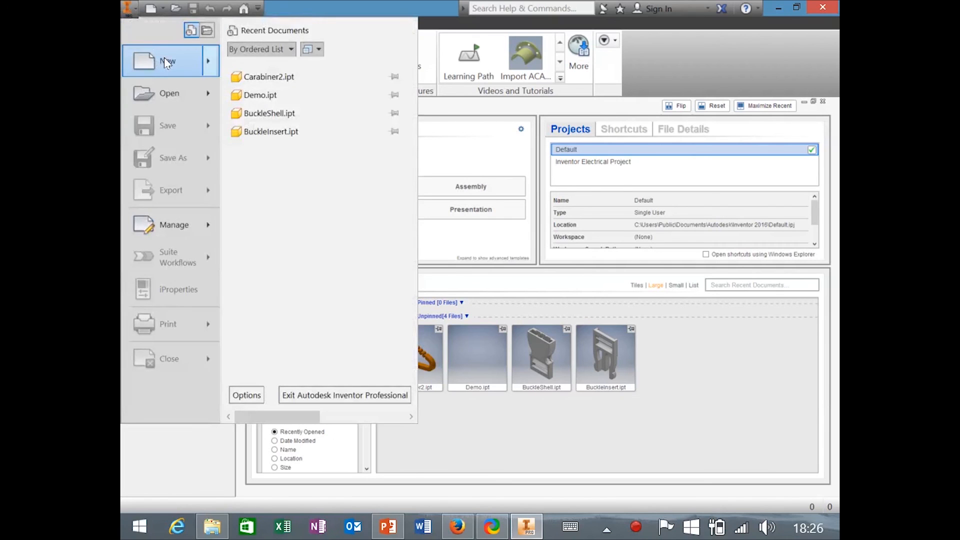
mouse_move(167, 62)
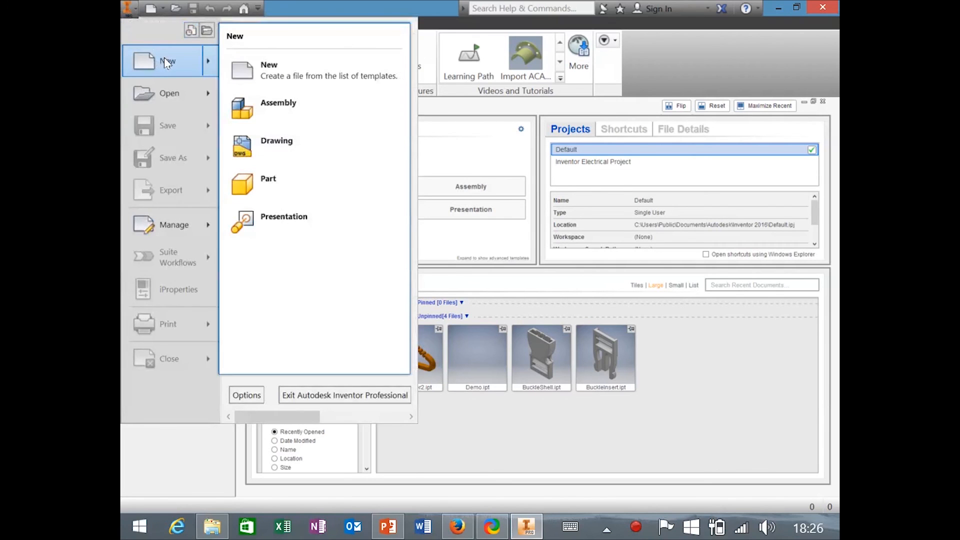
click(253, 68)
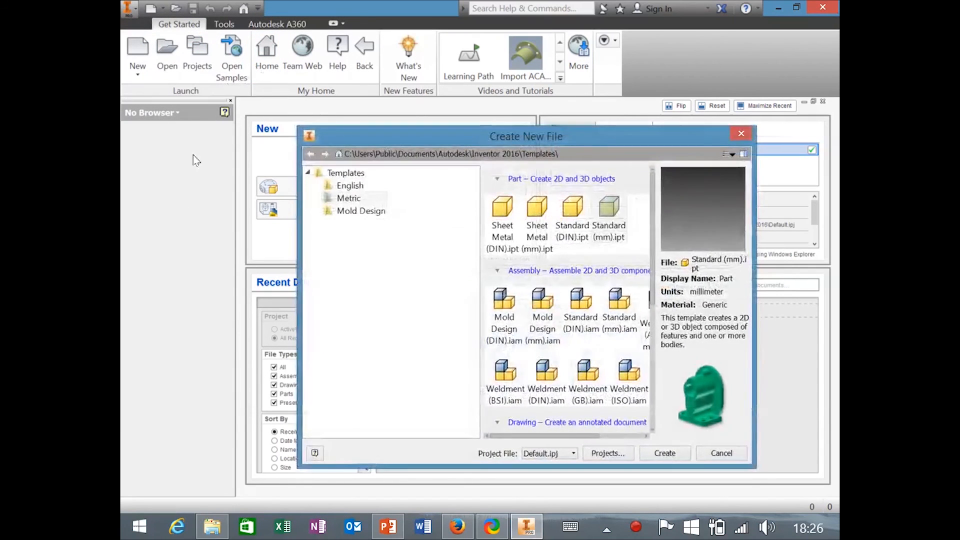
drag(399, 127, 350, 61)
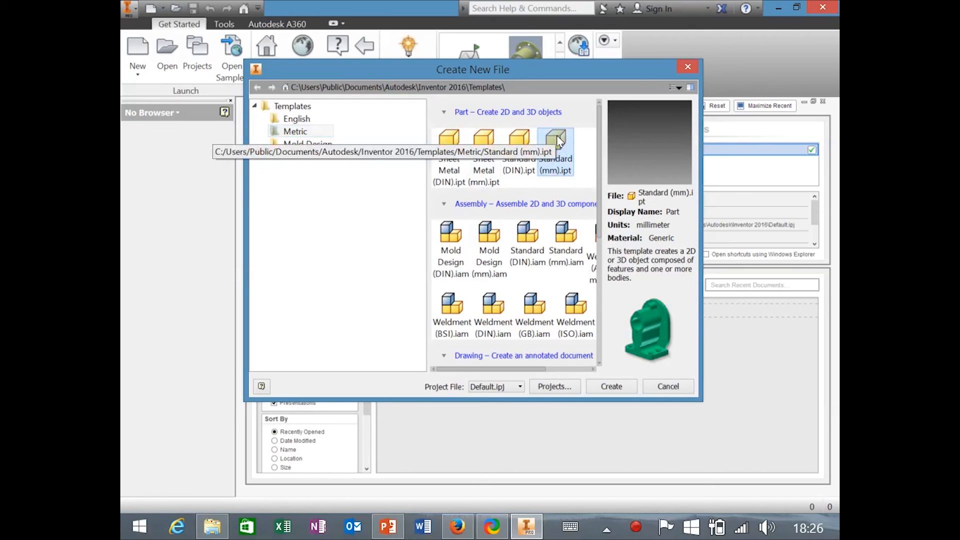
click(314, 122)
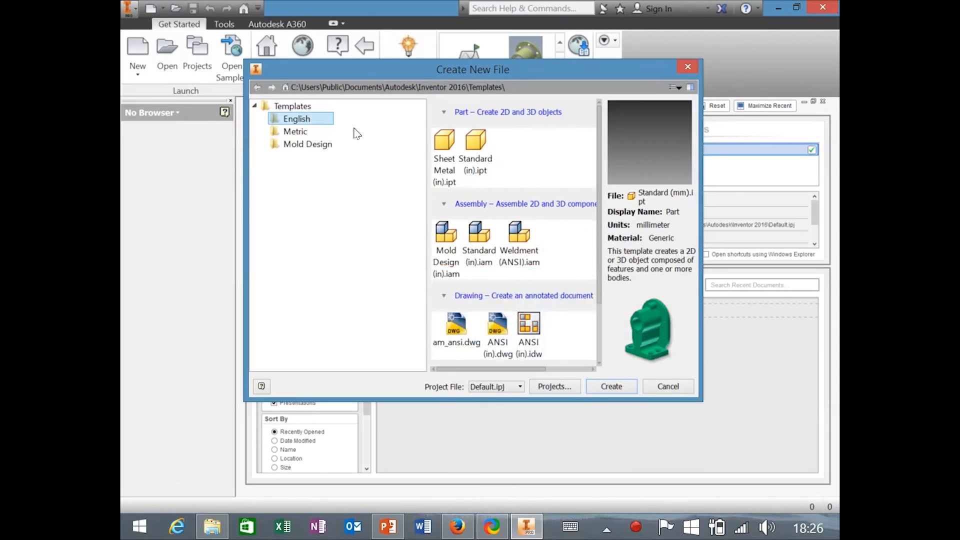
click(475, 150)
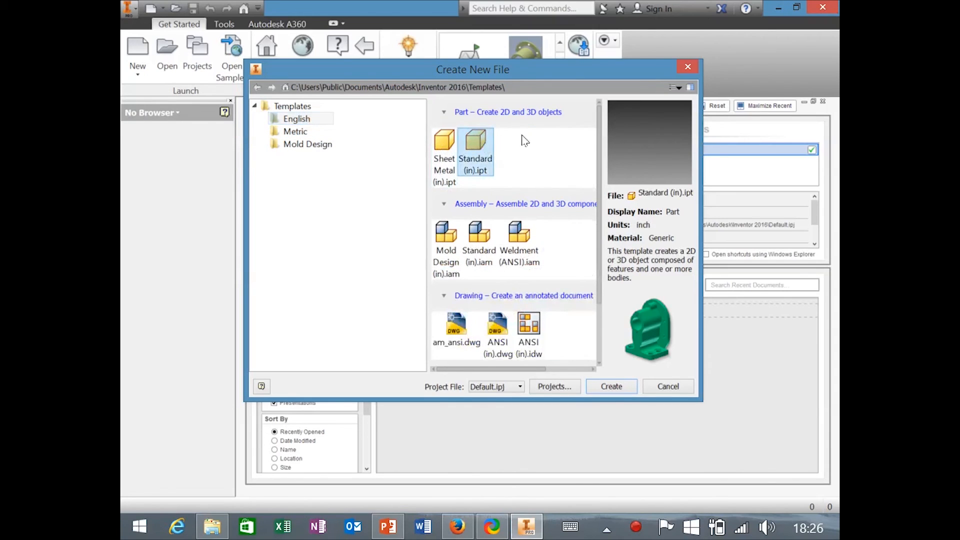
click(299, 132)
click(556, 150)
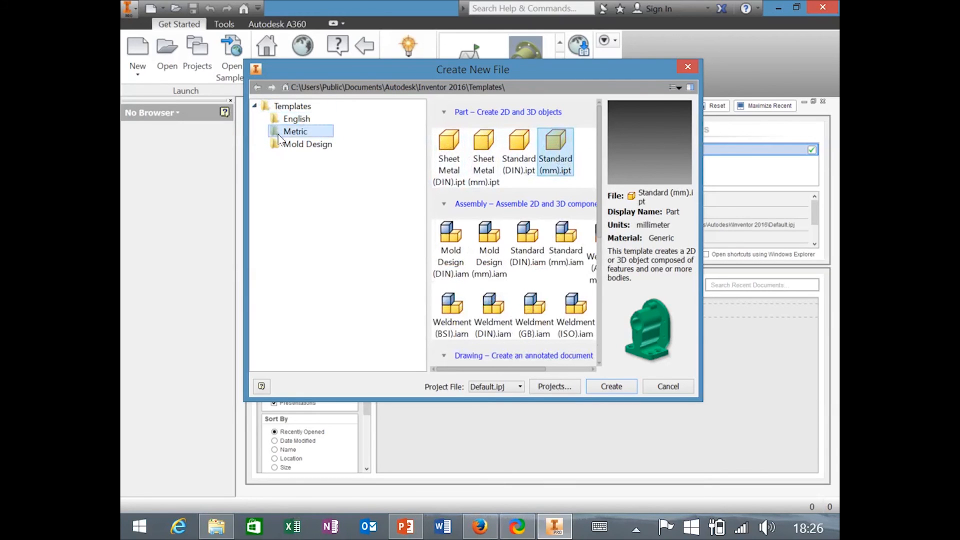
Create Part1 from Standard (mm).ipt, orbit its empty view, then return to My Home.
double_click(562, 145)
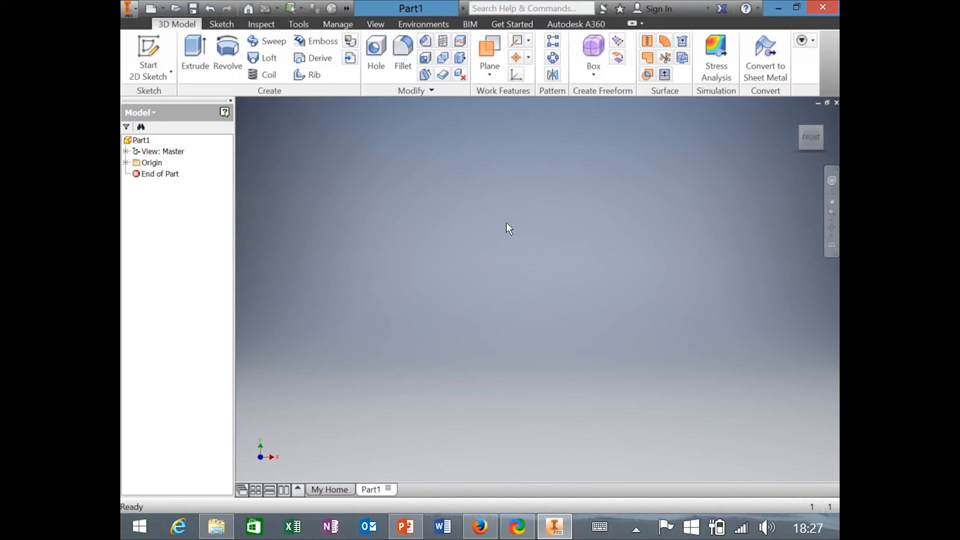
click(820, 129)
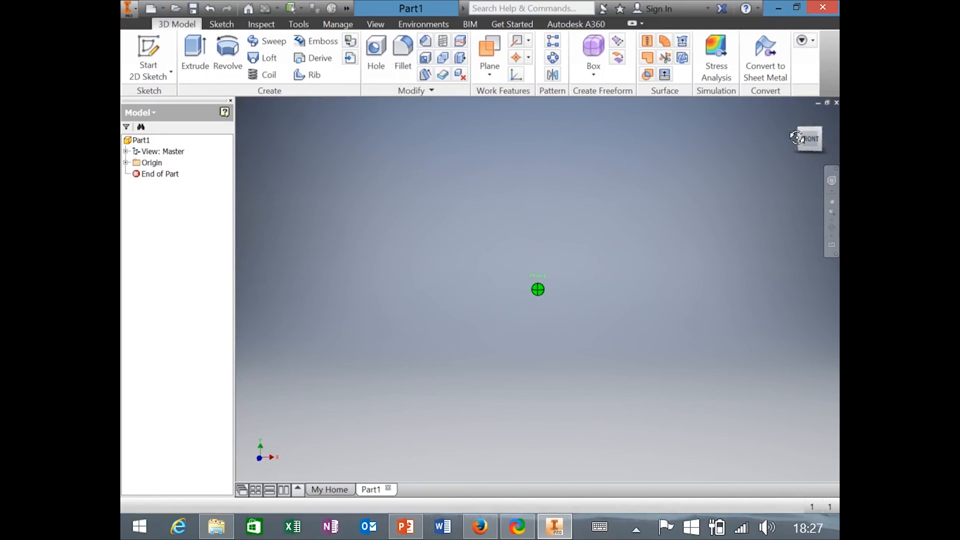
drag(808, 136, 819, 136)
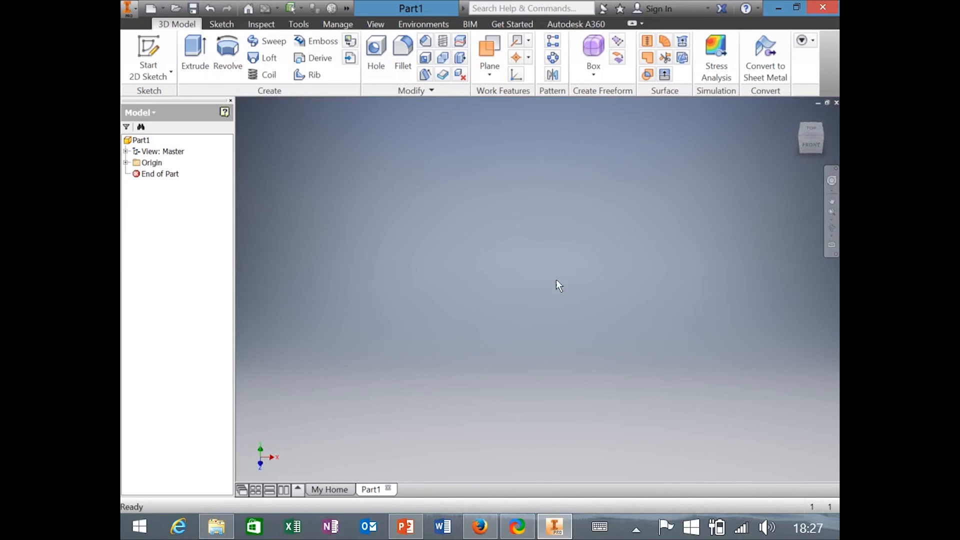
right_drag(537, 261, 538, 259)
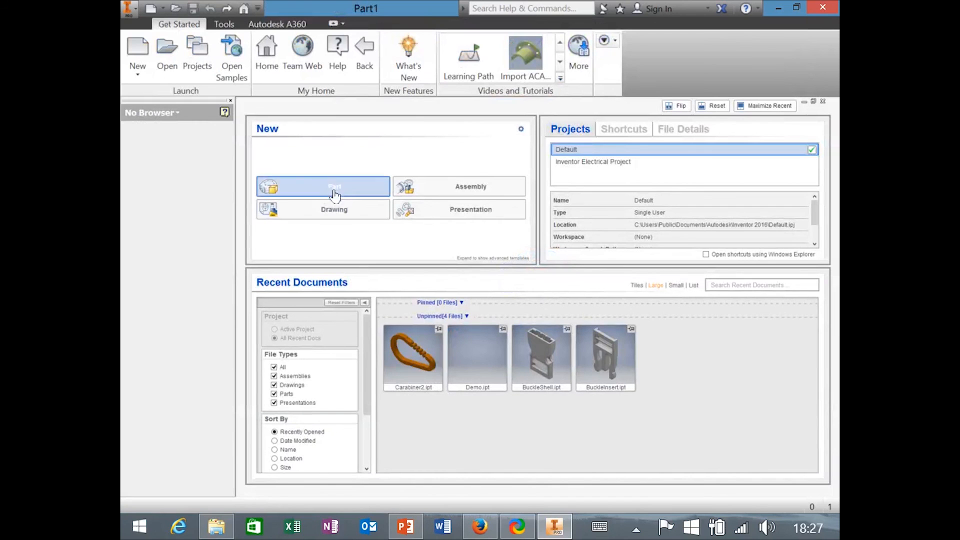
Create Part2 from the Standard (mm).ipt template, then pan and orbit its empty view.
click(129, 15)
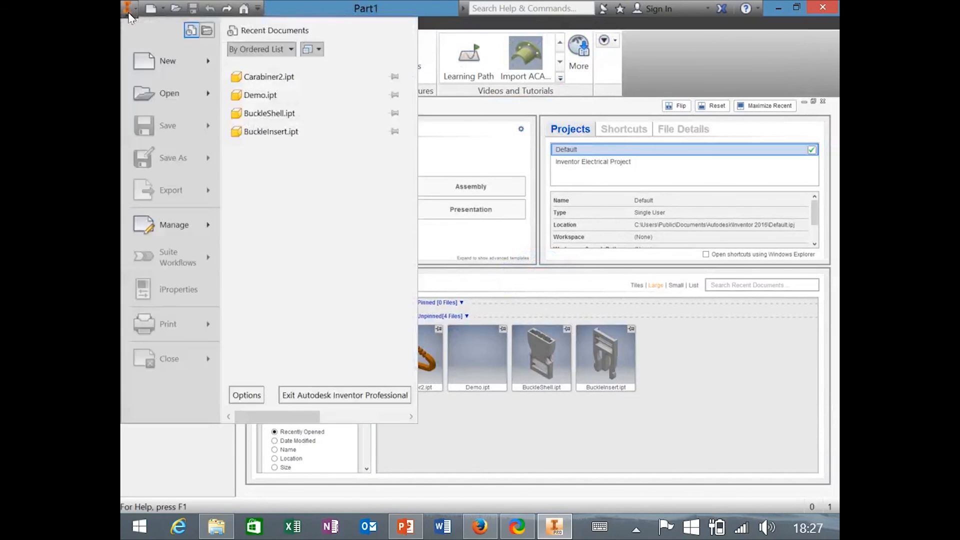
click(159, 61)
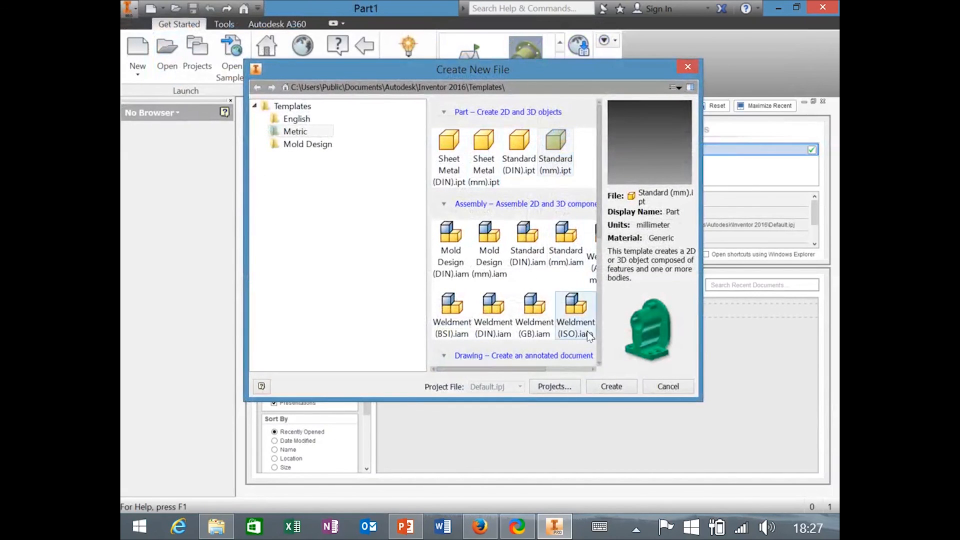
click(610, 386)
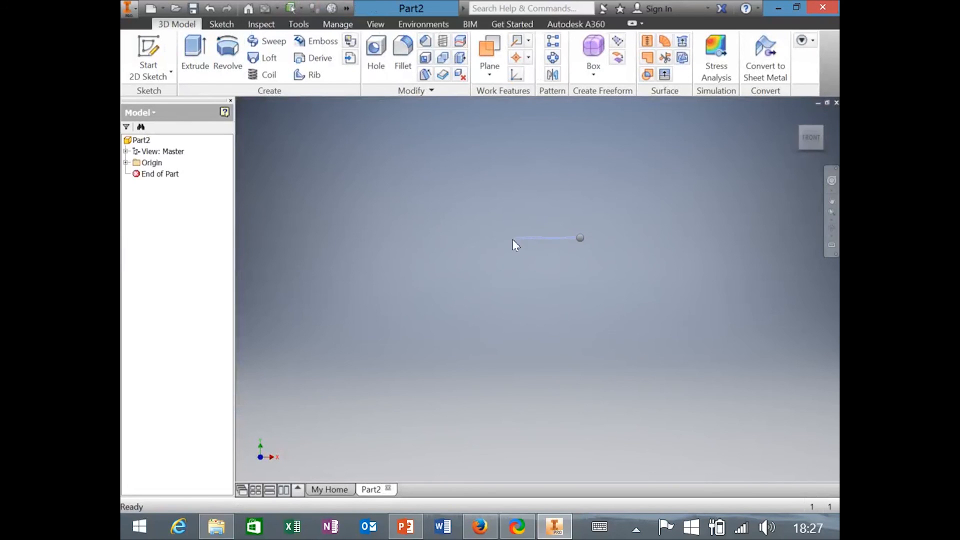
right_drag(643, 237, 694, 226)
mouse_move(599, 229)
middle_down()
mouse_move(558, 276)
mouse_move(593, 208)
mouse_move(551, 243)
mouse_move(600, 243)
middle_up()
mouse_move(617, 197)
shift+middle_down()
mouse_move(637, 173)
mouse_move(569, 207)
mouse_move(617, 188)
mouse_move(622, 204)
mouse_move(610, 205)
shift+middle_up()
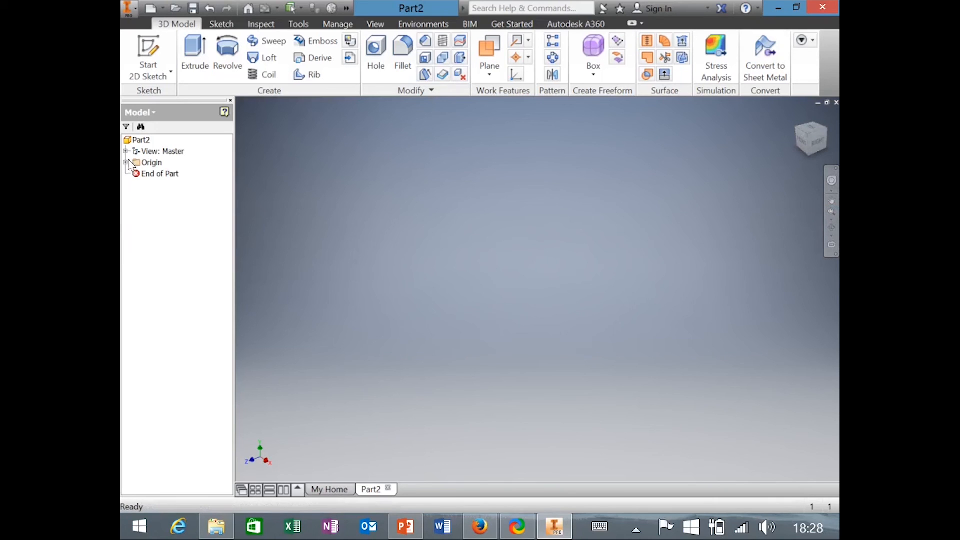
Bring up the Save As window for the new part and center it.
click(131, 8)
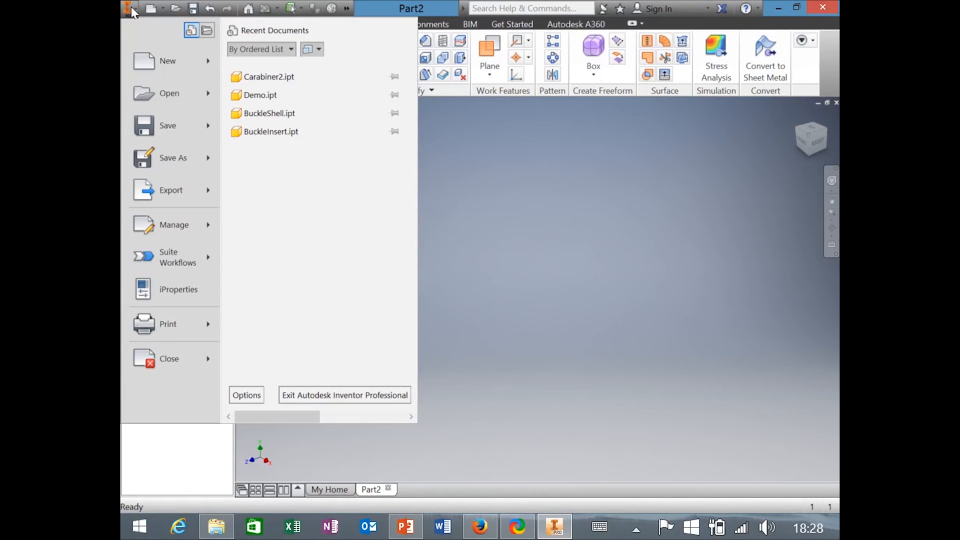
mouse_move(174, 131)
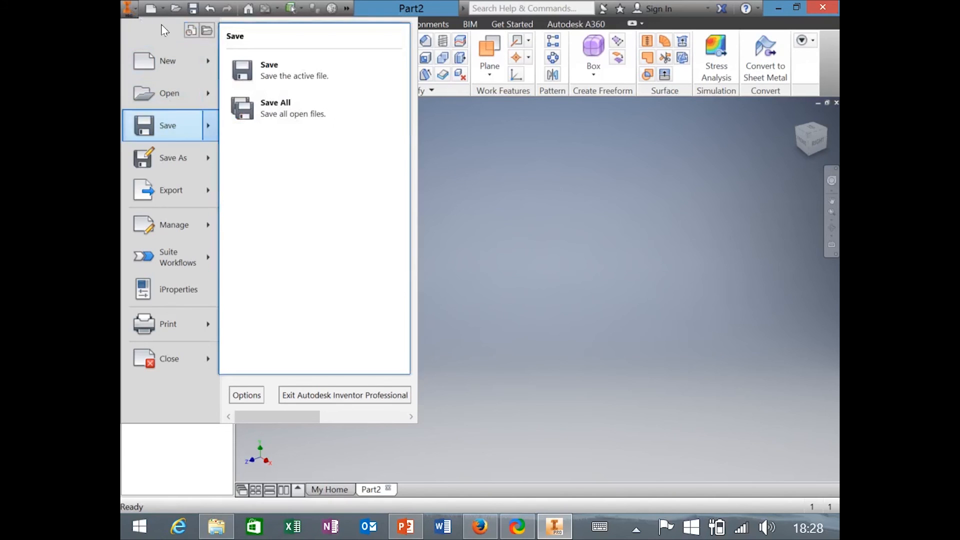
click(131, 8)
click(131, 8)
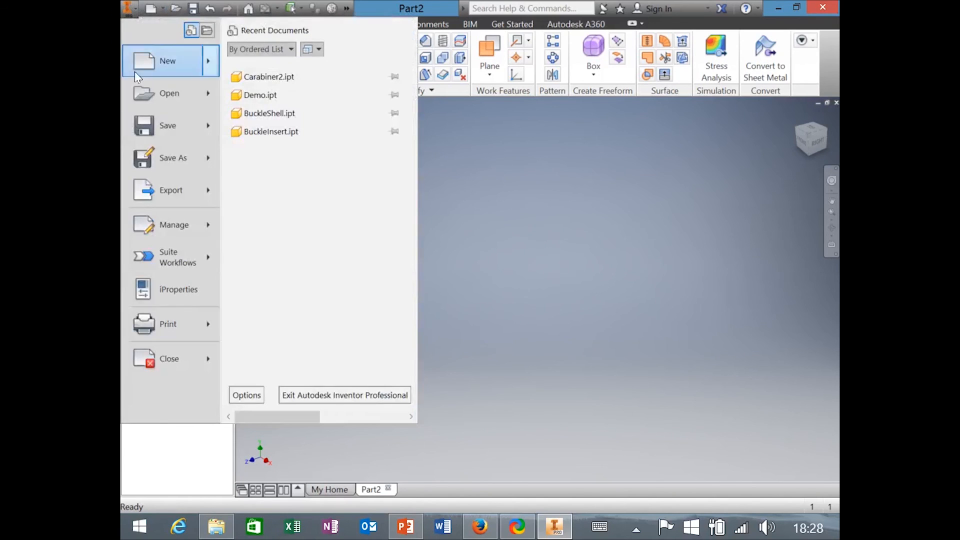
click(165, 126)
drag(614, 194, 490, 160)
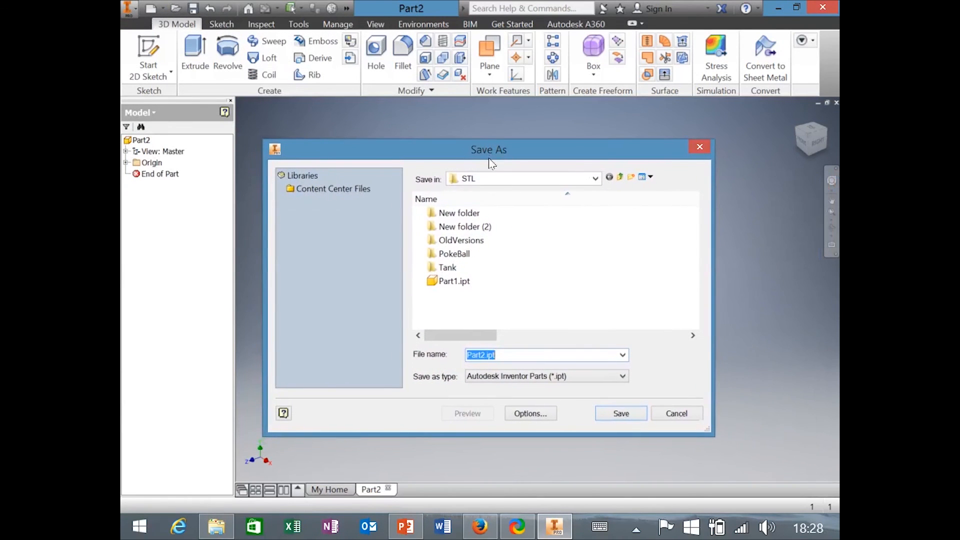
Save it as Demo.ipt in OneDrive's 3D Printing Workshops 10-16-15 folder, replacing the existing file.
click(595, 179)
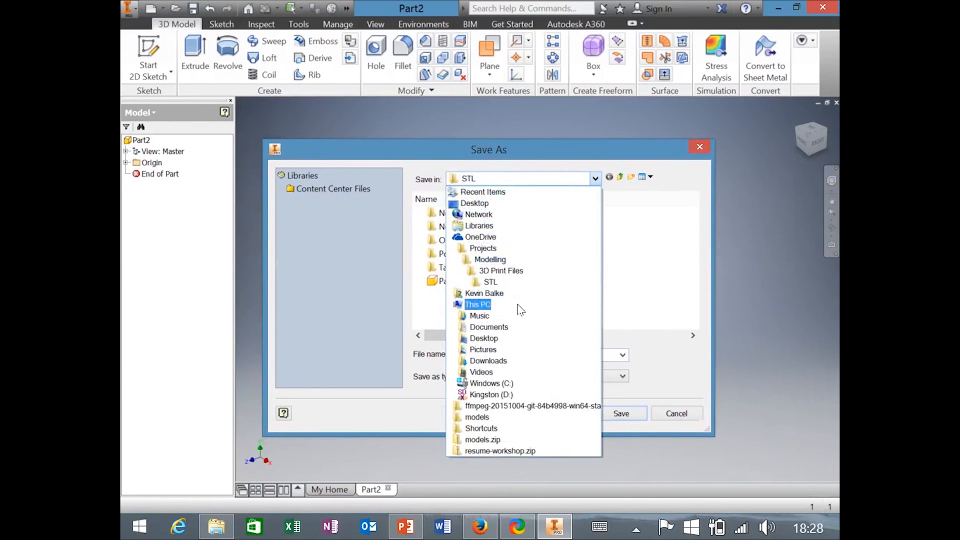
click(488, 237)
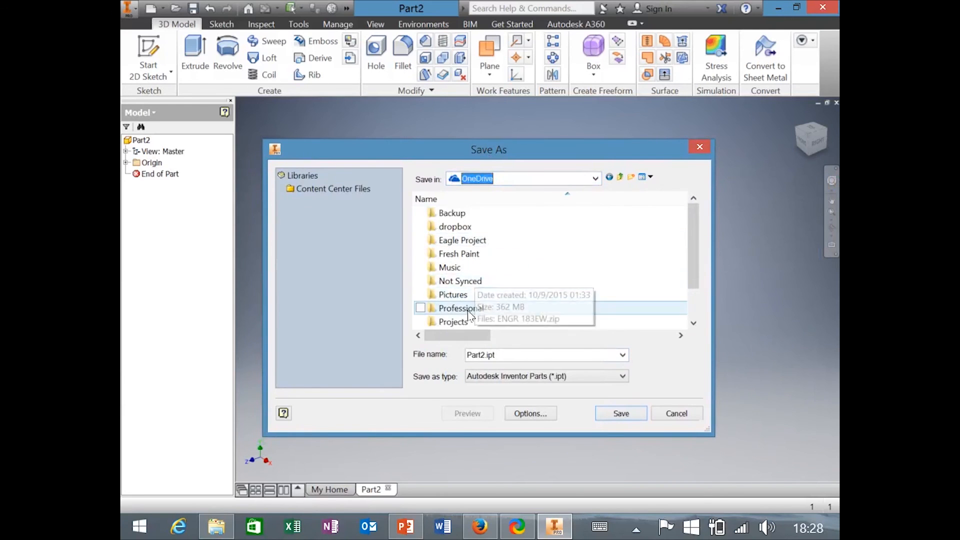
scroll(485, 296, down, 1)
double_click(452, 308)
double_click(472, 295)
double_click(459, 231)
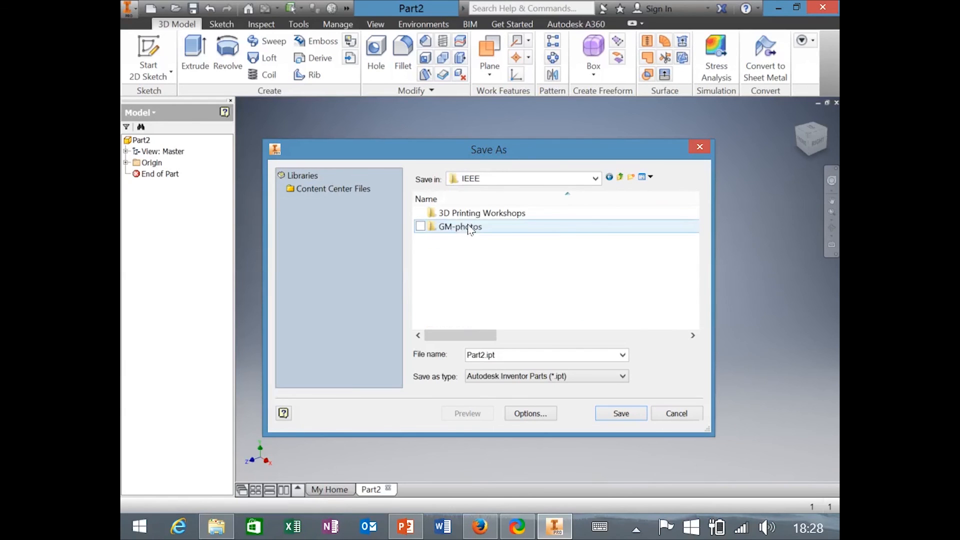
double_click(467, 214)
double_click(481, 218)
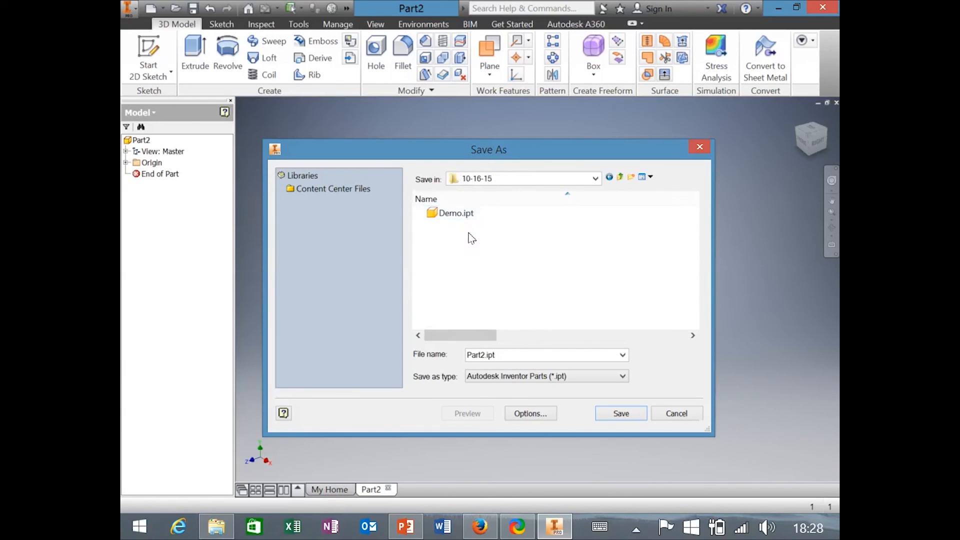
click(467, 212)
click(622, 406)
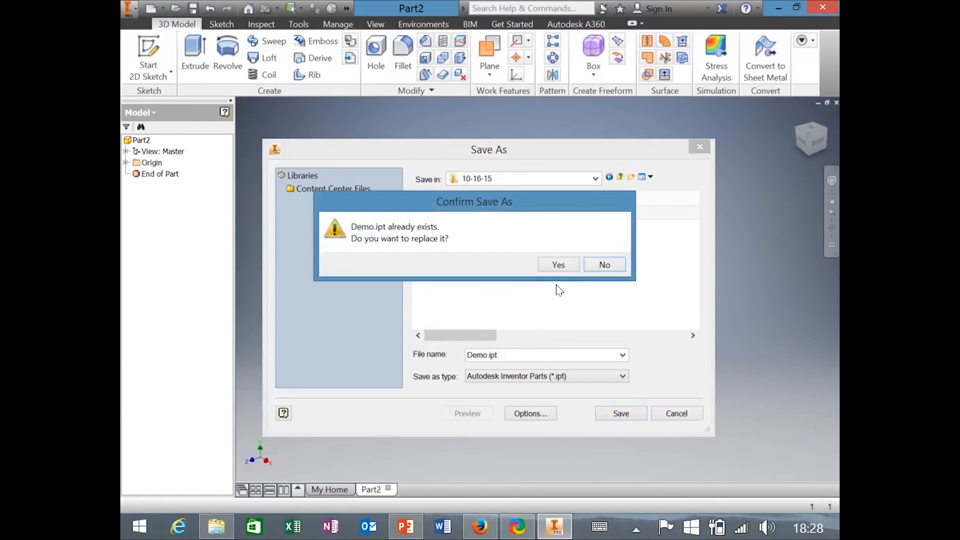
click(559, 262)
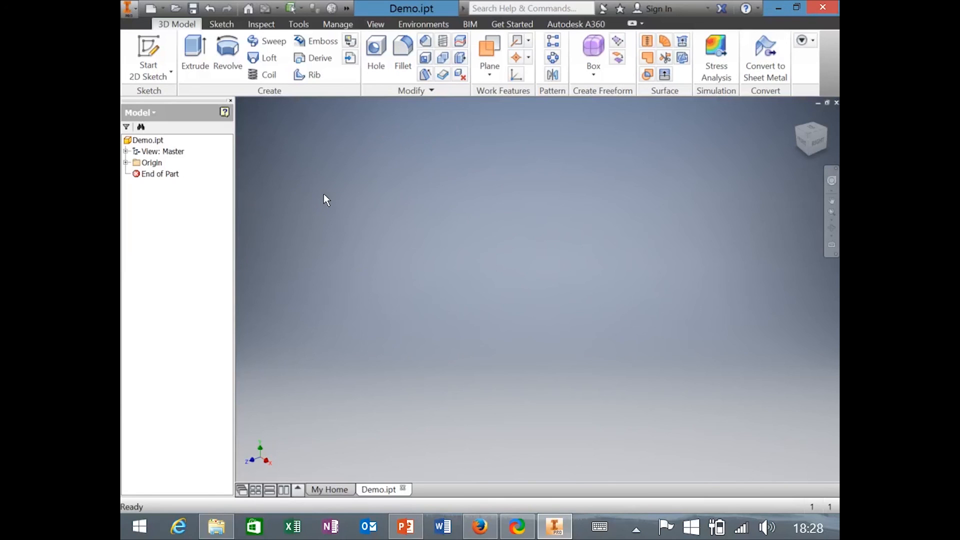
Start exporting the part to CAD format with STL as the file type.
click(130, 8)
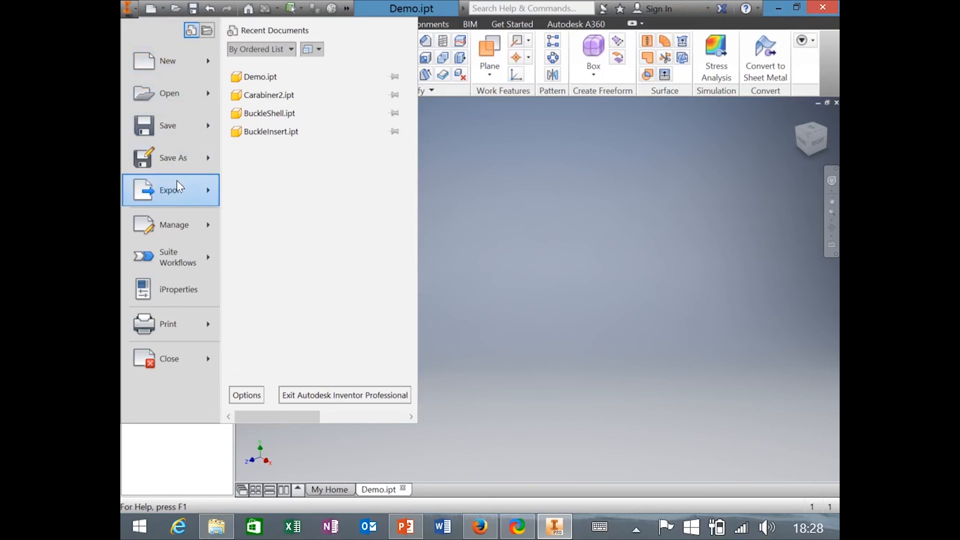
mouse_move(180, 189)
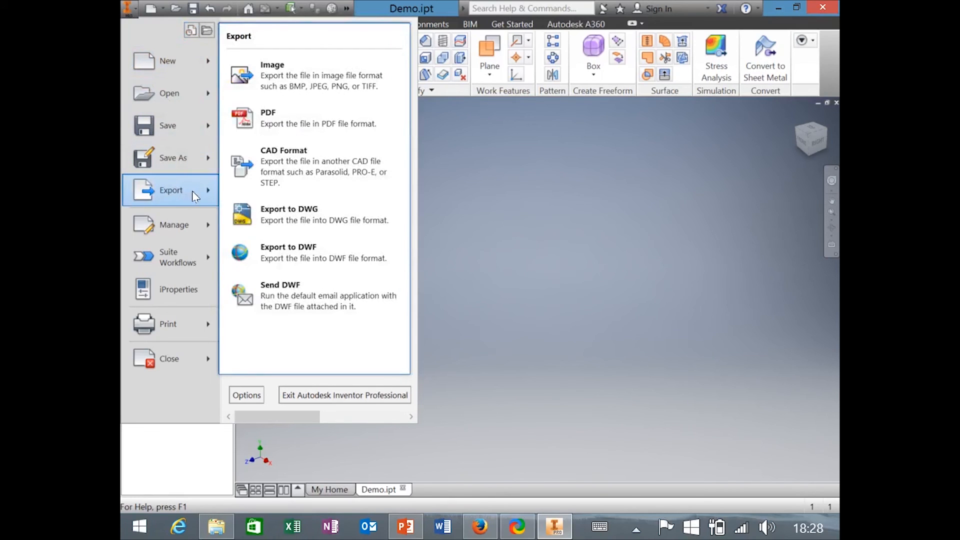
click(315, 170)
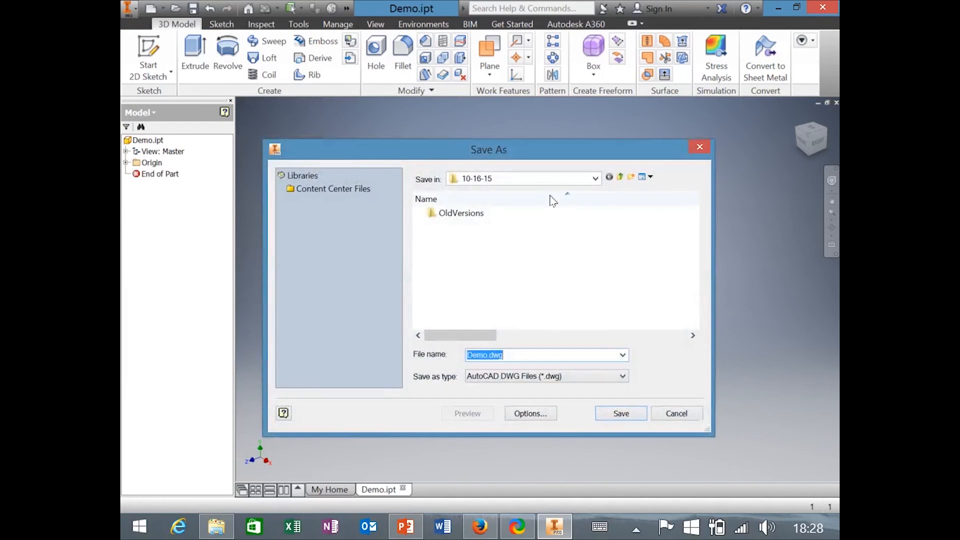
click(561, 381)
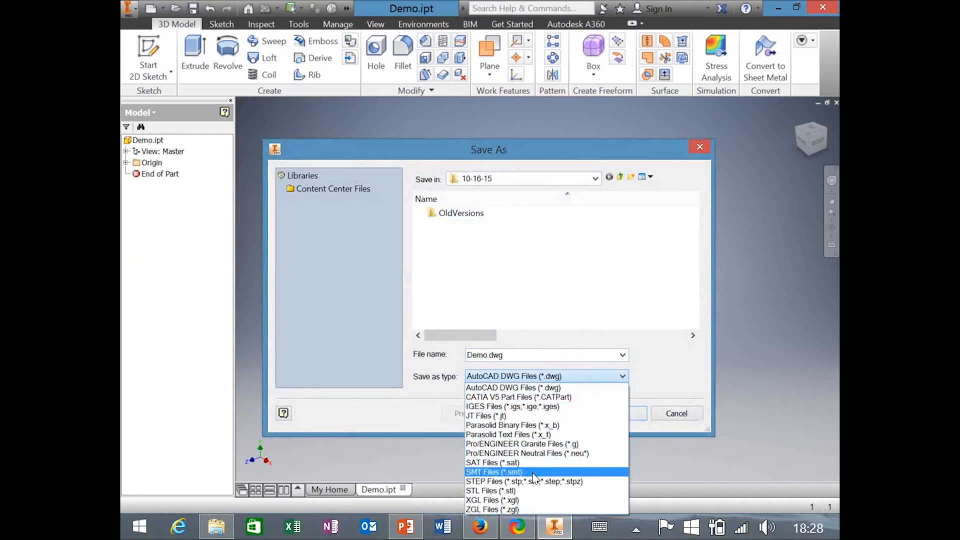
click(534, 491)
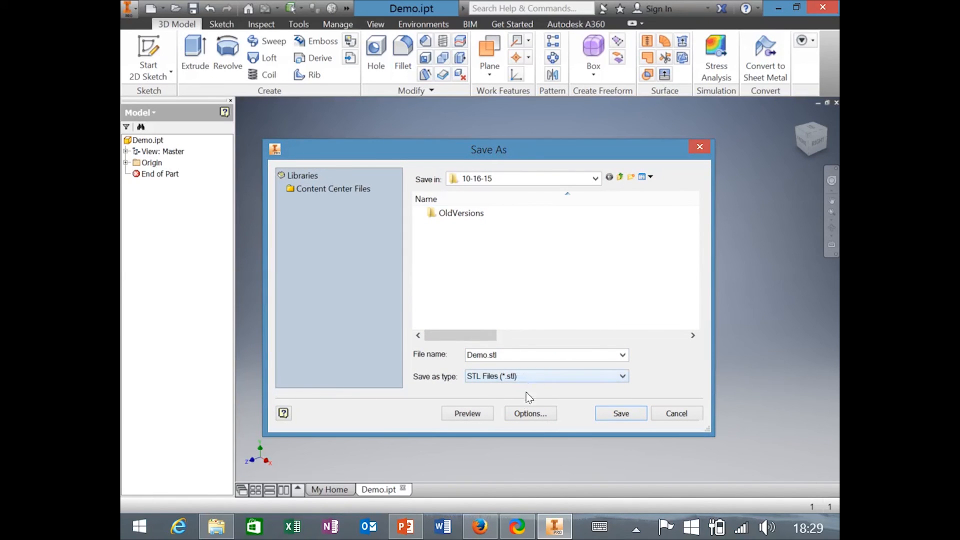
Keep millimeter units in the STL export options, then close the save window.
click(531, 415)
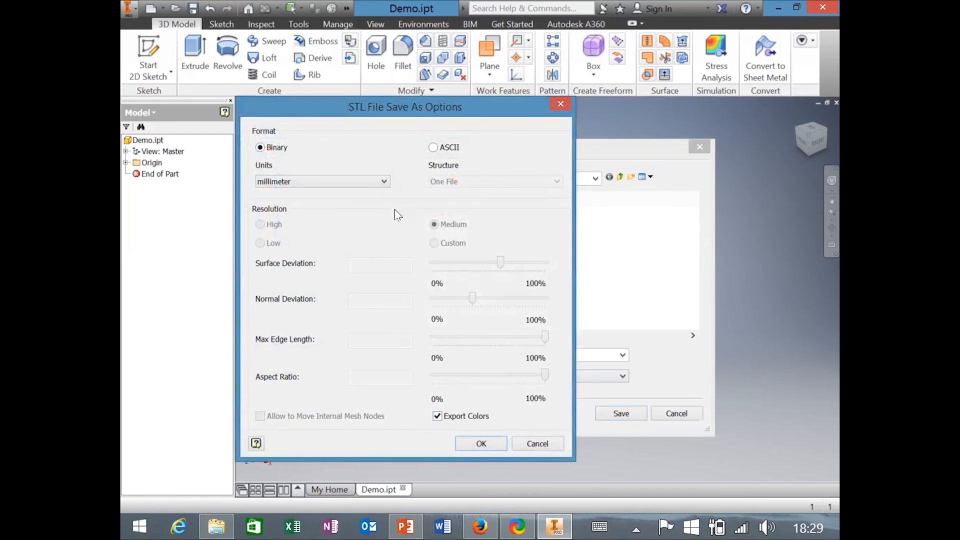
click(373, 182)
click(317, 231)
click(465, 443)
click(707, 148)
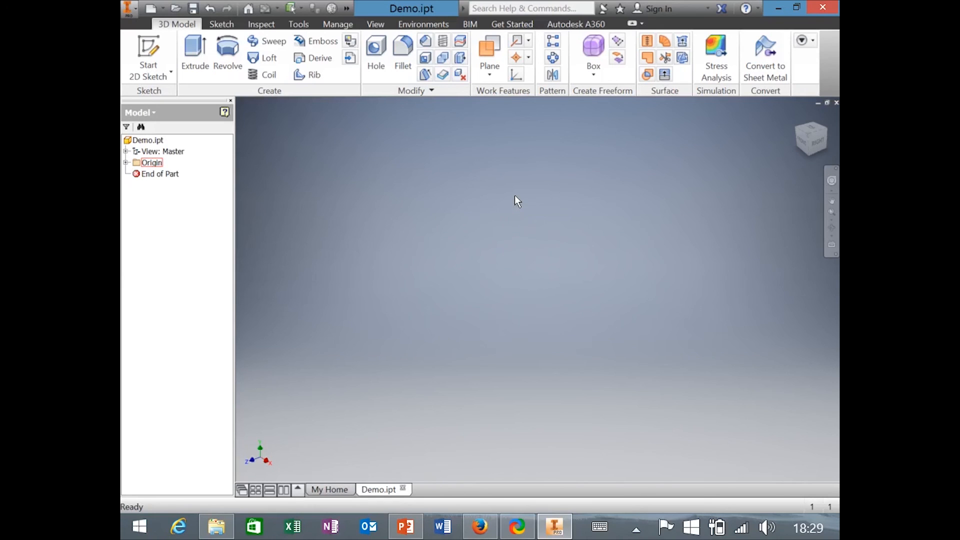
Start Sketch1 on the XZ plane and show the rectangle shape options.
click(146, 55)
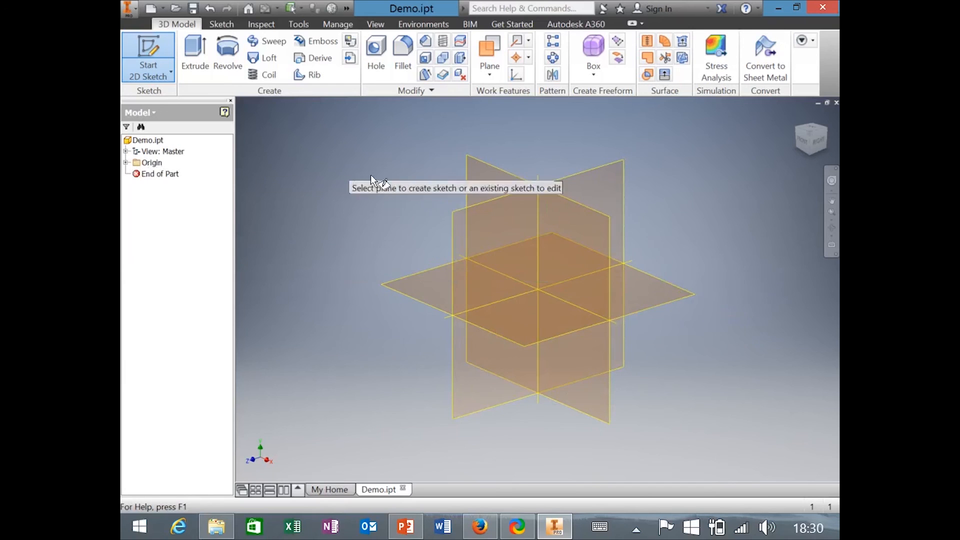
click(659, 289)
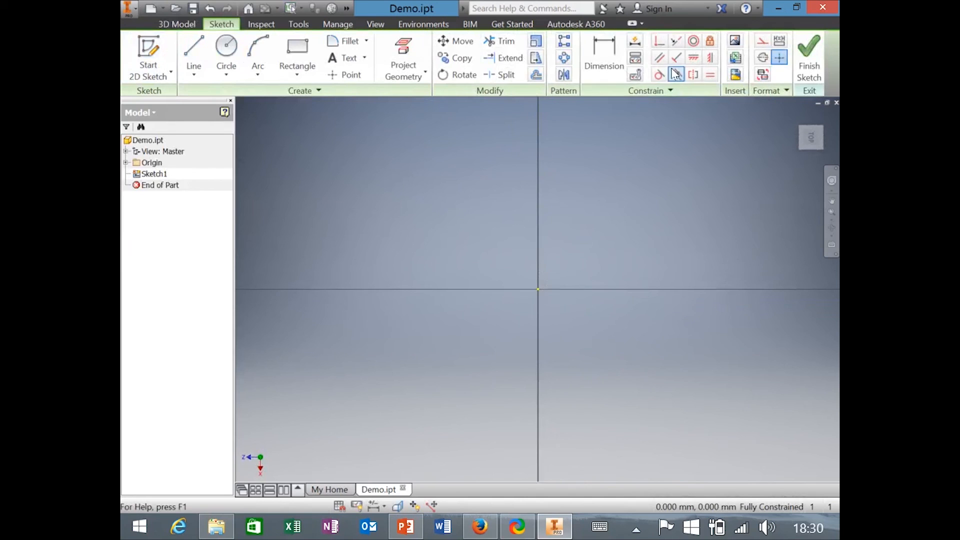
click(314, 76)
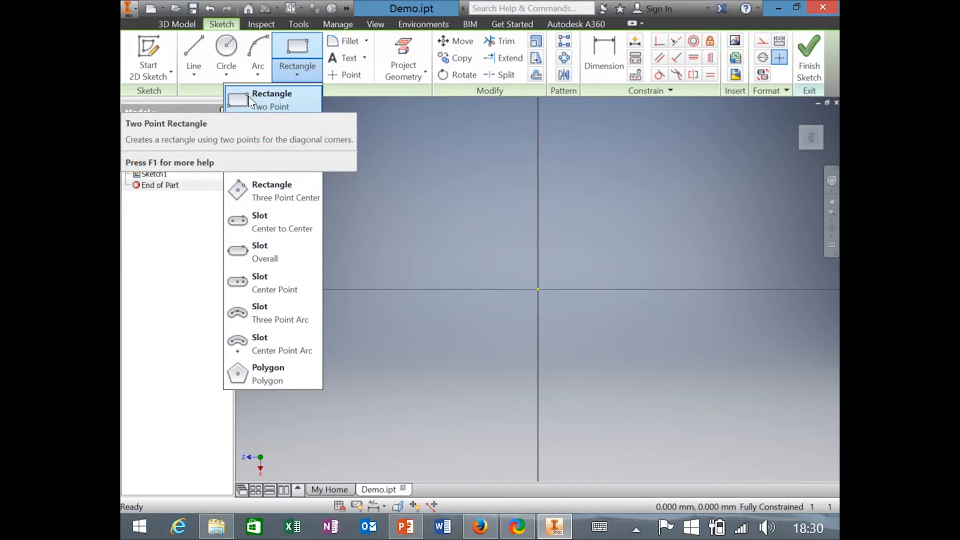
Draw a two-point rectangle, then undo it.
click(272, 100)
click(323, 249)
click(436, 159)
key(ctrl+z)
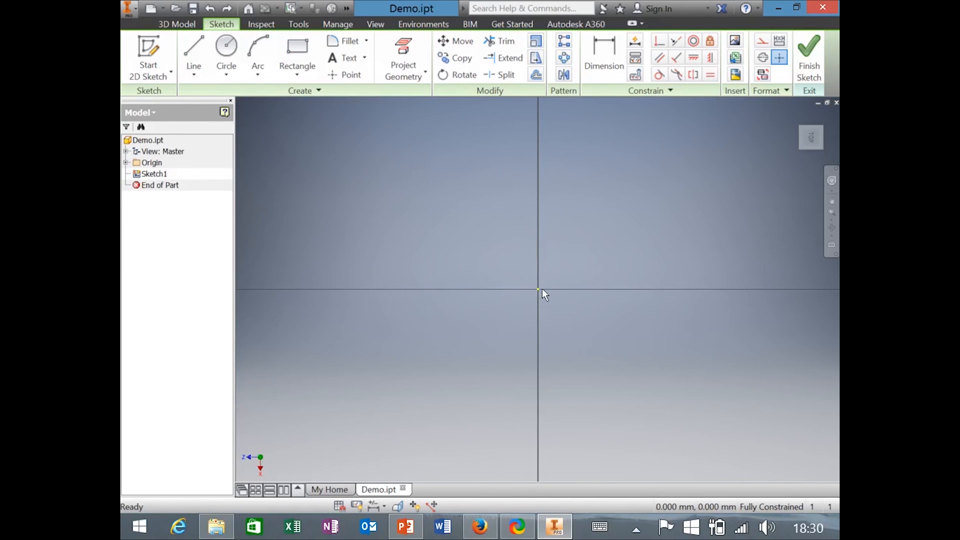
Draw a two-point center rectangle around the sketch origin and adjust its corner.
click(297, 74)
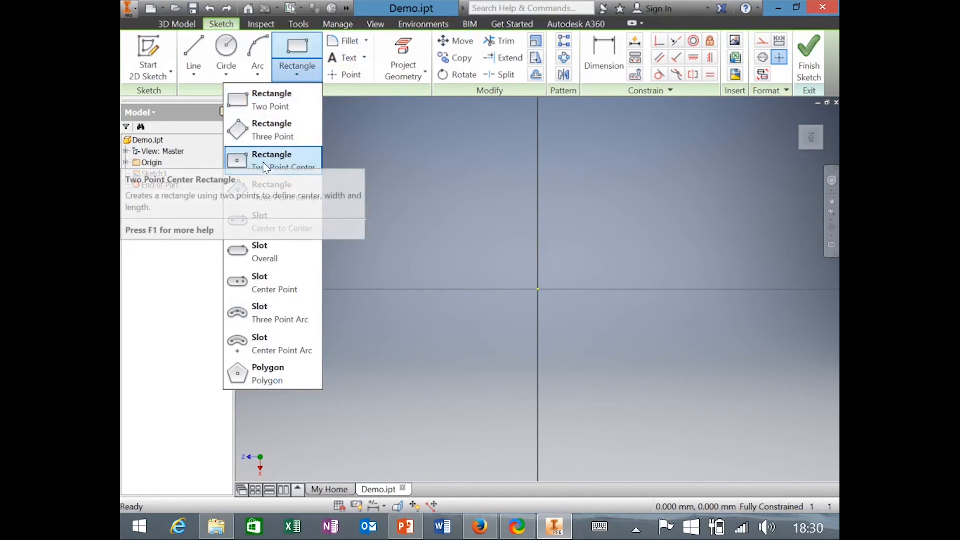
click(298, 165)
click(538, 289)
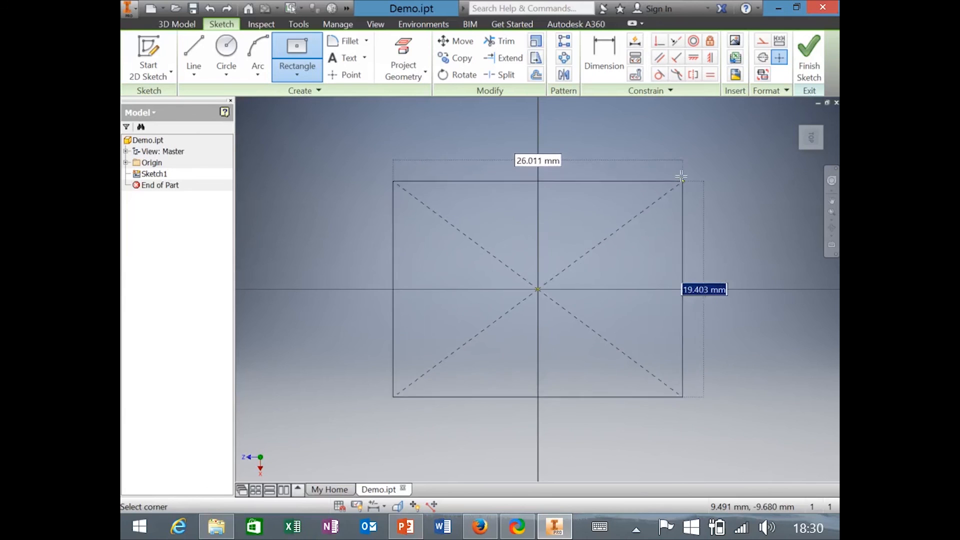
click(677, 167)
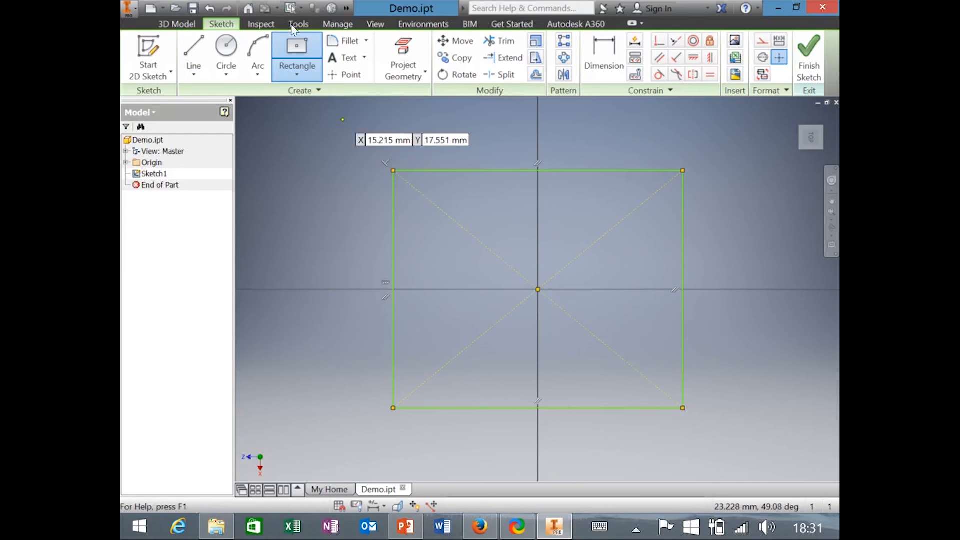
key(Escape)
drag(393, 171, 418, 182)
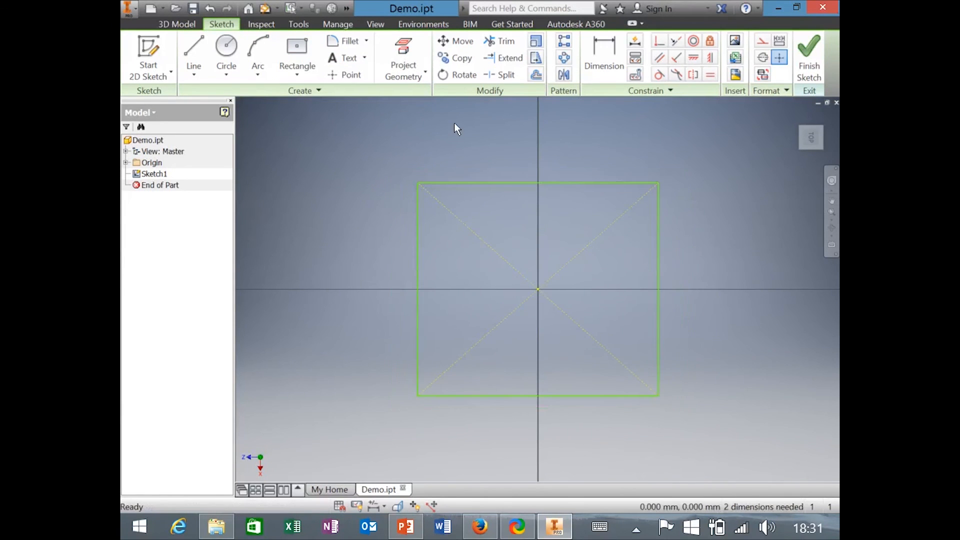
click(603, 64)
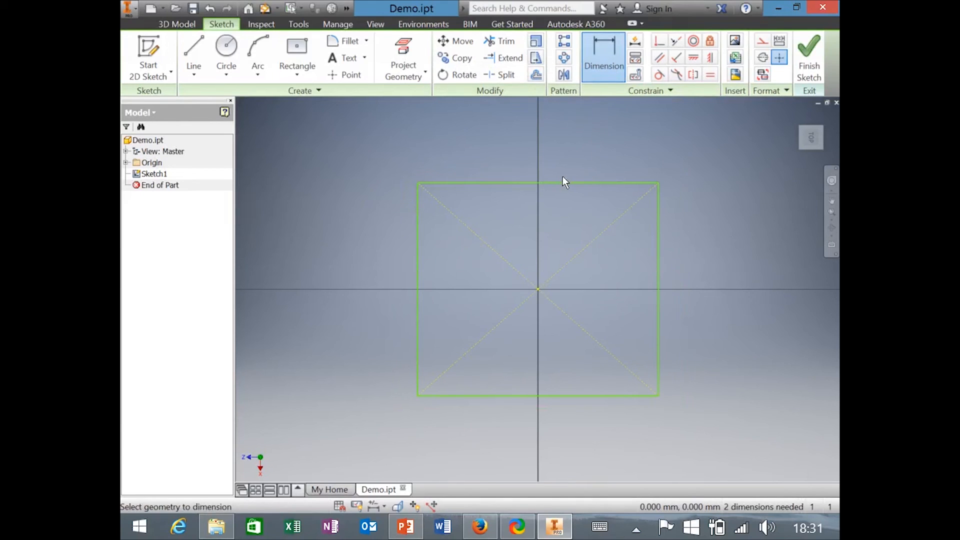
Dimension the rectangle width to 20 mm and its height as d0/2 (10 mm).
click(539, 182)
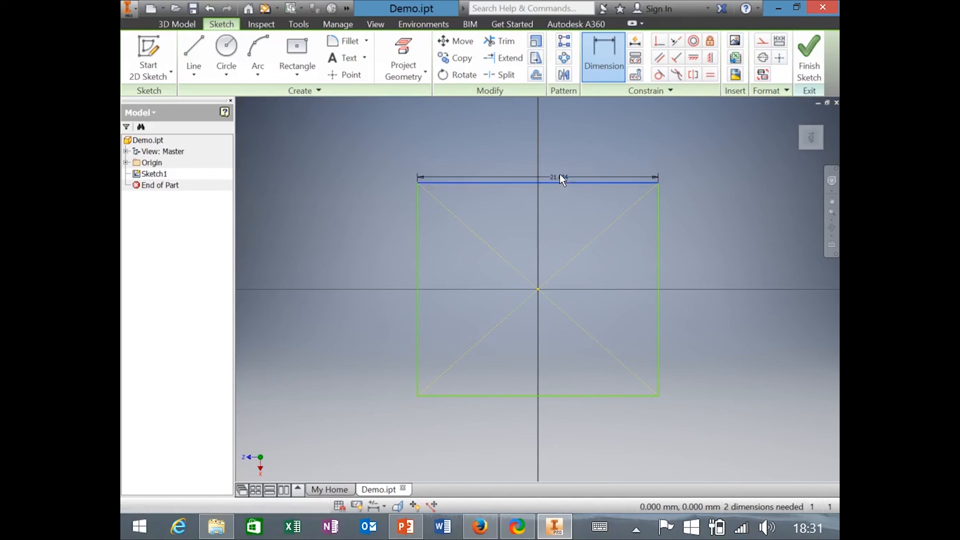
click(562, 147)
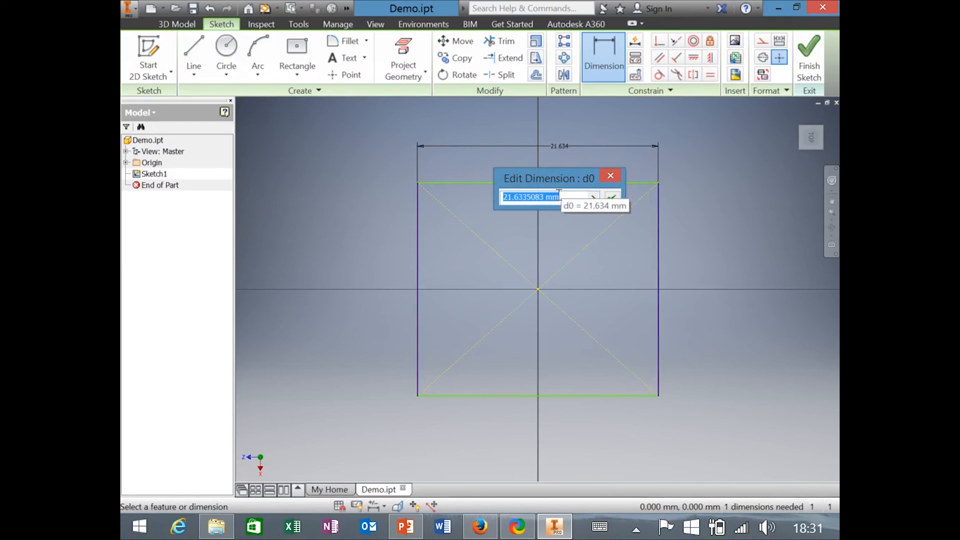
text(20)
key(Return)
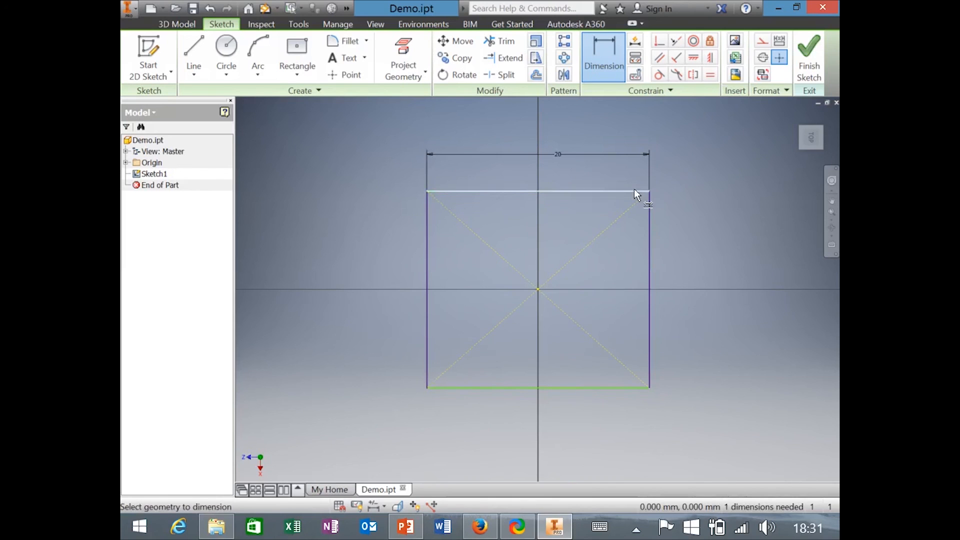
click(430, 191)
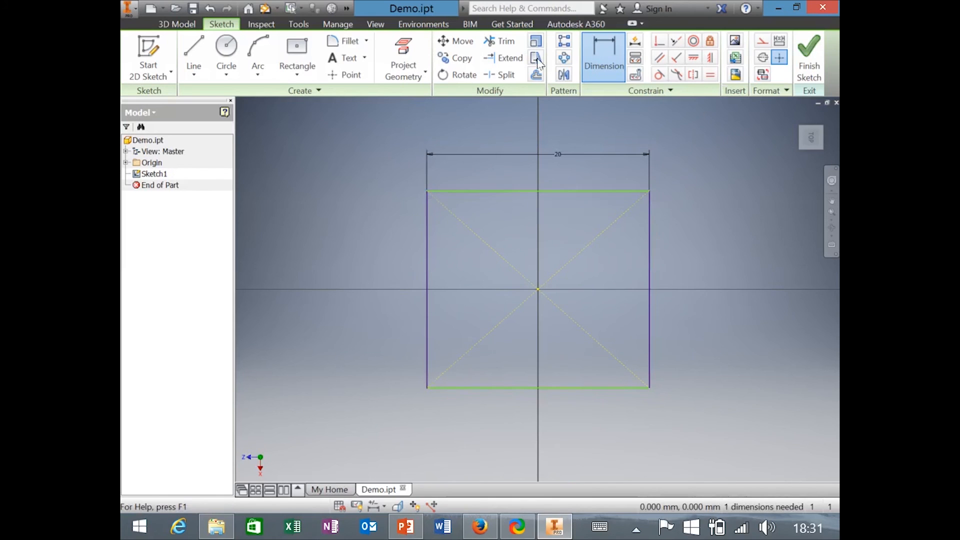
click(650, 293)
click(698, 280)
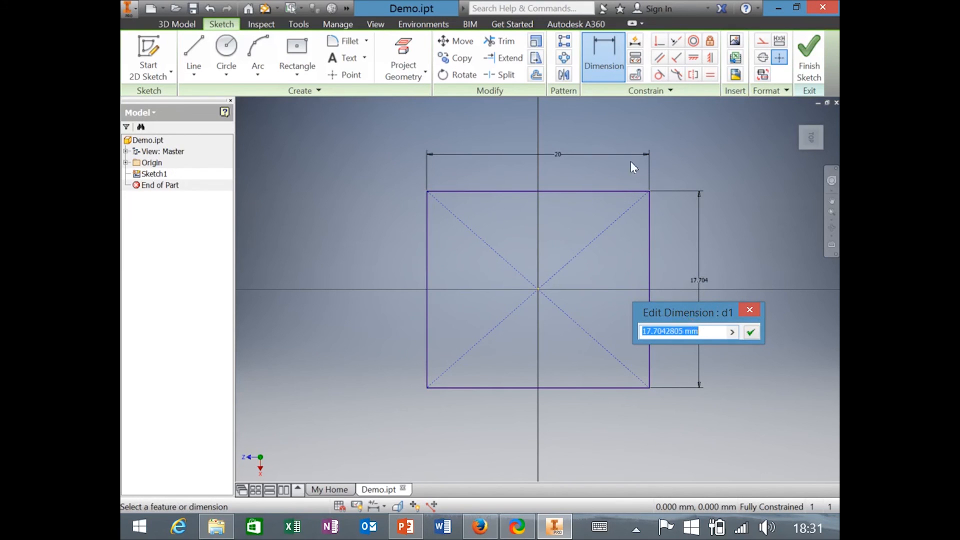
click(560, 157)
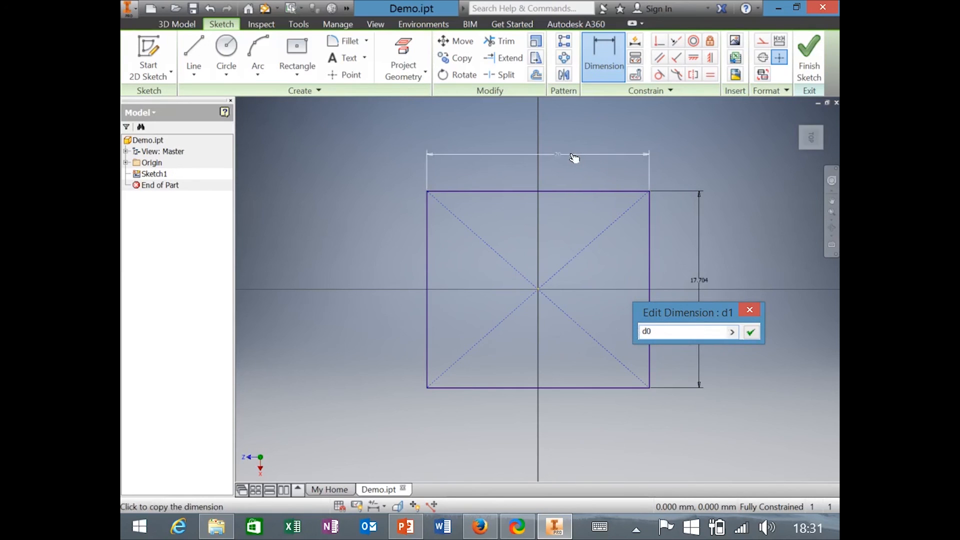
text(/2)
key(Return)
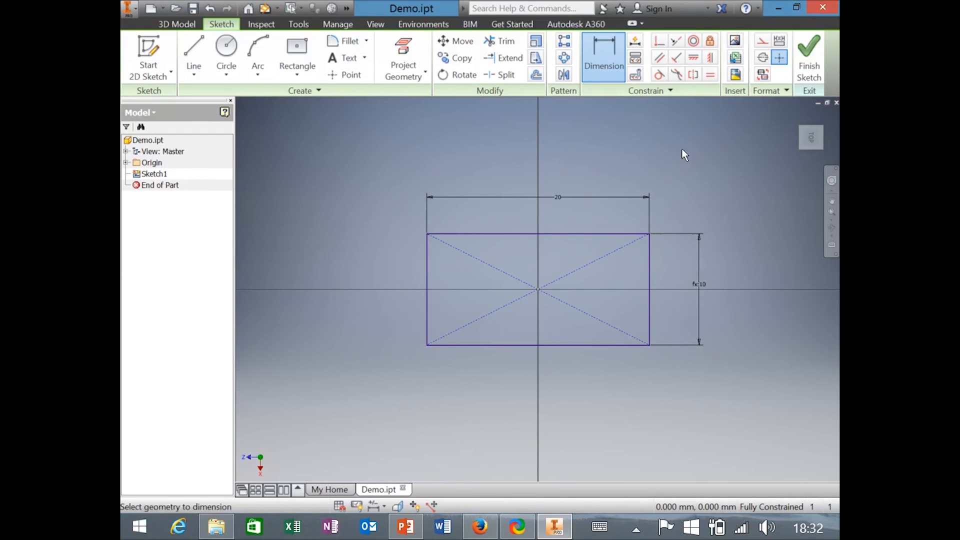
Finish Sketch1 and open the application menu.
click(817, 56)
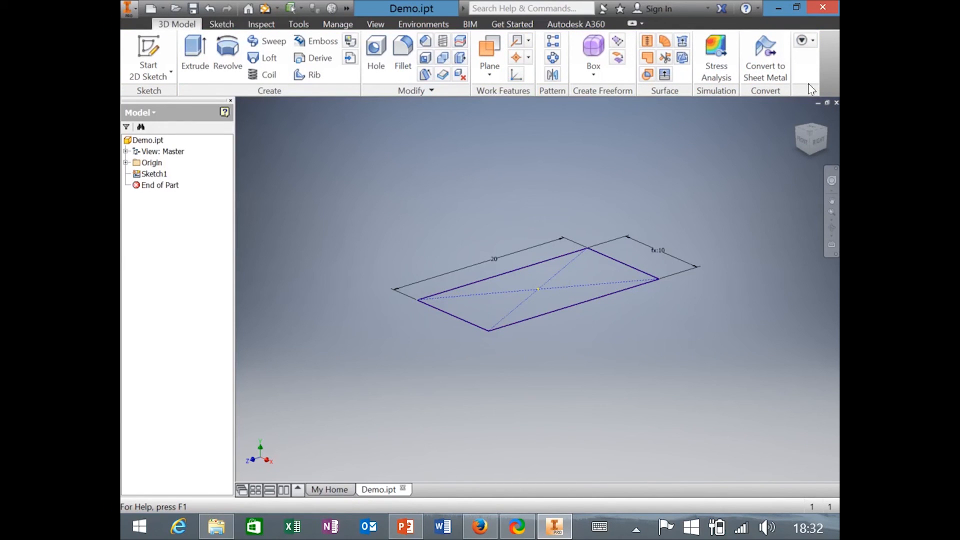
click(132, 11)
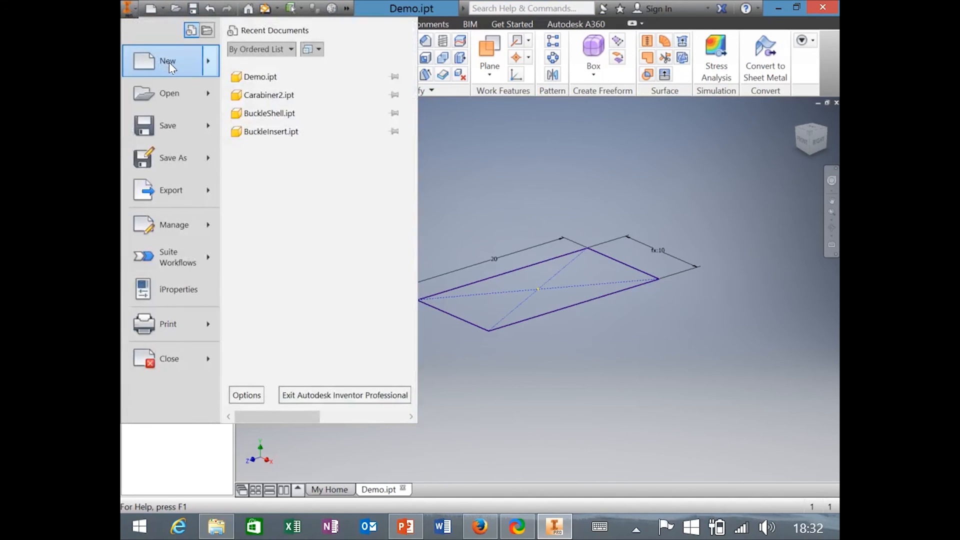
Preview the Metric Standard (mm).ipt template in Create New File, then close it unused.
mouse_move(169, 62)
click(287, 75)
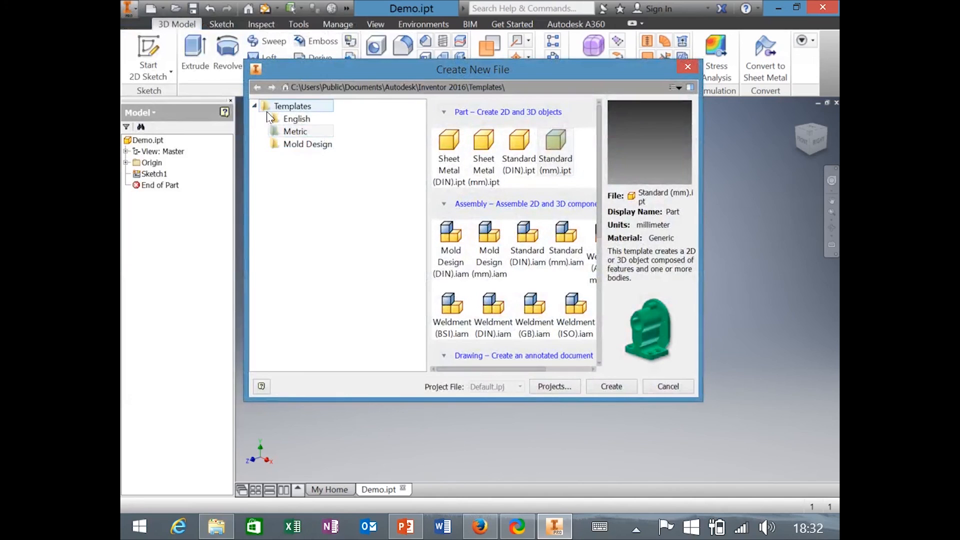
click(291, 131)
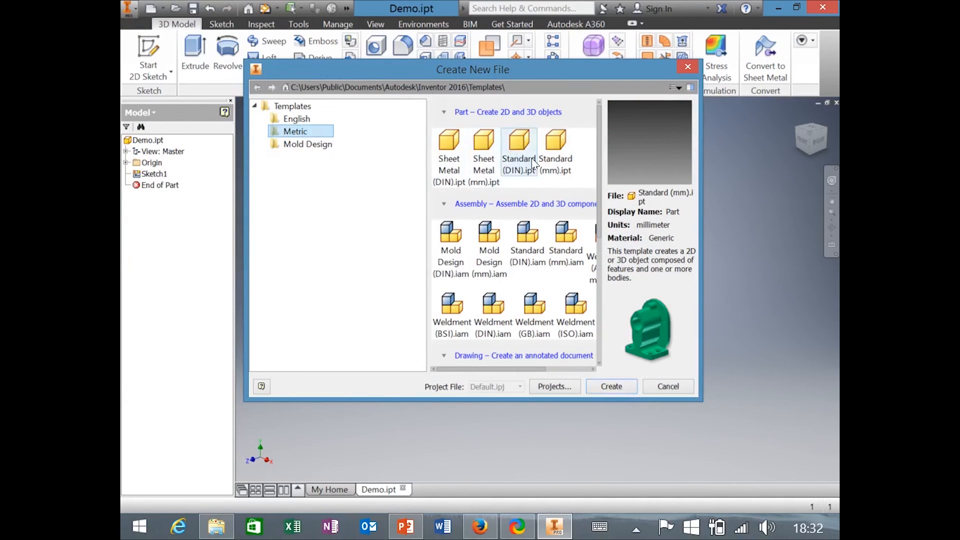
click(556, 170)
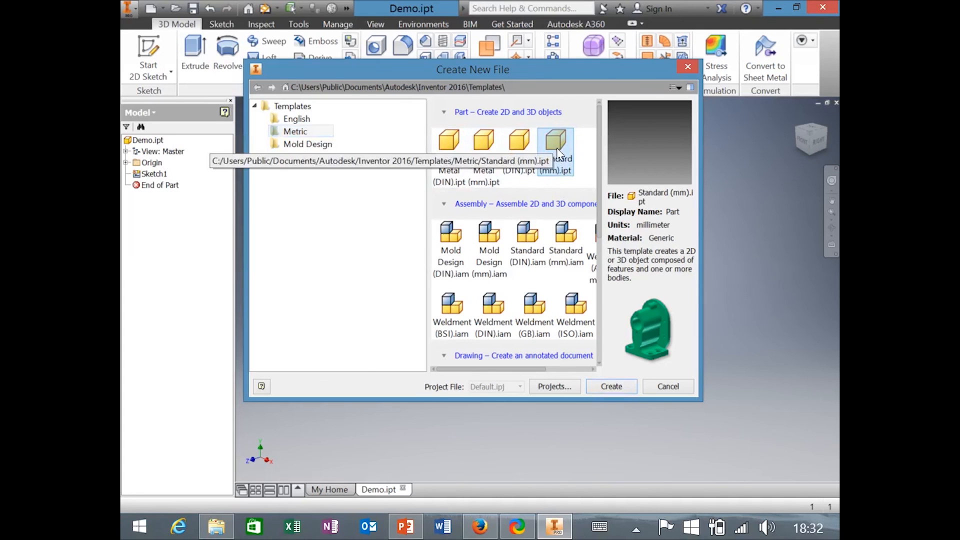
click(688, 67)
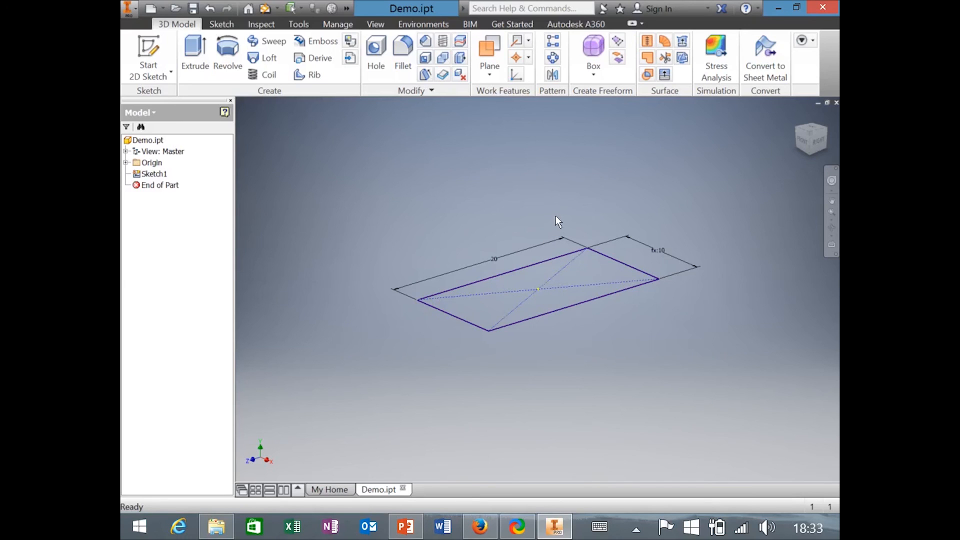
Expand Origin, then briefly show and hide the XZ Plane in the model view.
click(127, 163)
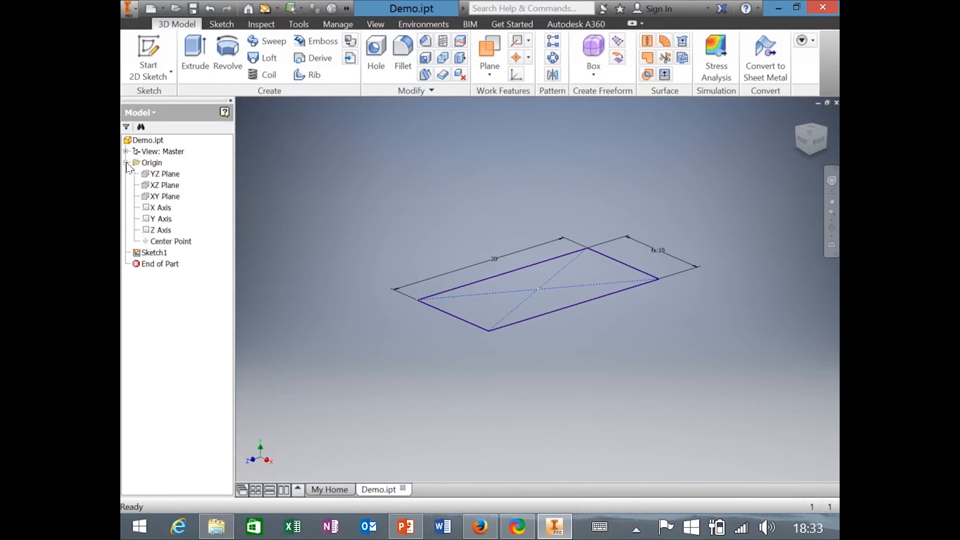
click(171, 186)
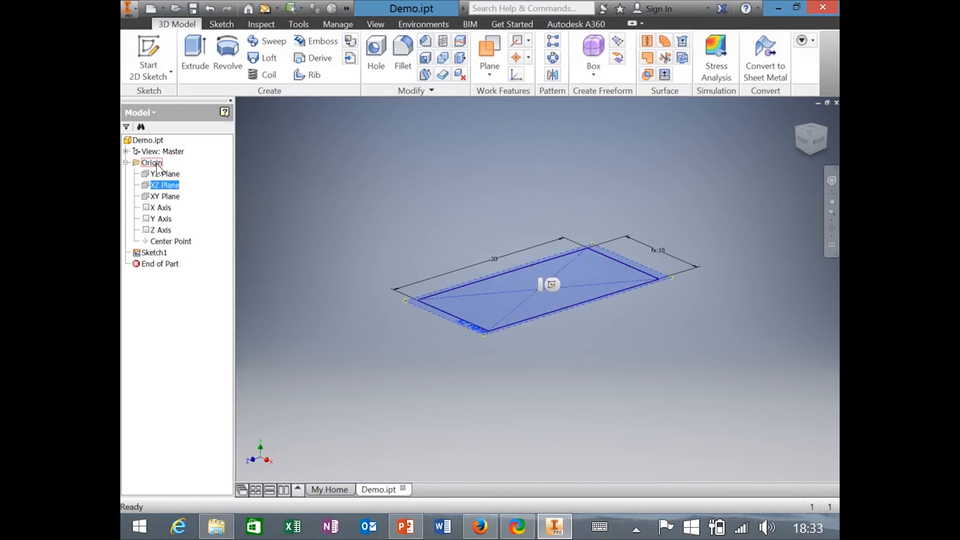
click(161, 257)
right_click(161, 185)
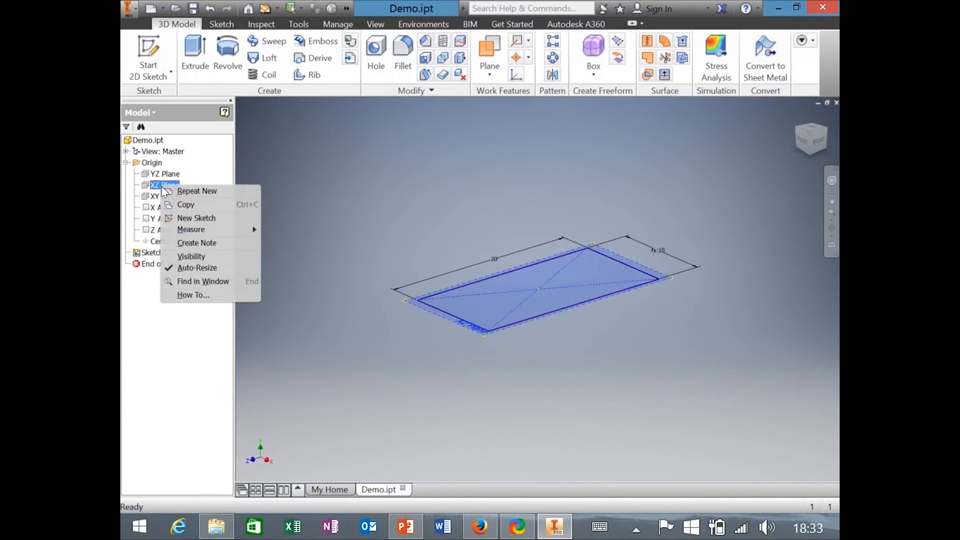
click(196, 256)
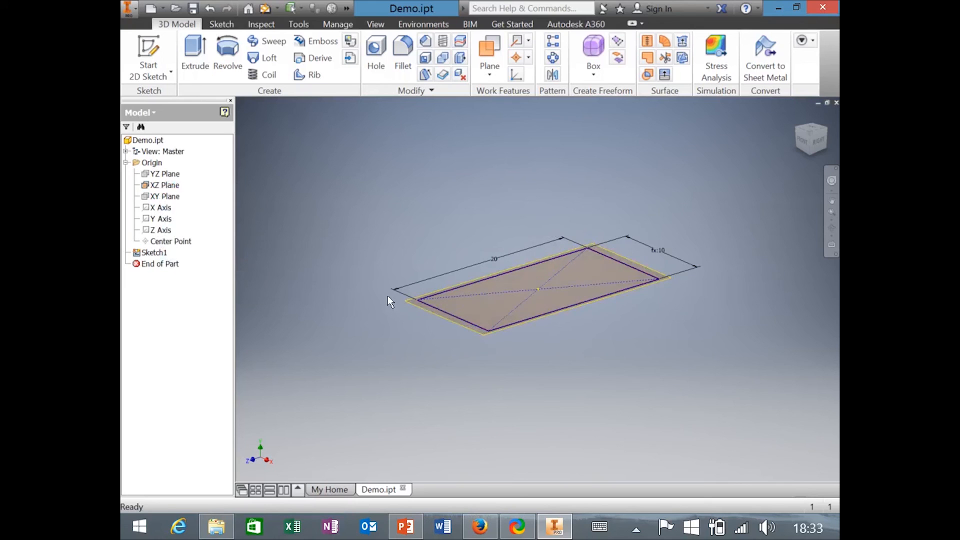
right_click(162, 185)
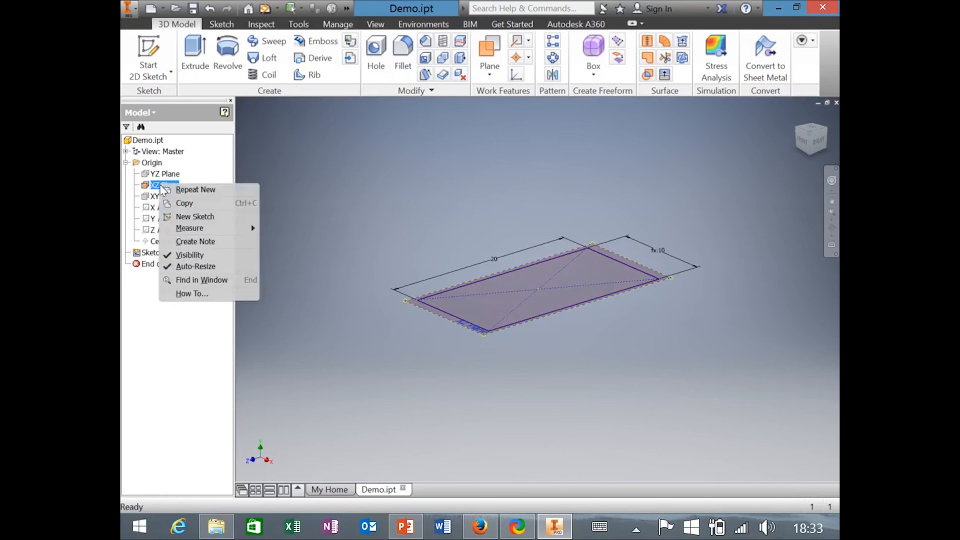
click(188, 252)
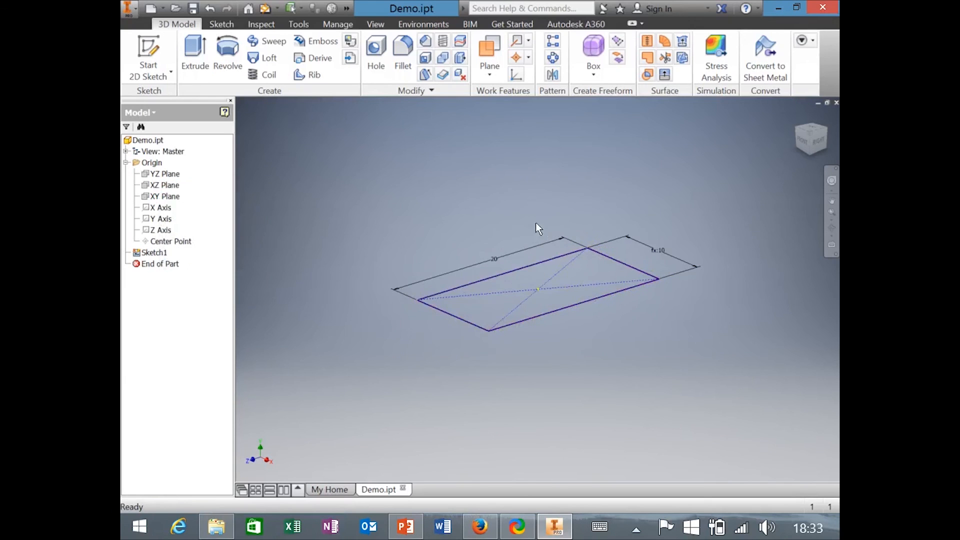
Rename Sketch1 to 'PrismBase'.
click(152, 253)
click(153, 253)
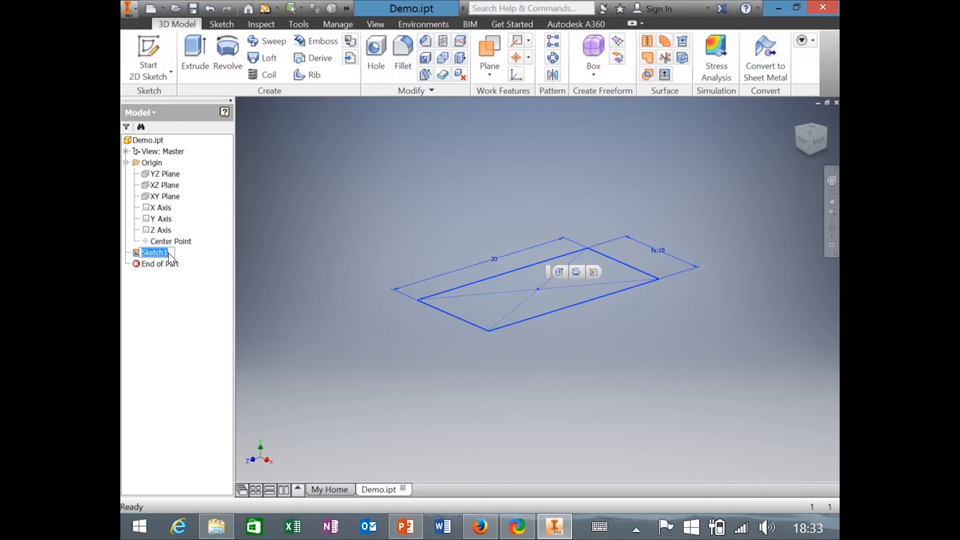
text(Rect)
key(BackSpace)
key(BackSpace)
key(BackSpace)
key(BackSpace)
text(PrismBase)
key(Return)
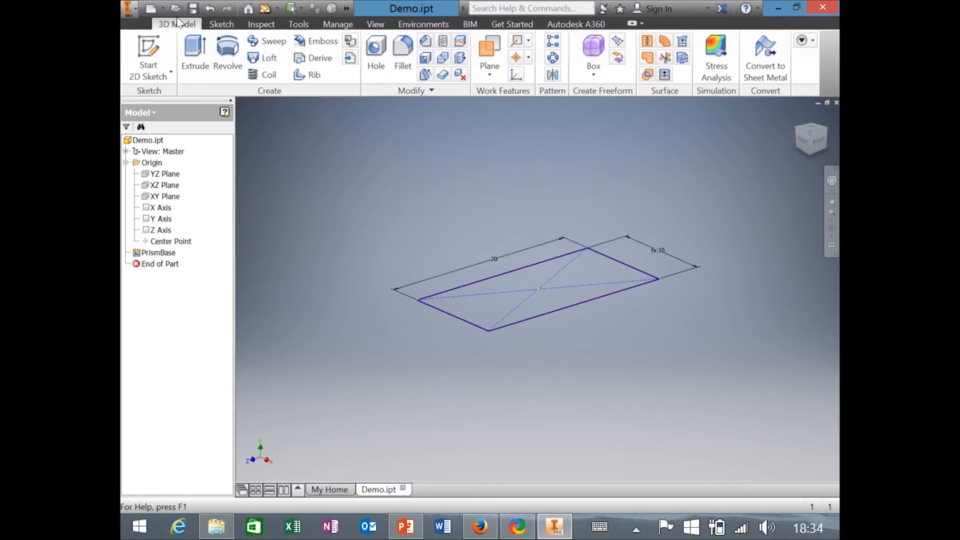
Start an Extrude of the PrismBase rectangle sketch from the 3D Model tools.
click(221, 24)
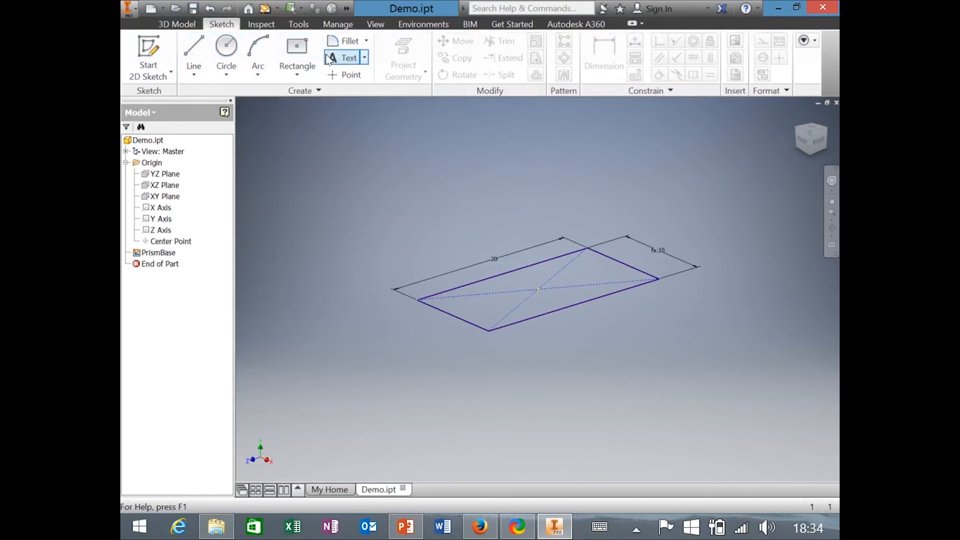
click(176, 24)
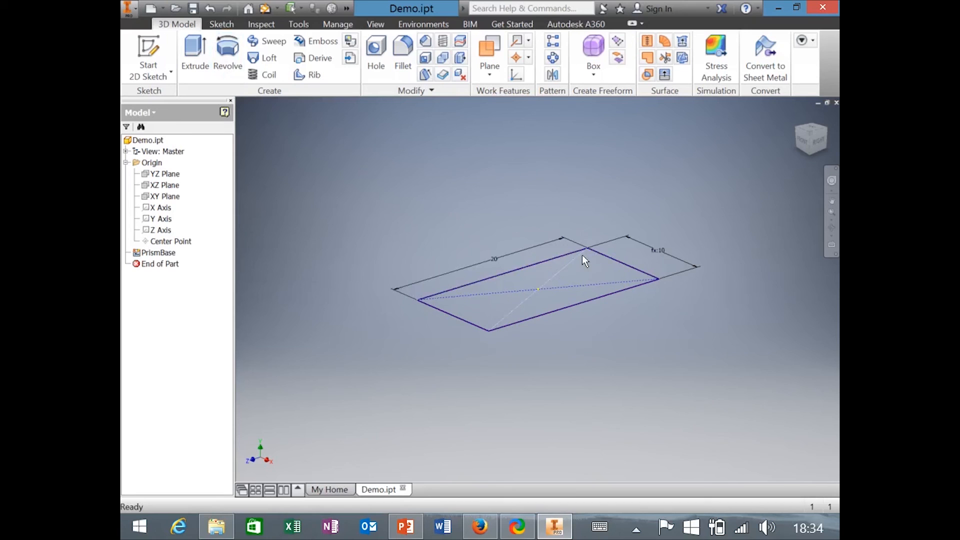
click(196, 53)
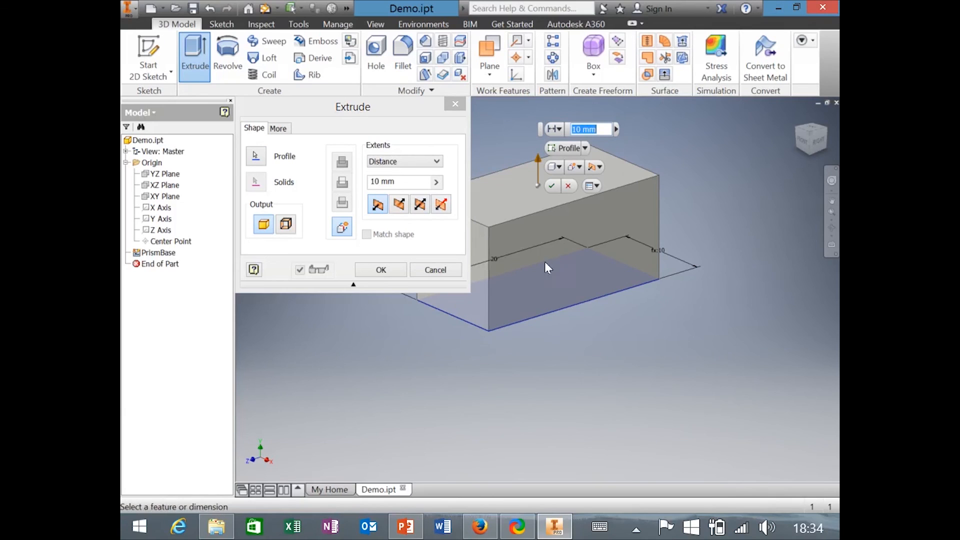
Reselect the rectangle profile and extrude it 10 mm, creating Extrusion1.
click(257, 158)
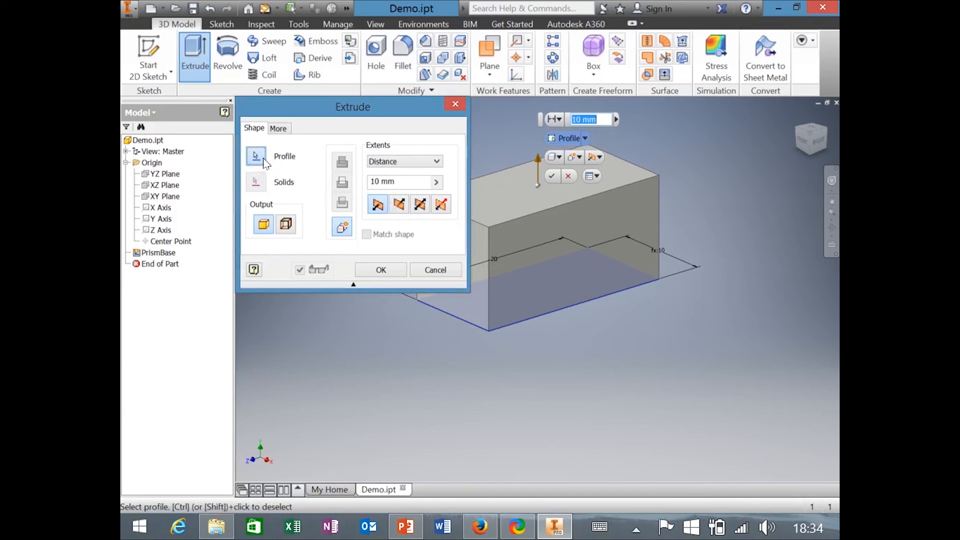
click(547, 282)
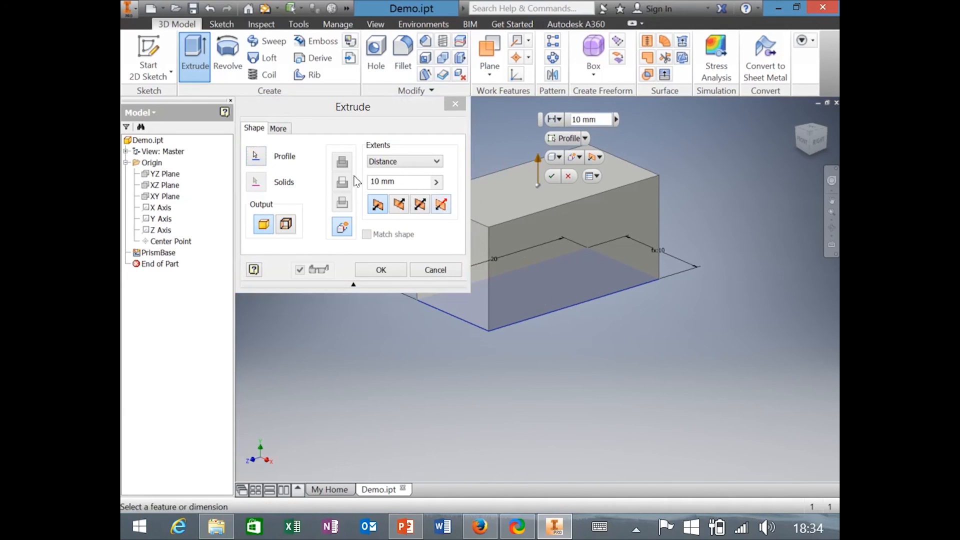
click(256, 156)
click(554, 280)
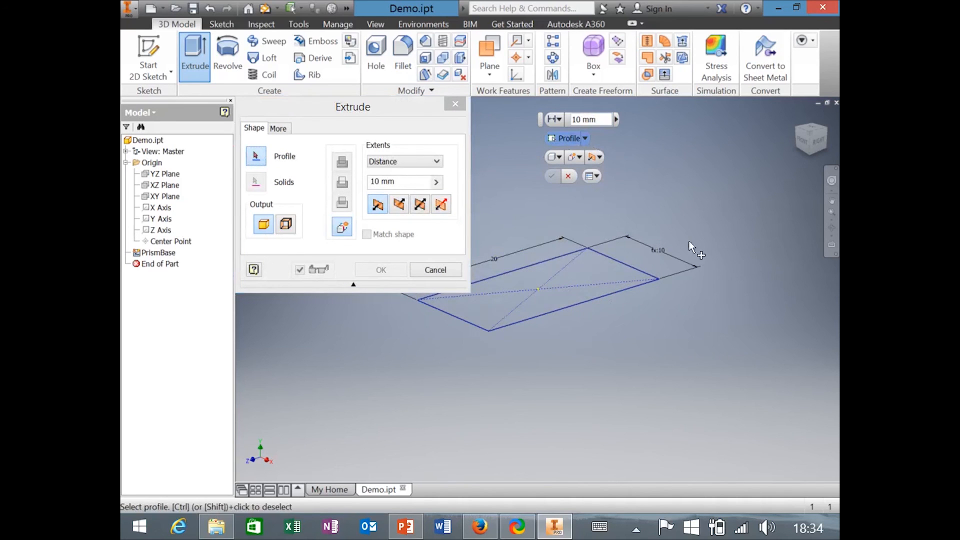
click(256, 156)
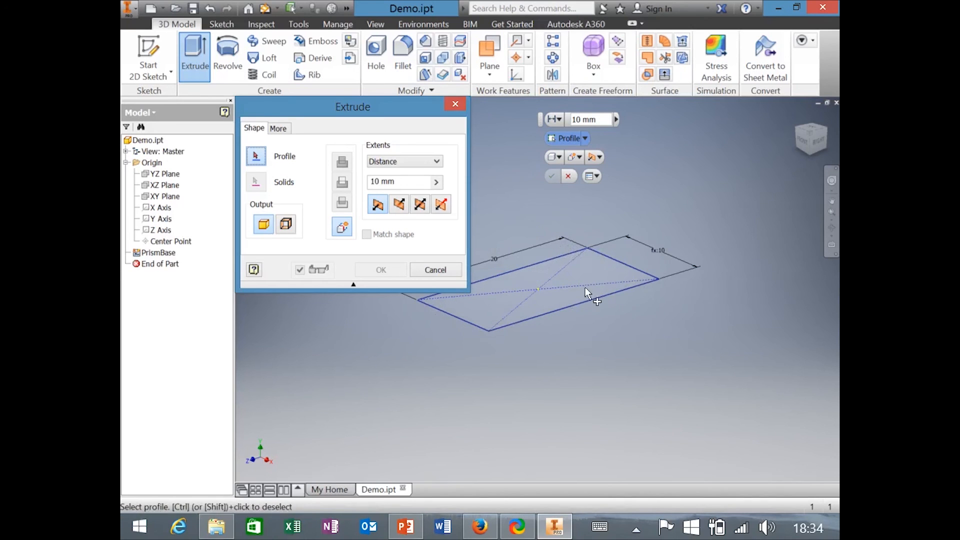
click(580, 273)
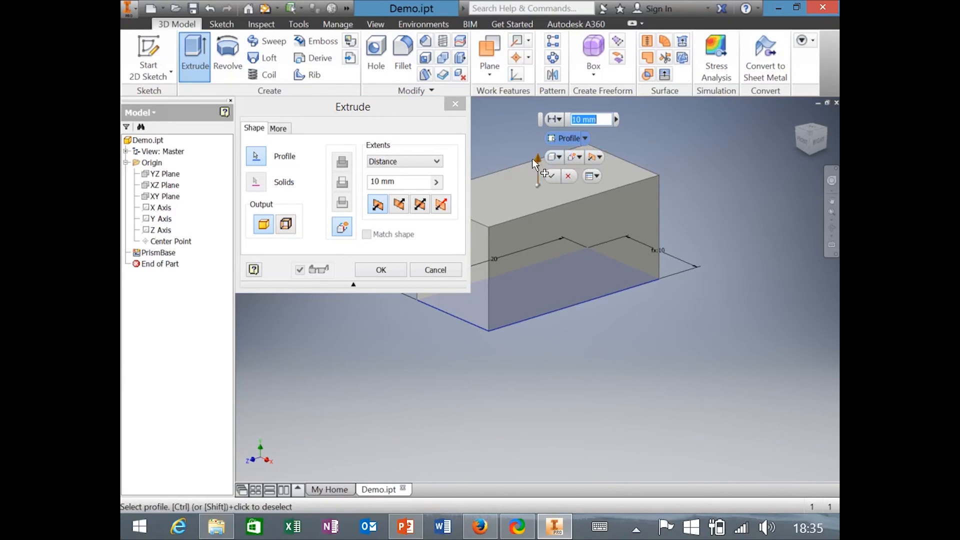
drag(536, 158, 520, 190)
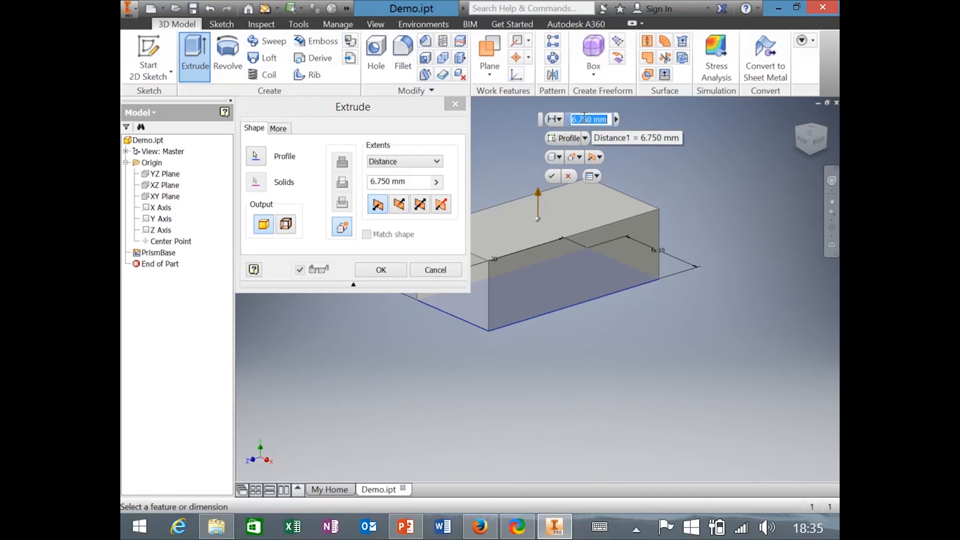
text(10)
key(Return)
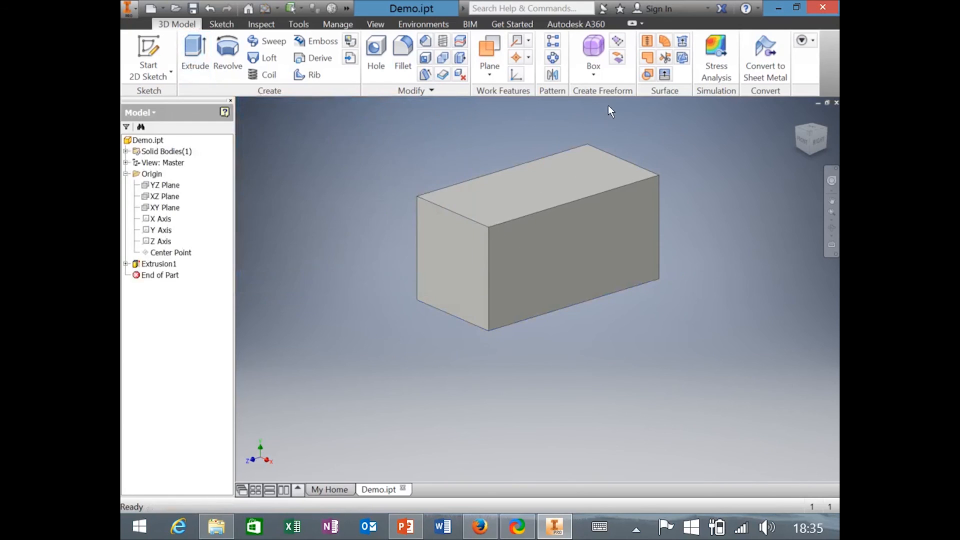
Redefine Extrusion1's extrusion distance as d0/2.
click(150, 264)
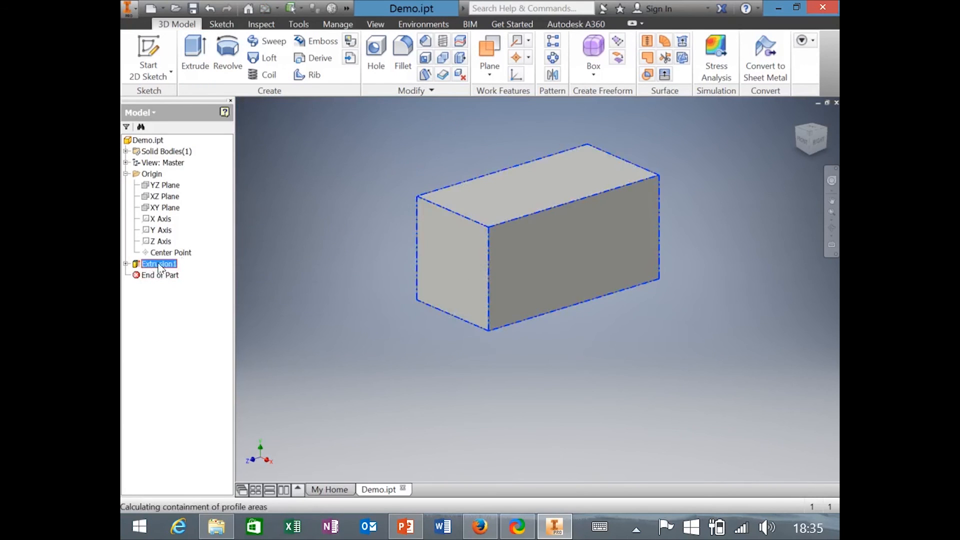
double_click(148, 265)
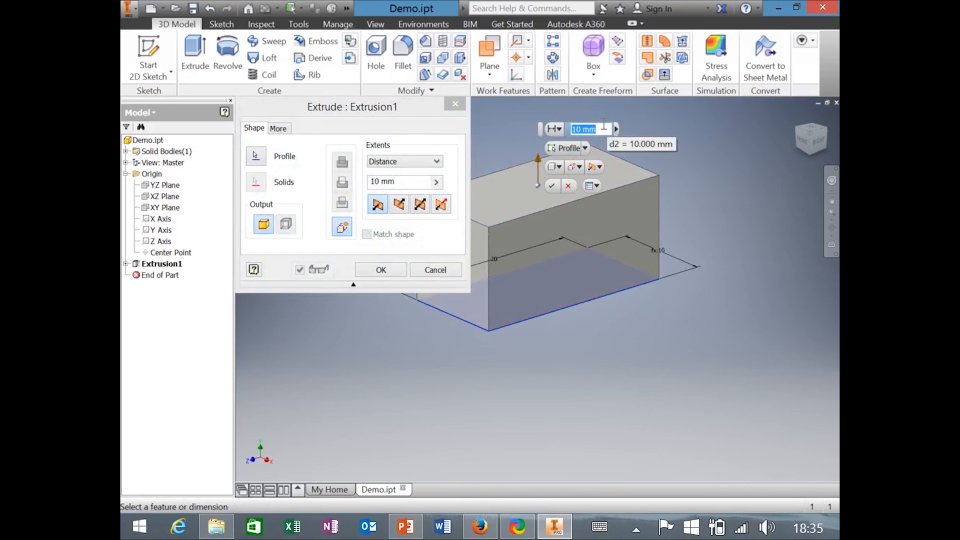
text(d0/2)
key(Return)
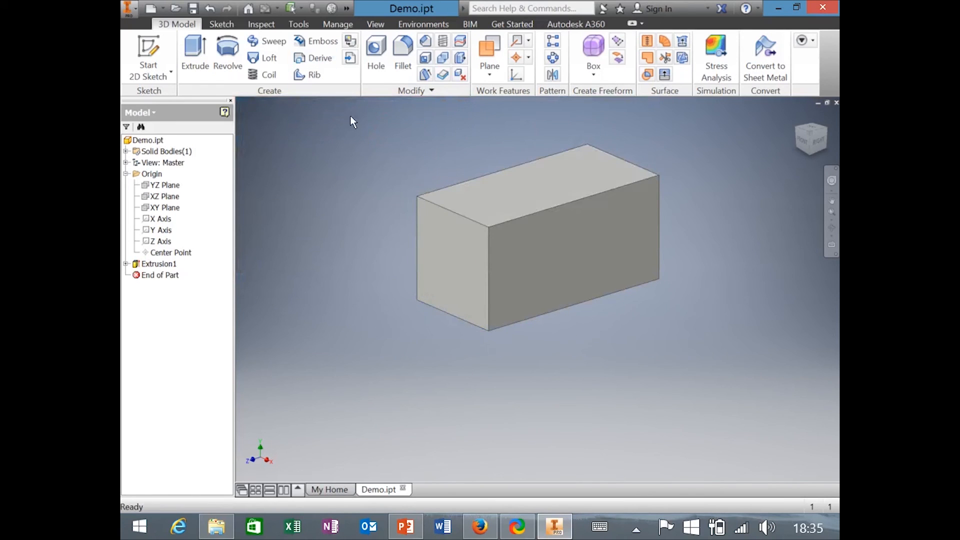
Open the Parameters table from Manage, move it lower, and select rows d0 through d3.
click(348, 25)
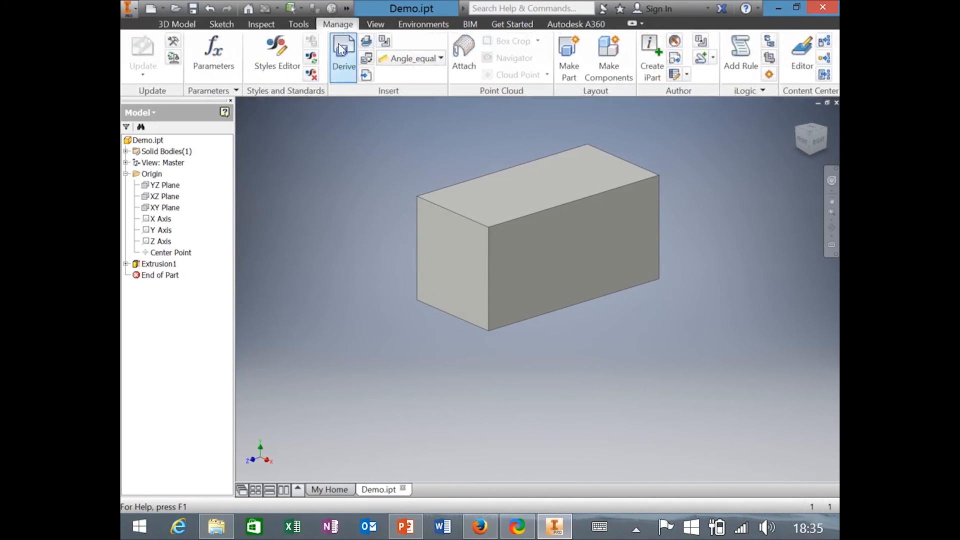
click(215, 58)
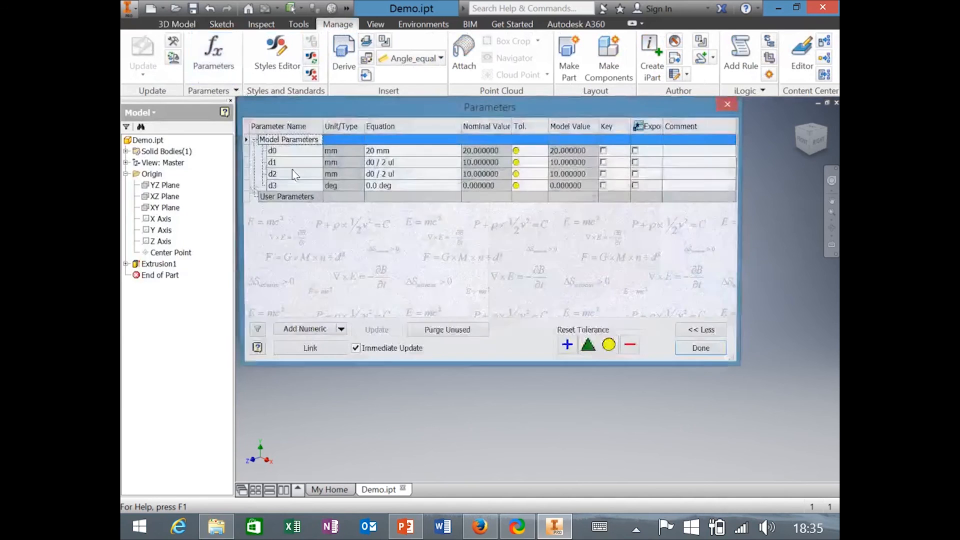
drag(385, 104, 431, 224)
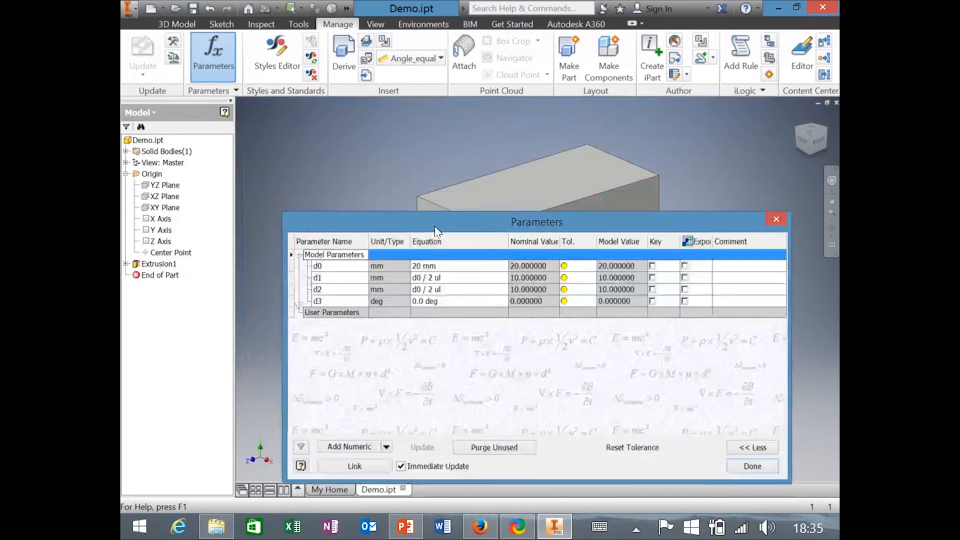
click(320, 260)
click(325, 276)
click(322, 282)
click(336, 300)
Inspect the d0–d3 parameter tooltips, then start editing d3's angle equation.
click(332, 262)
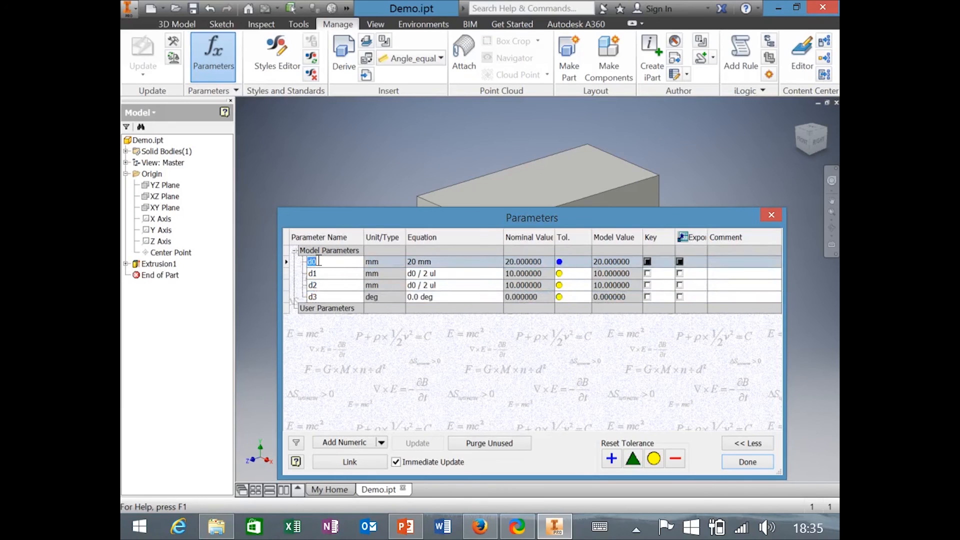
click(558, 156)
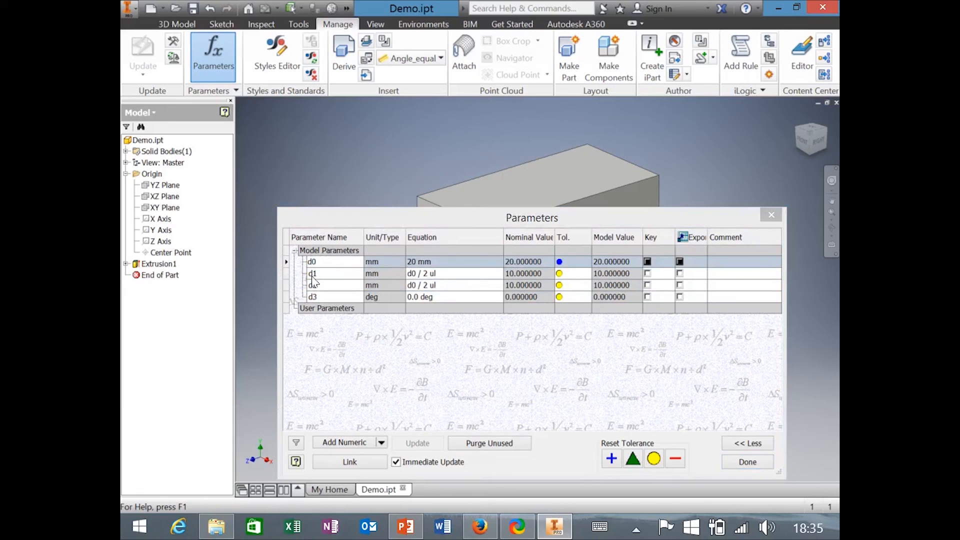
click(336, 274)
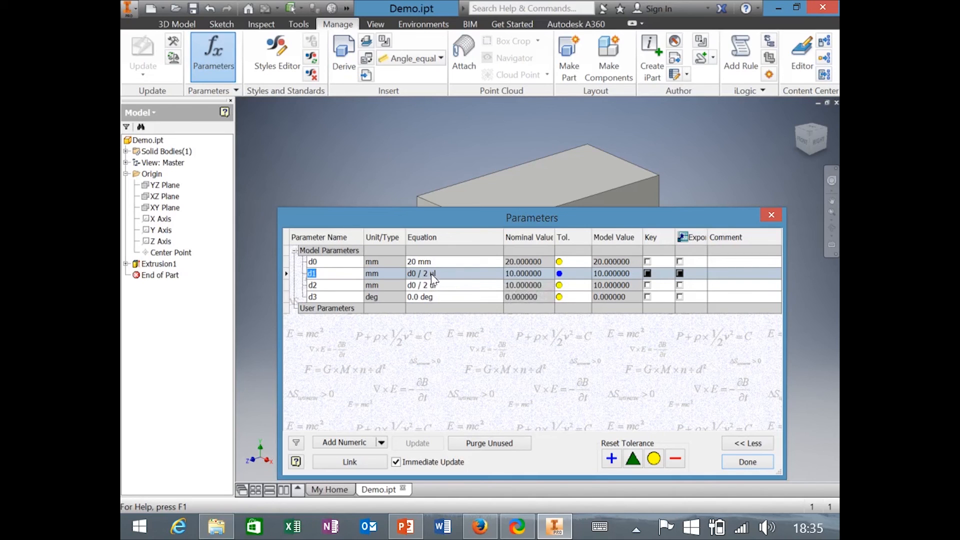
mouse_move(466, 263)
mouse_move(433, 281)
drag(561, 204, 550, 249)
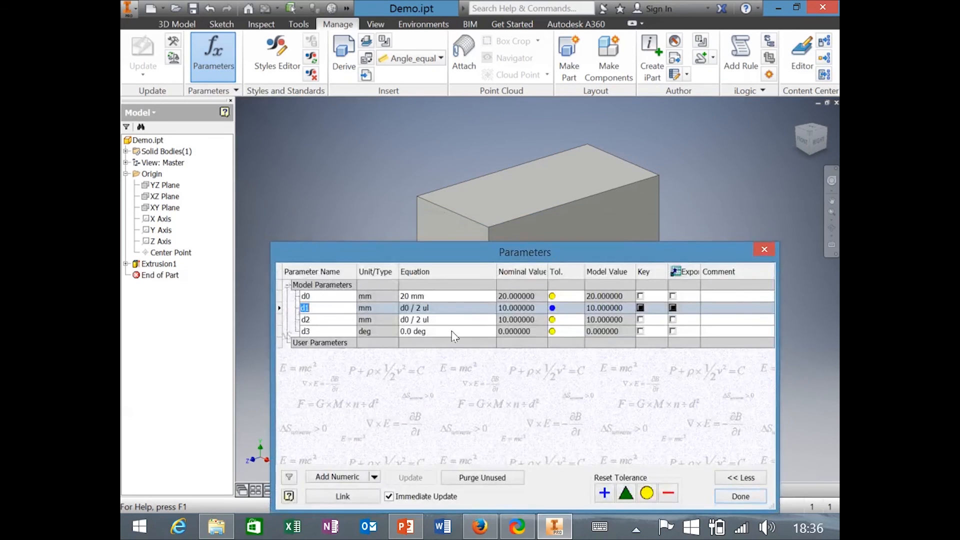
click(313, 322)
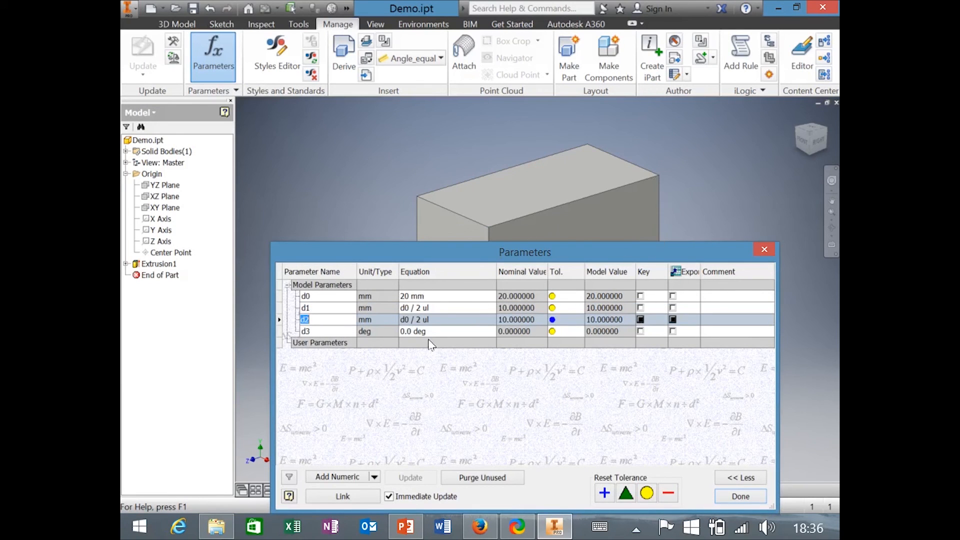
click(325, 330)
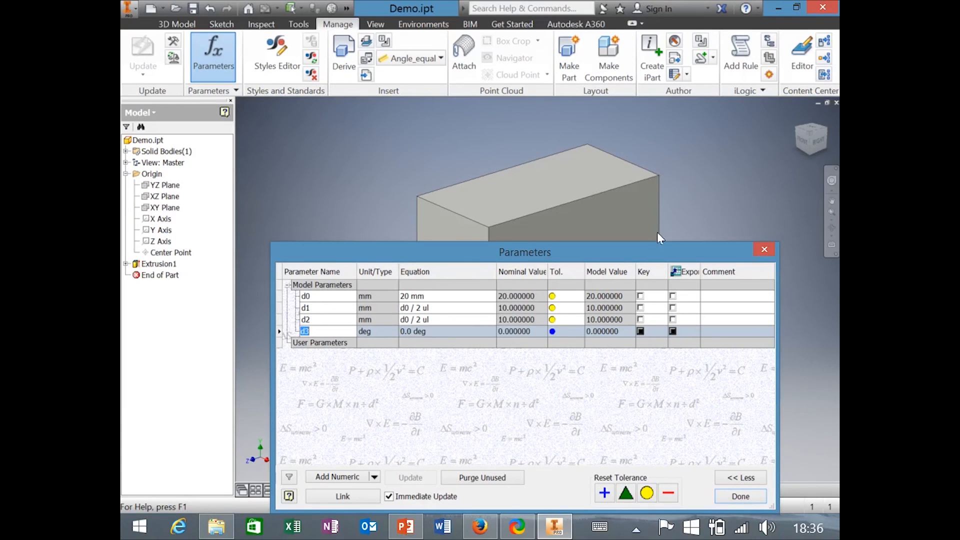
click(438, 330)
text(15)
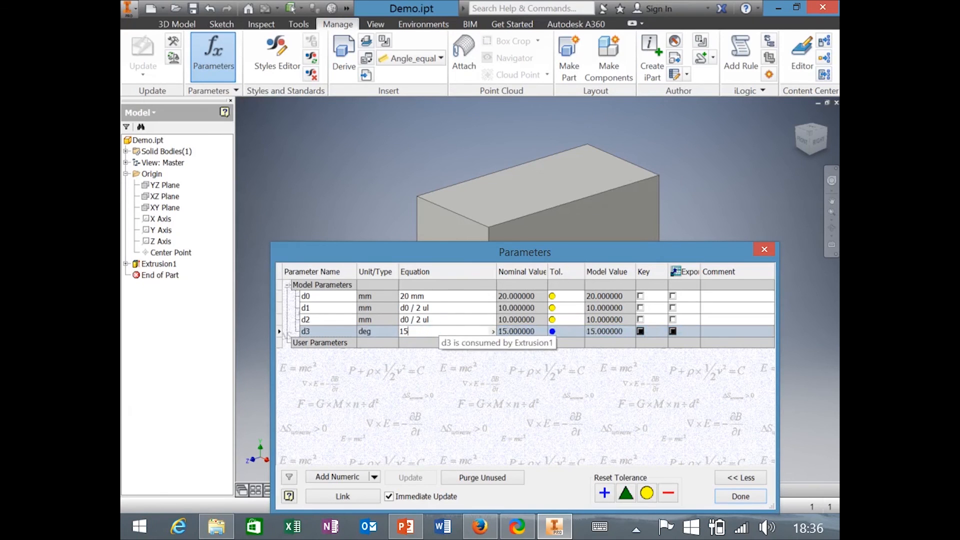
key(Return)
drag(532, 260, 526, 349)
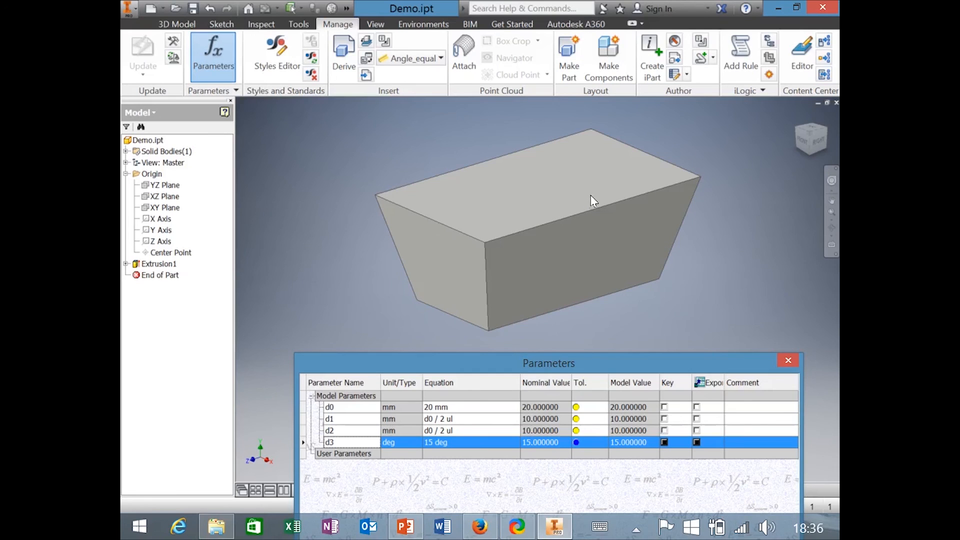
click(476, 443)
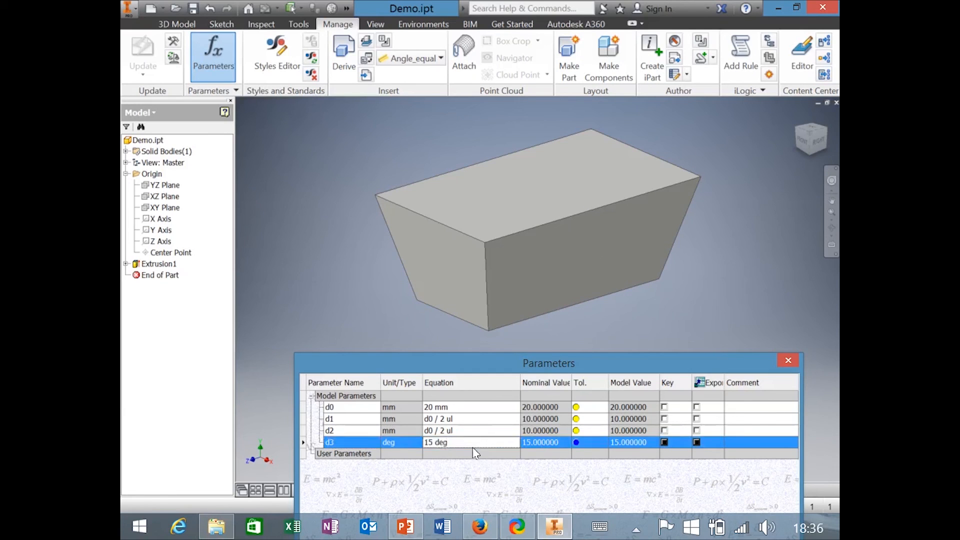
text(0)
key(Return)
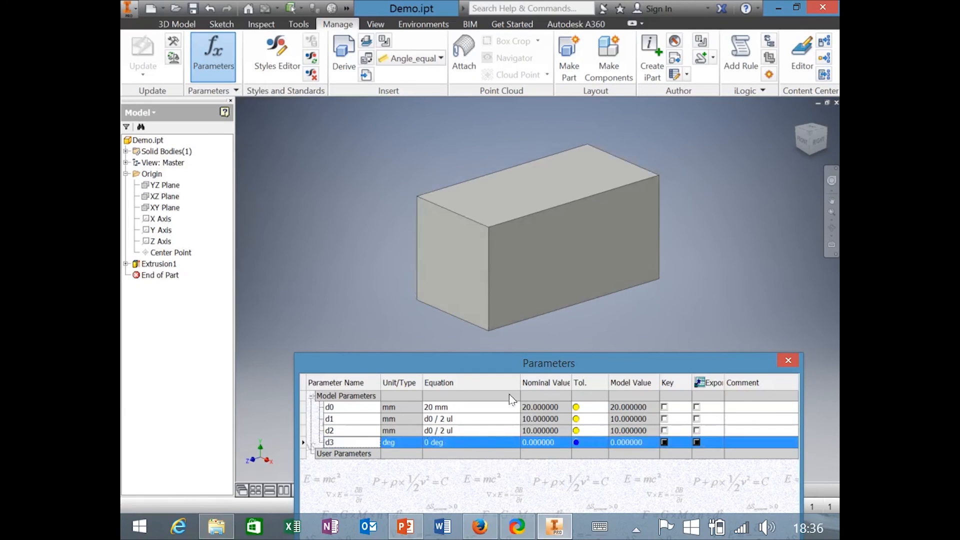
drag(525, 368, 517, 242)
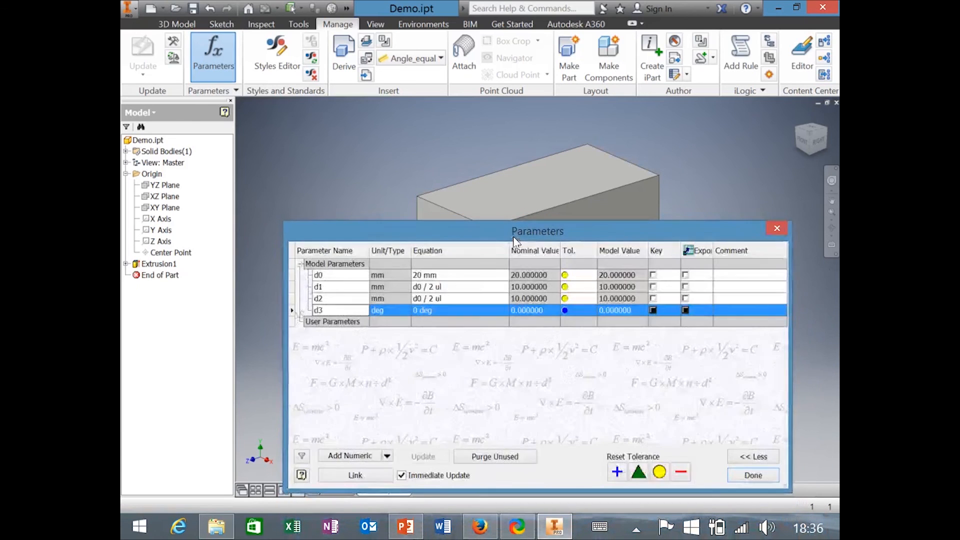
Begin renaming d0 and d1, dismissing a duplicate-name error along the way.
click(327, 274)
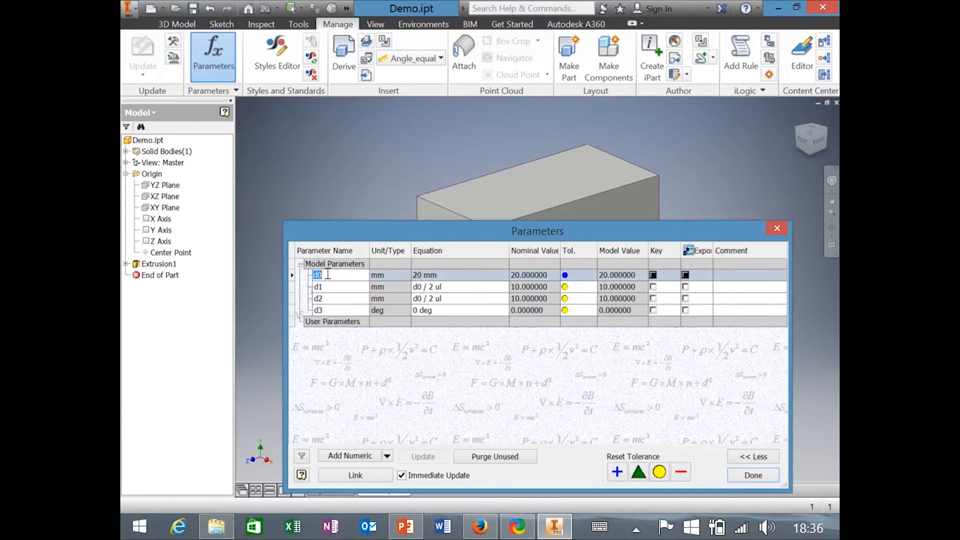
text(Width)
click(325, 285)
text(Le)
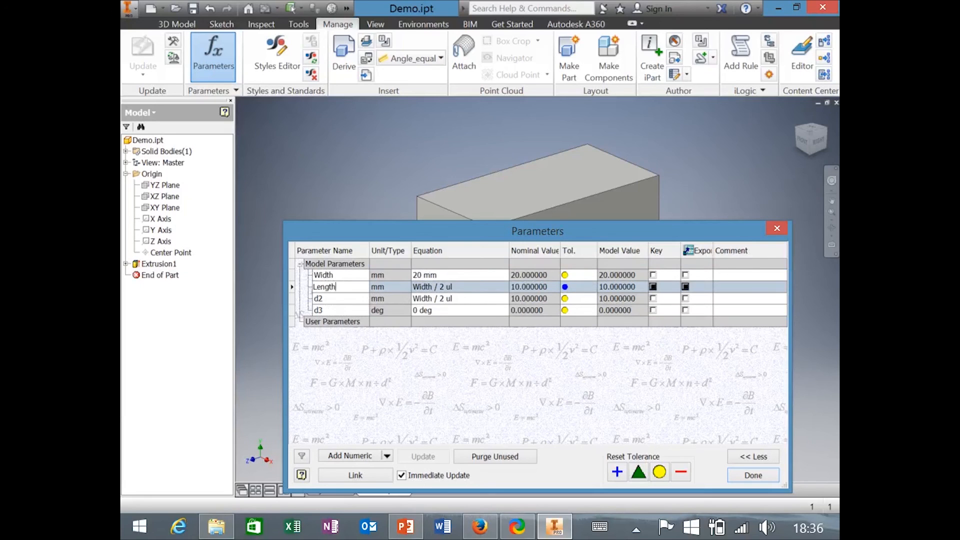
click(342, 273)
text(Length)
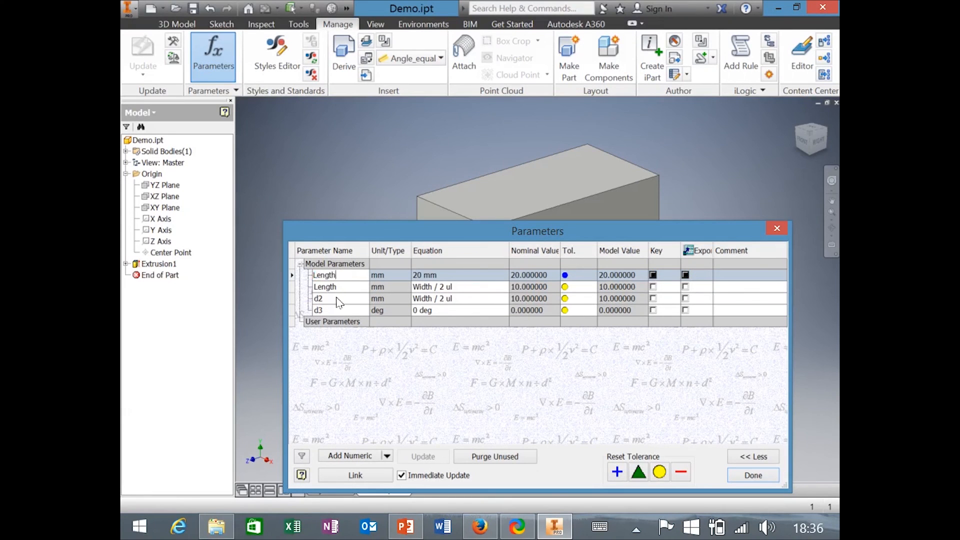
click(342, 288)
click(431, 123)
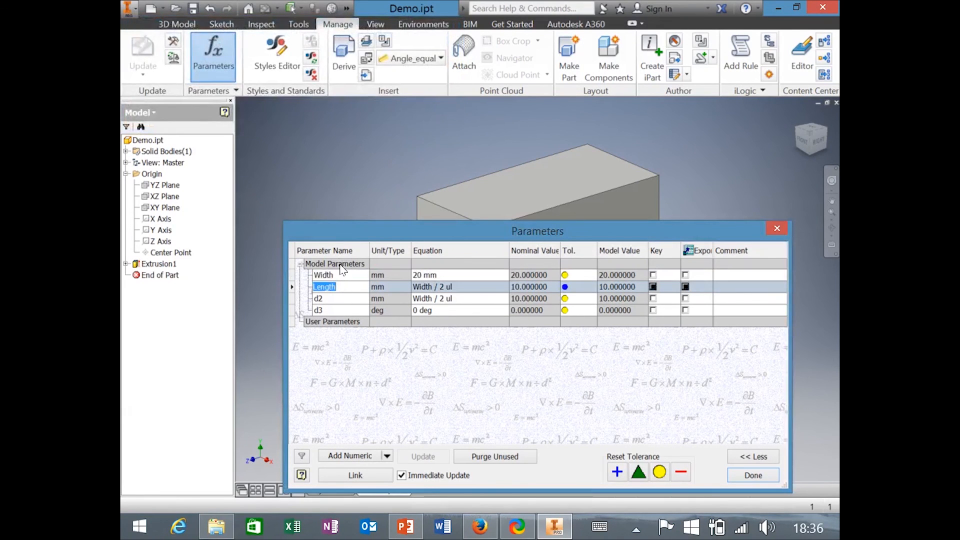
text(Width2)
key(Return)
Name the parameters Length, Width, Height and Taper, then close the table.
click(347, 275)
text(Le)
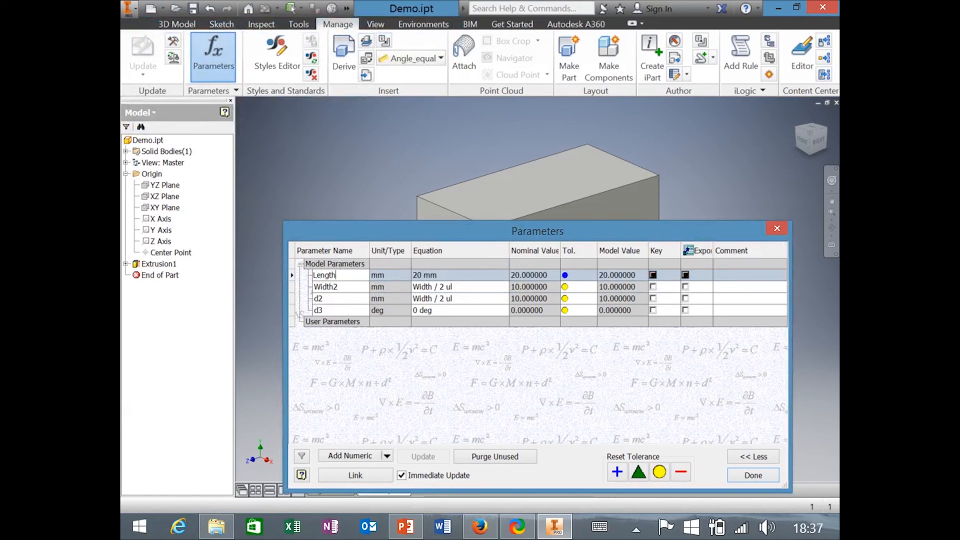
text(ngth)
click(348, 284)
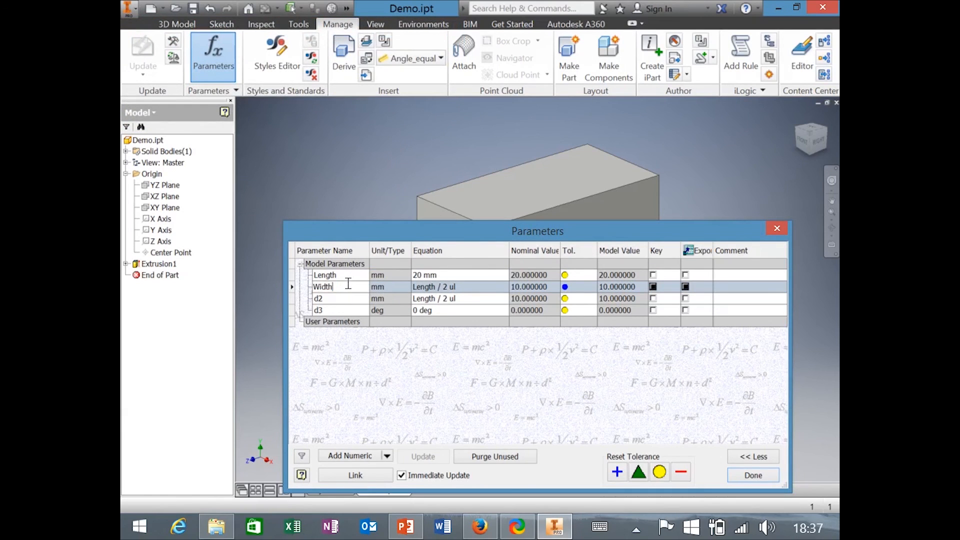
click(321, 299)
text(Height)
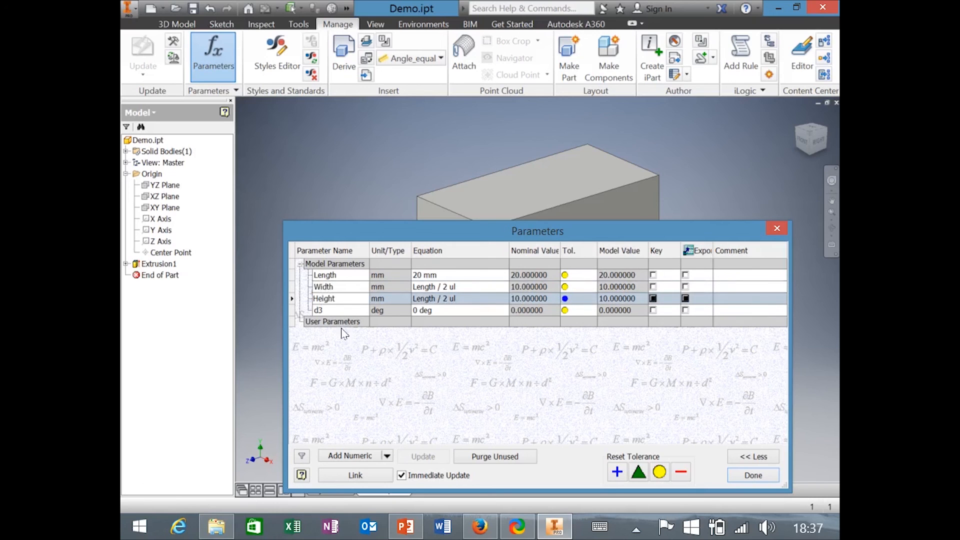
click(345, 310)
text(T)
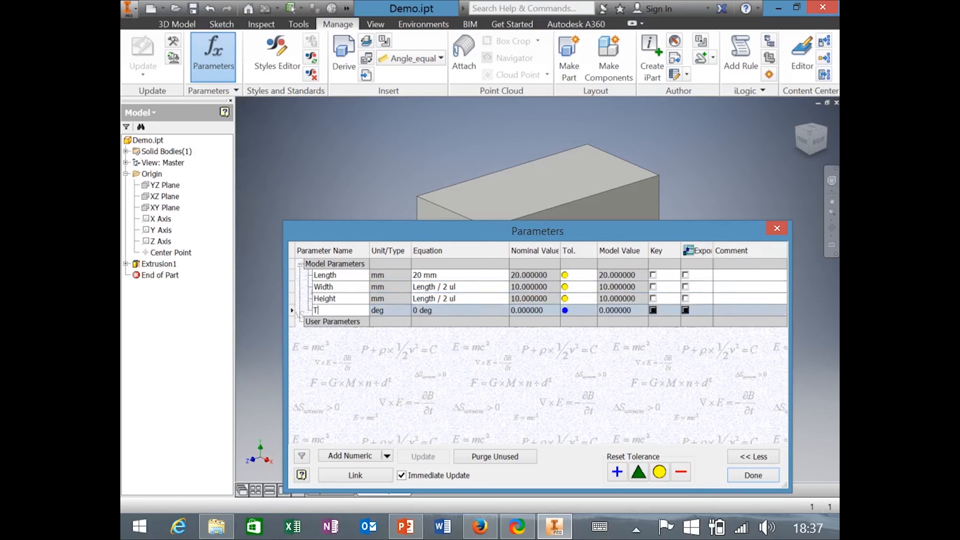
text(aper)
key(Return)
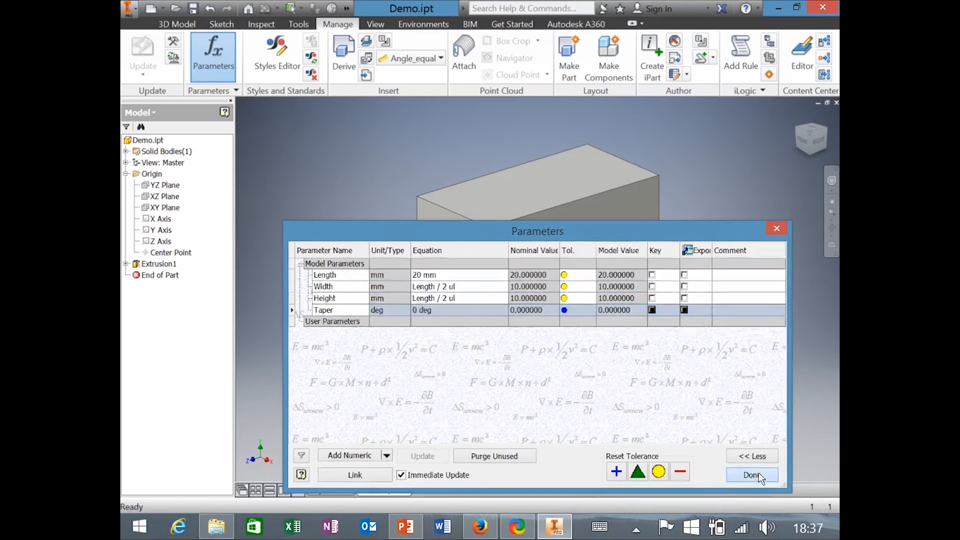
click(753, 475)
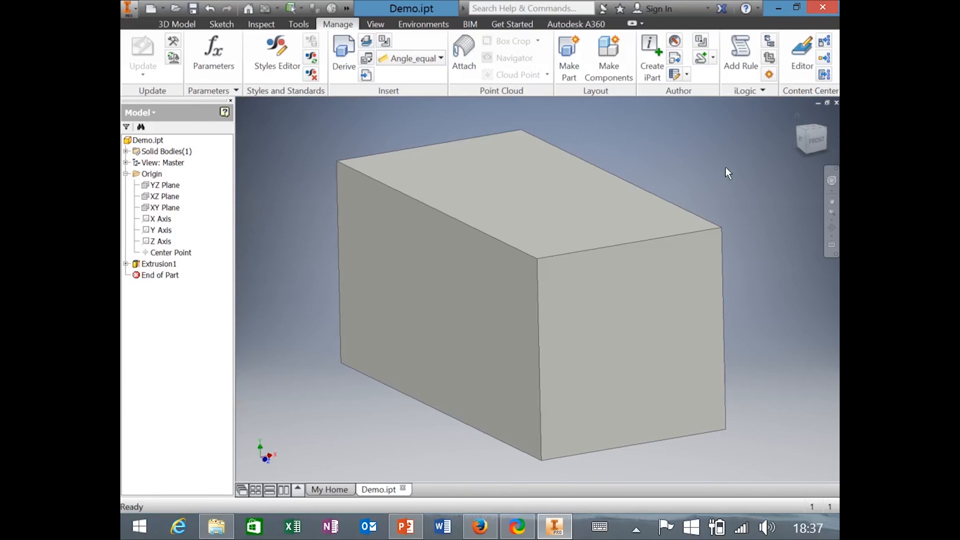
Use the ViewCube's FRONT face to view the box head-on.
click(817, 139)
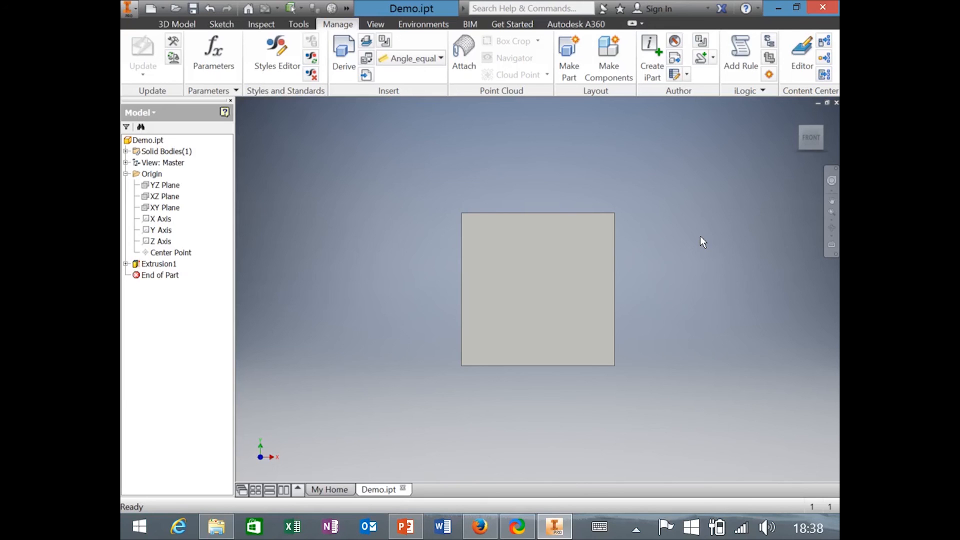
Try perspective, return Home and orbit, then go back to orthographic and the 3D Model tools.
mouse_move(810, 146)
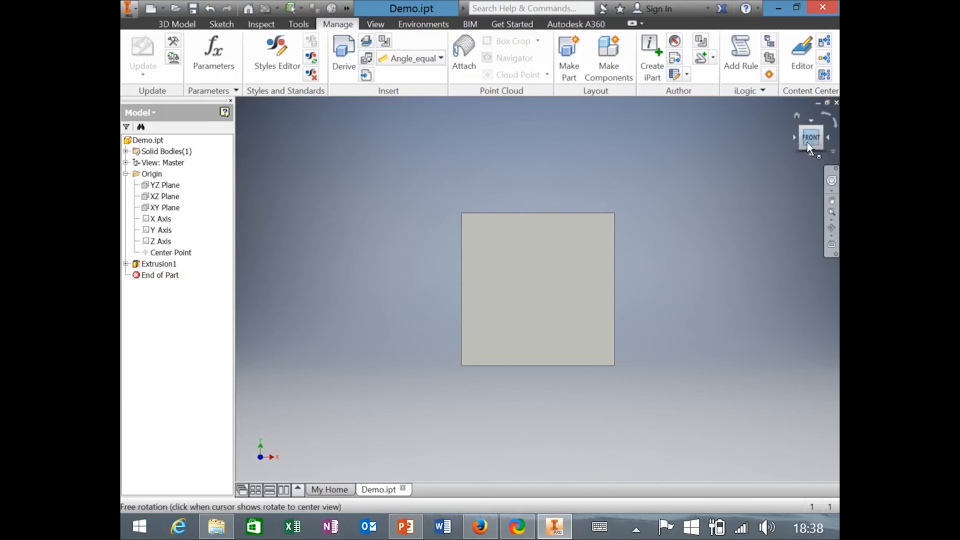
click(832, 151)
click(745, 196)
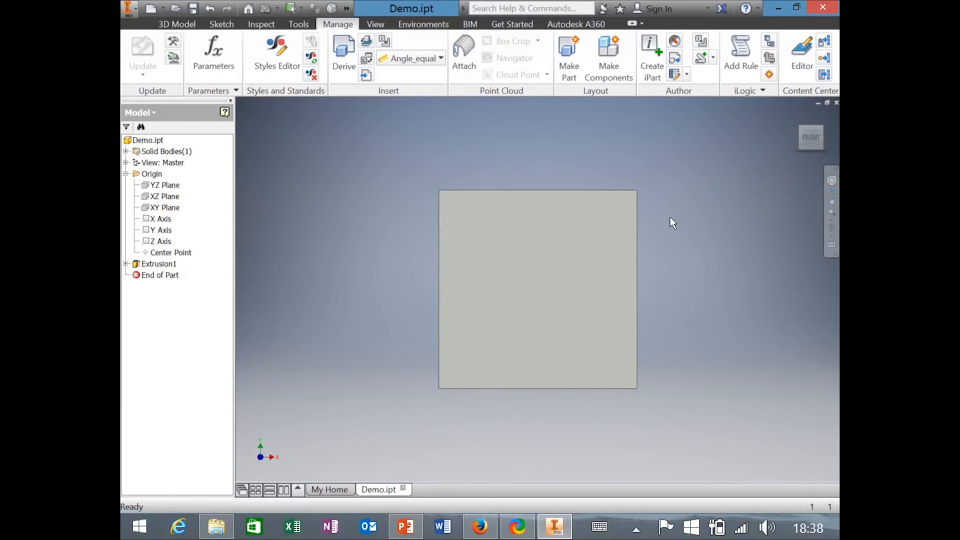
key(F6)
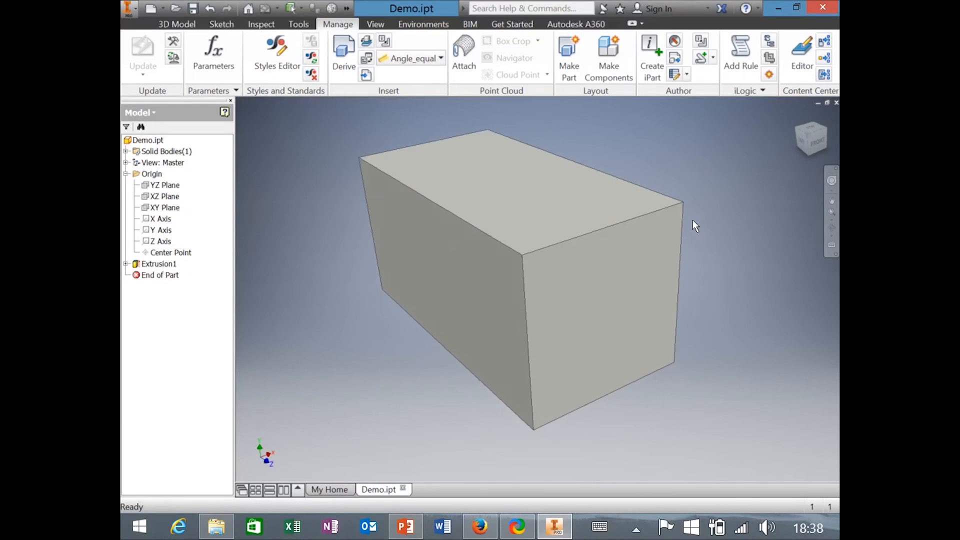
shift+middle_drag(692, 220, 835, 151)
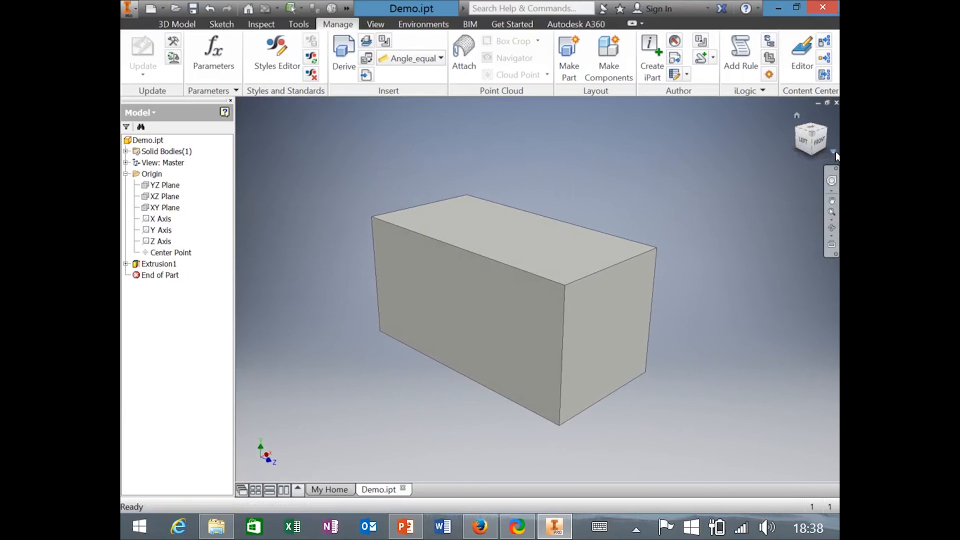
click(834, 151)
click(803, 181)
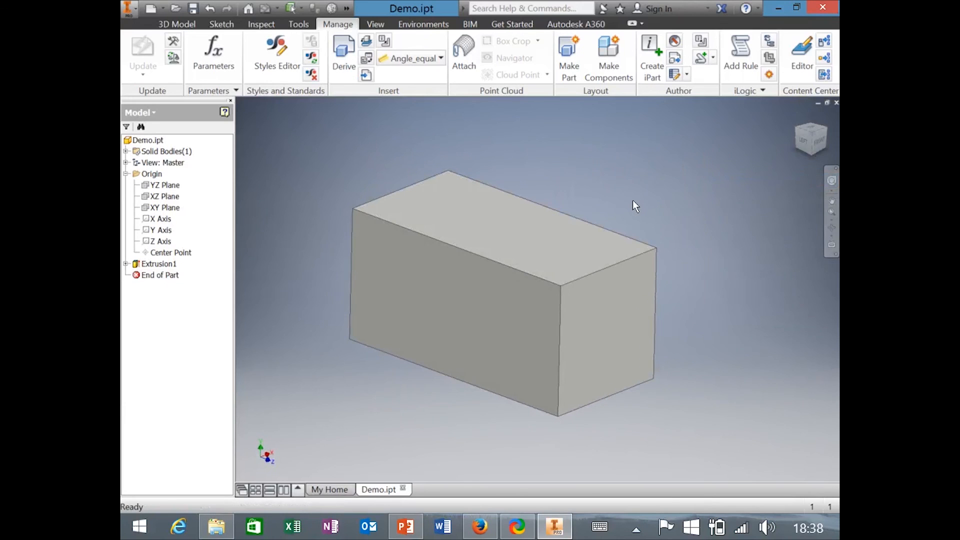
shift+middle_drag(636, 197, 647, 175)
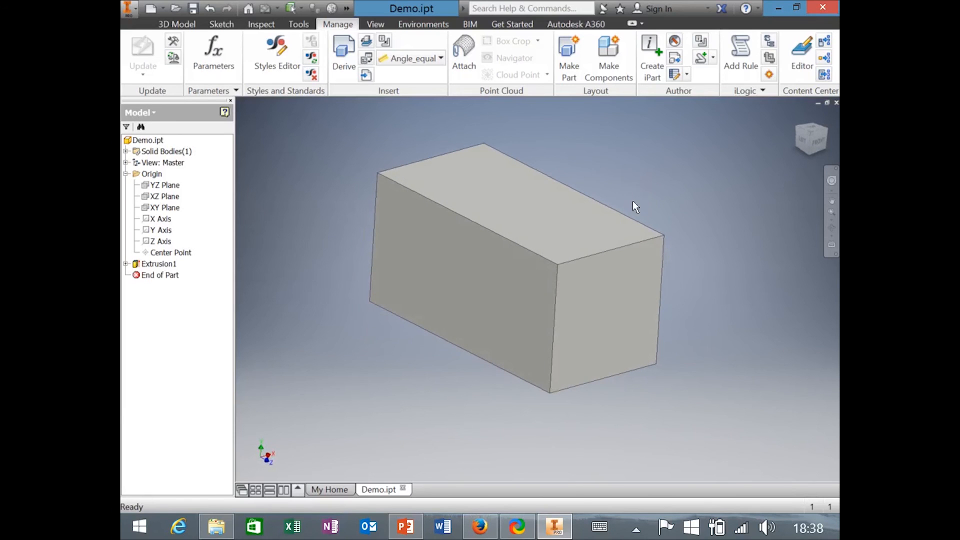
shift+middle_drag(572, 223, 525, 209)
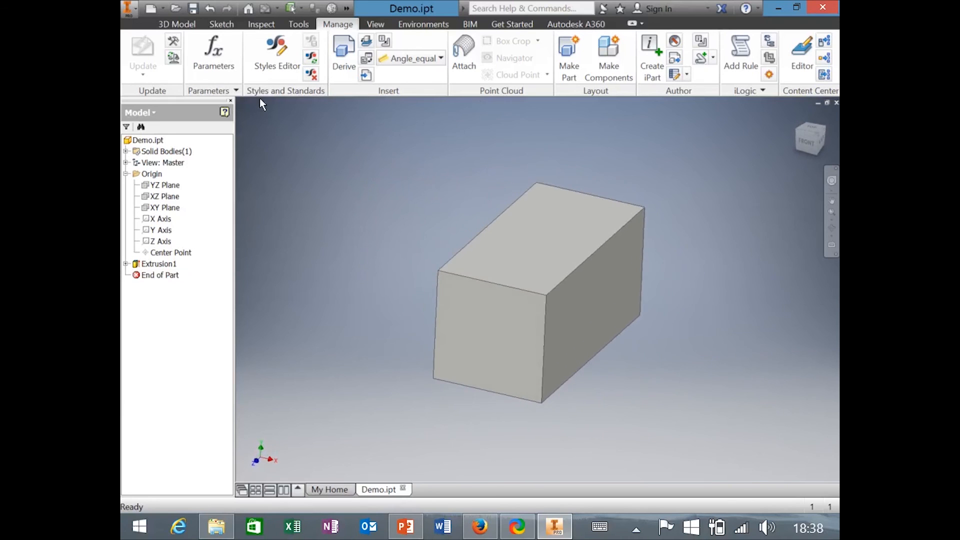
click(176, 24)
shift+middle_drag(388, 162, 376, 193)
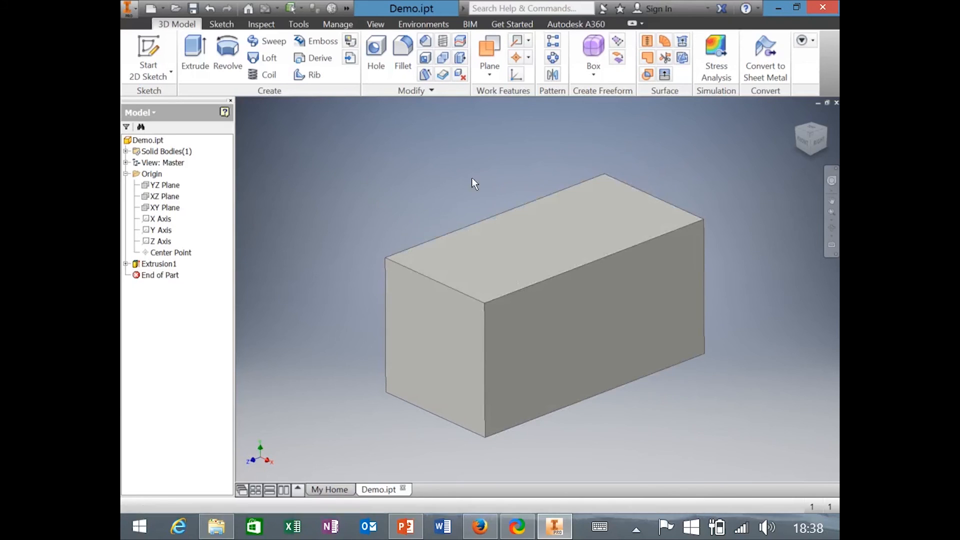
Fillet the box's front, left, back and right top edges with a 4 mm radius.
click(405, 48)
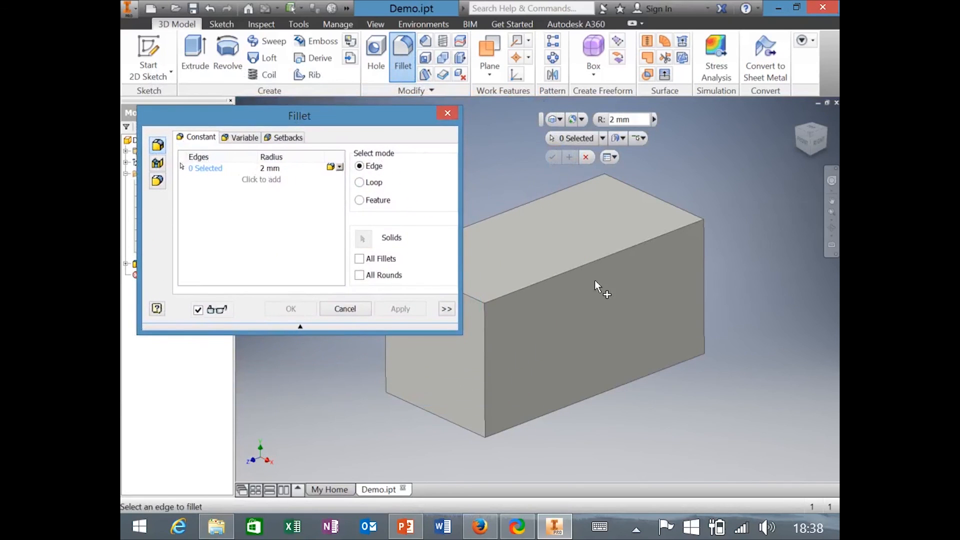
middle_drag(632, 306, 669, 348)
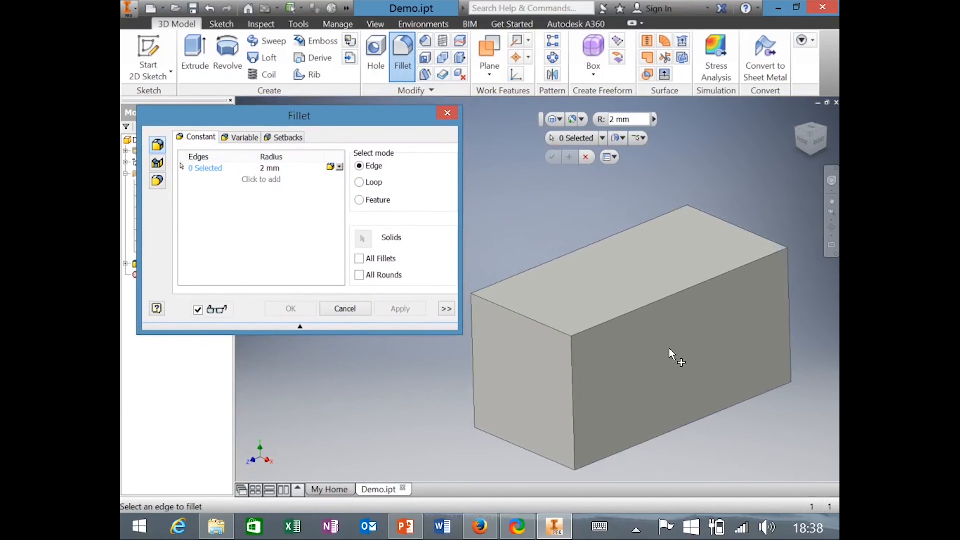
click(624, 318)
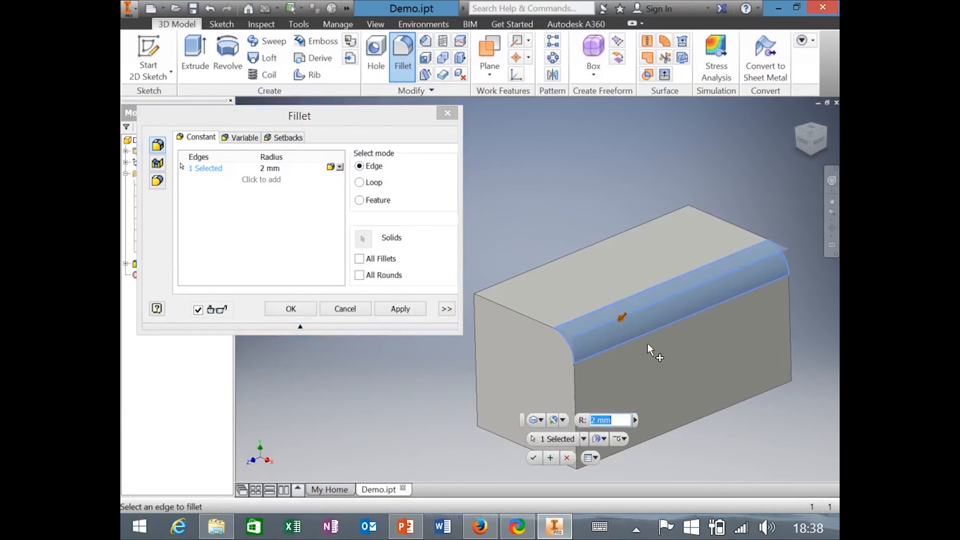
click(508, 308)
click(503, 279)
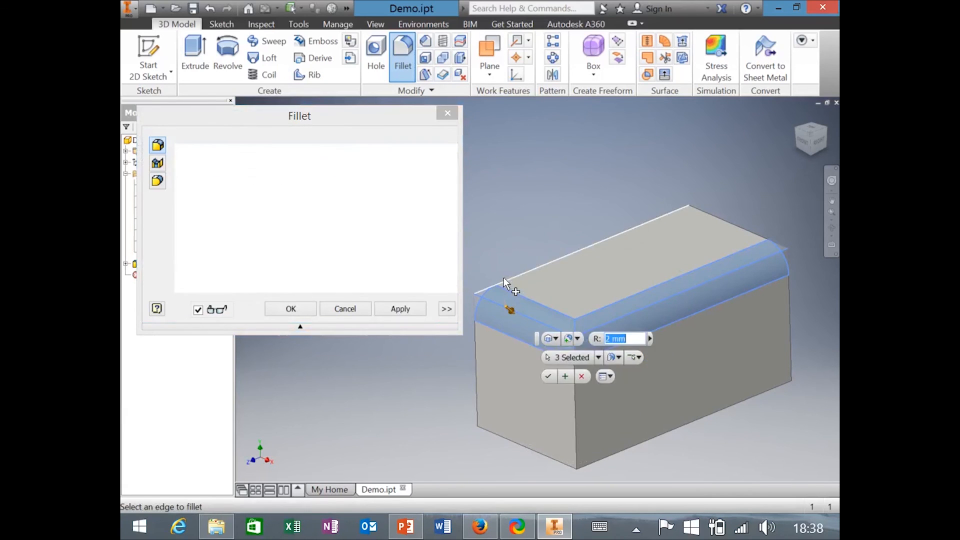
click(745, 229)
shift+middle_drag(708, 273, 780, 336)
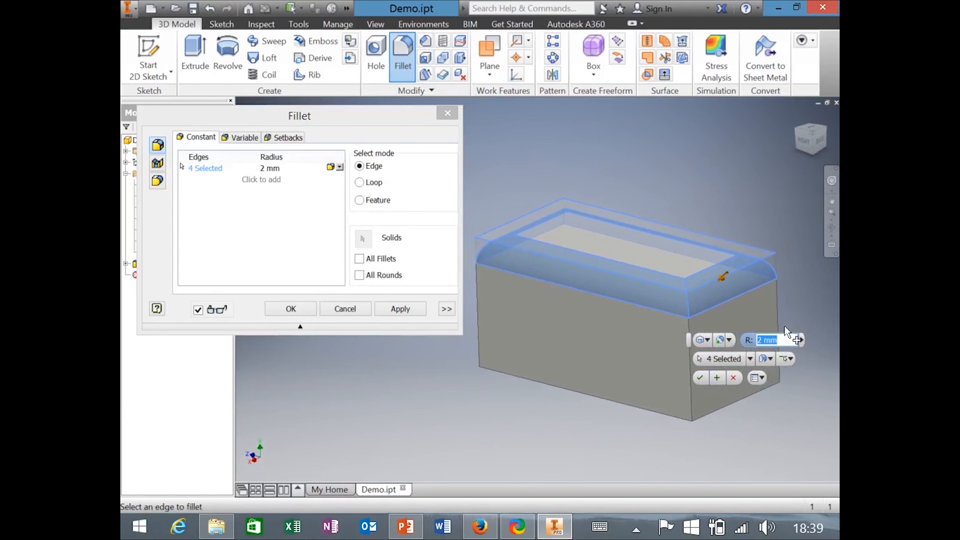
text(4mm)
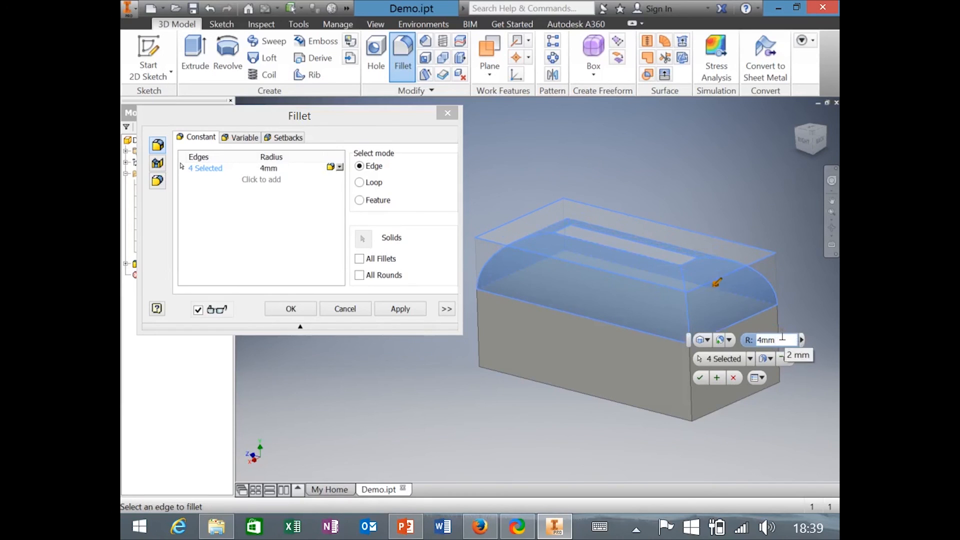
click(701, 377)
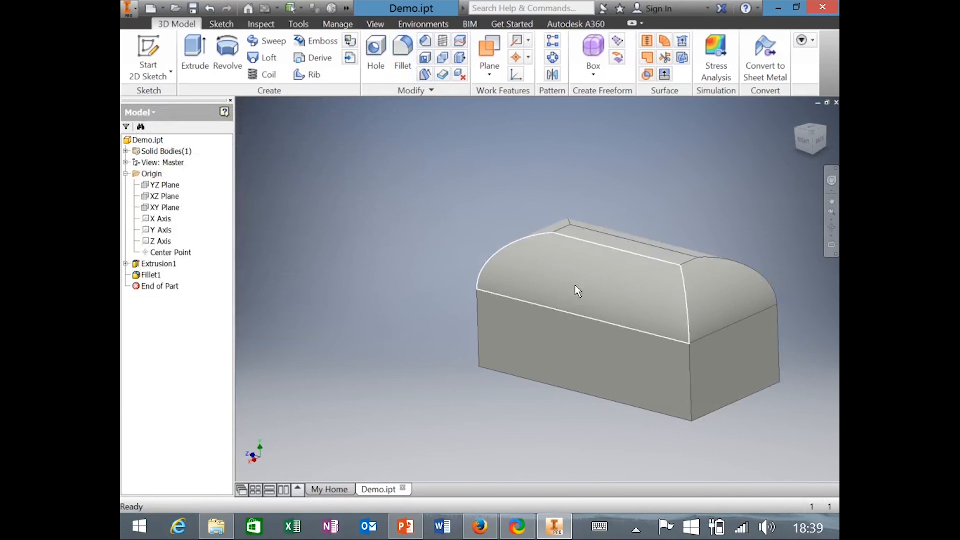
Change the Length, Width and Height equations to 10 mm in the Parameters table.
shift+middle_drag(607, 254, 305, 267)
click(334, 25)
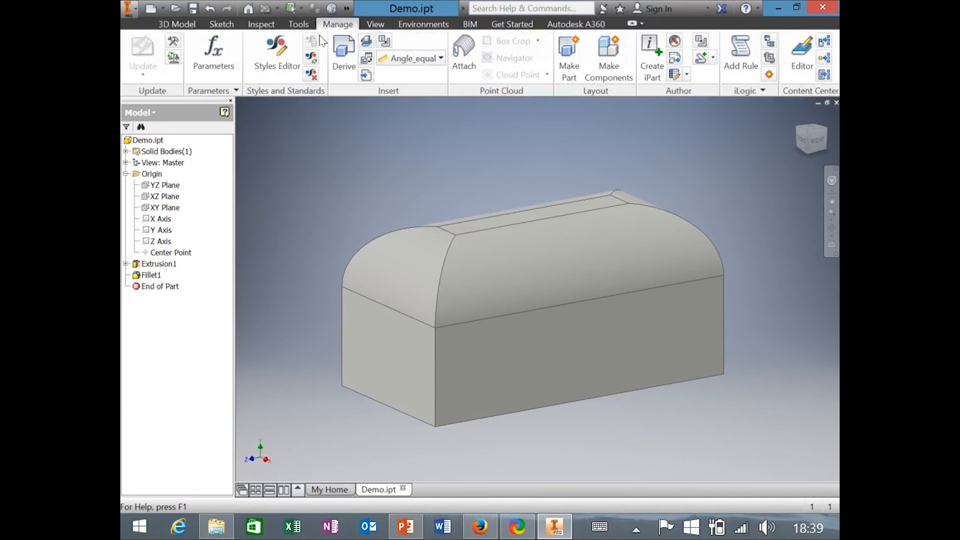
click(228, 46)
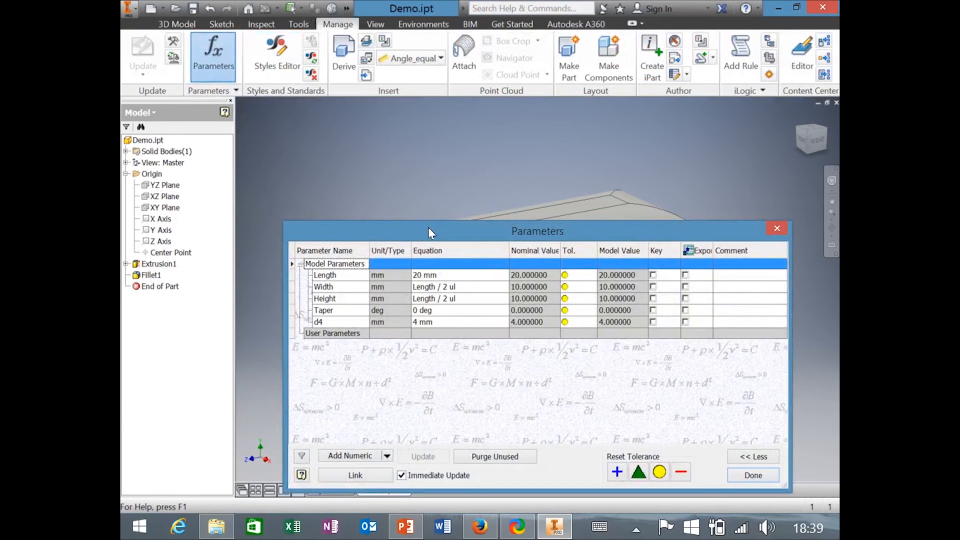
drag(428, 227, 418, 176)
click(414, 226)
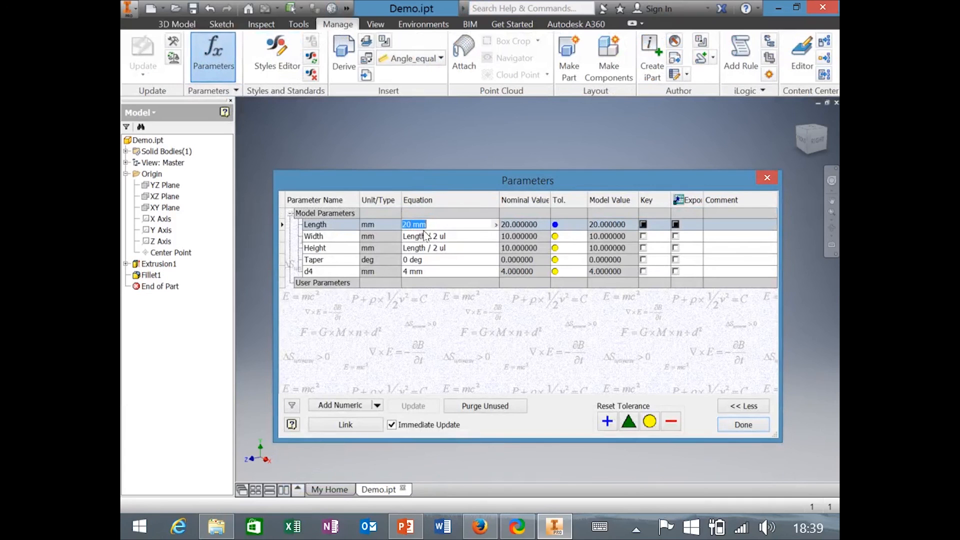
click(409, 224)
key(BackSpace)
key(BackSpace)
text(10-)
click(440, 238)
text(10)
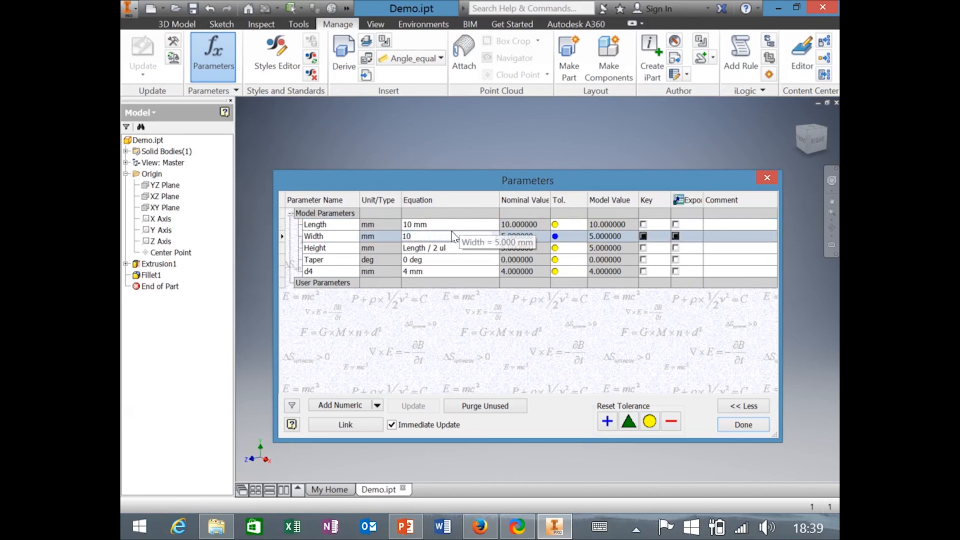
click(454, 249)
text(1)
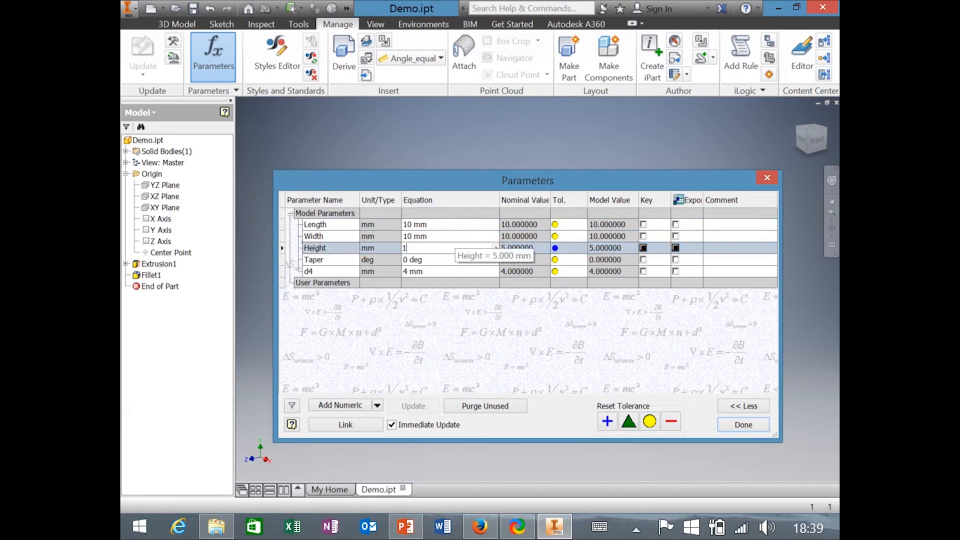
click(741, 424)
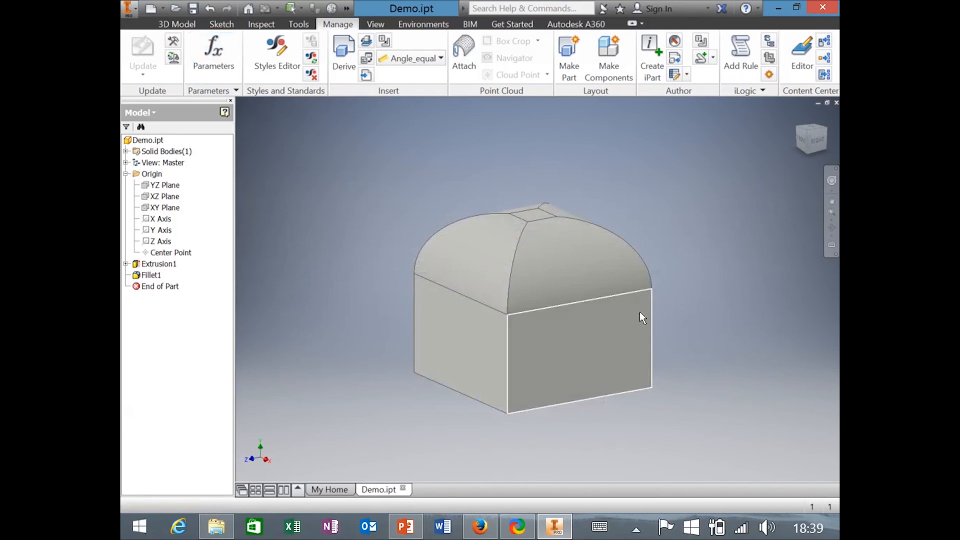
Return the filleted cube to the Home isometric view.
key(F6)
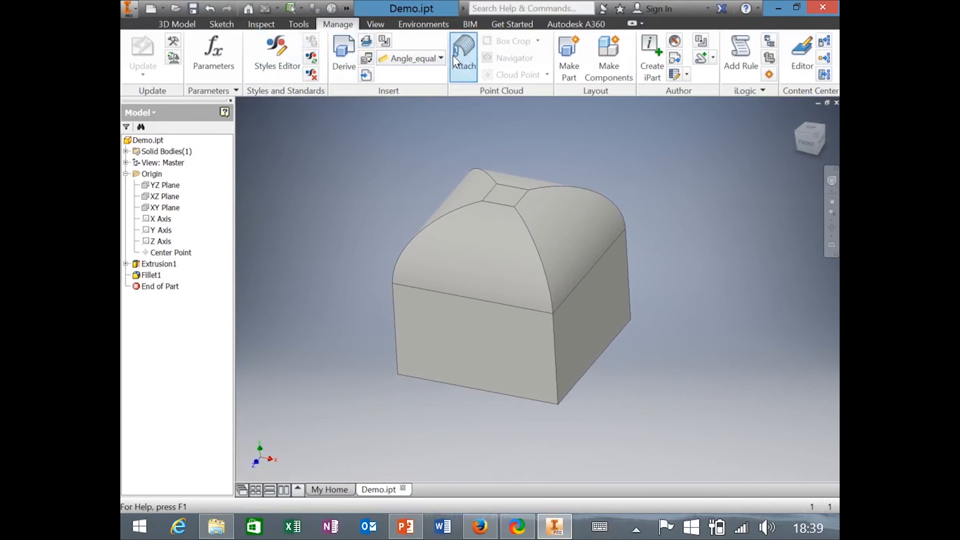
Set the fillet radius parameter d4 to 20 mm and view the result.
click(214, 55)
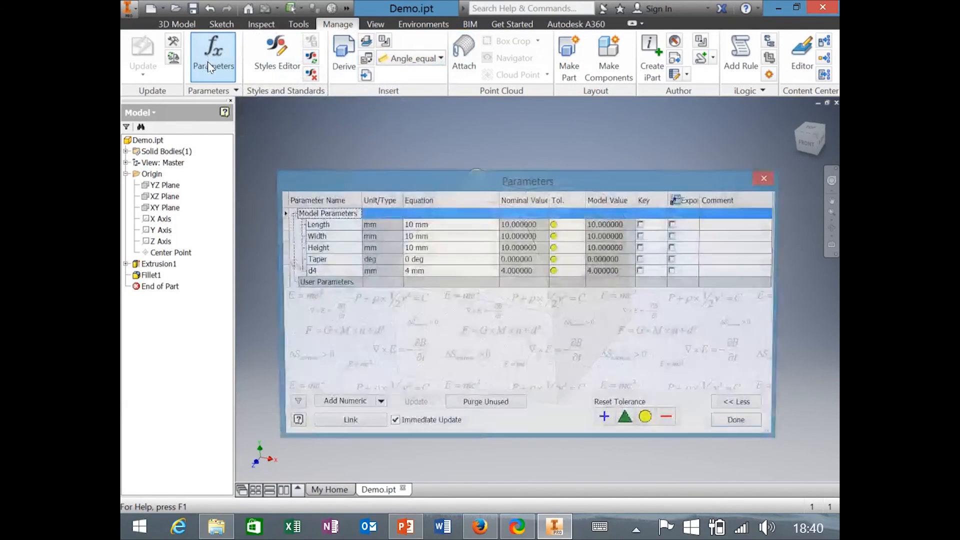
click(409, 272)
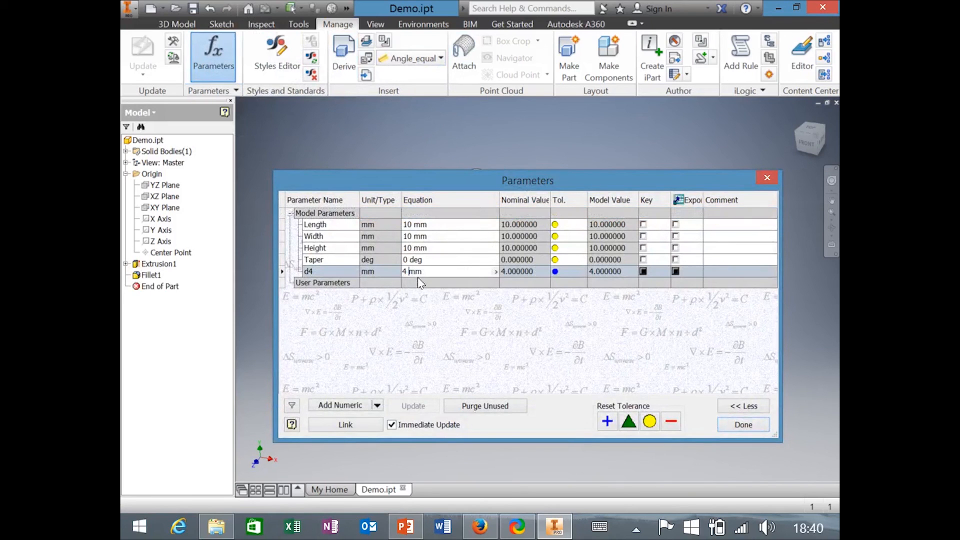
text(20)
key(Return)
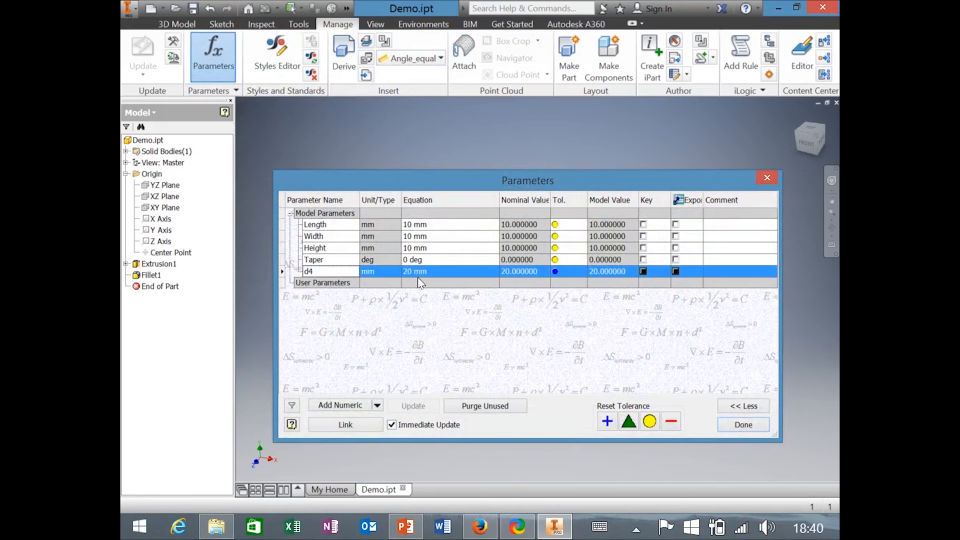
click(739, 426)
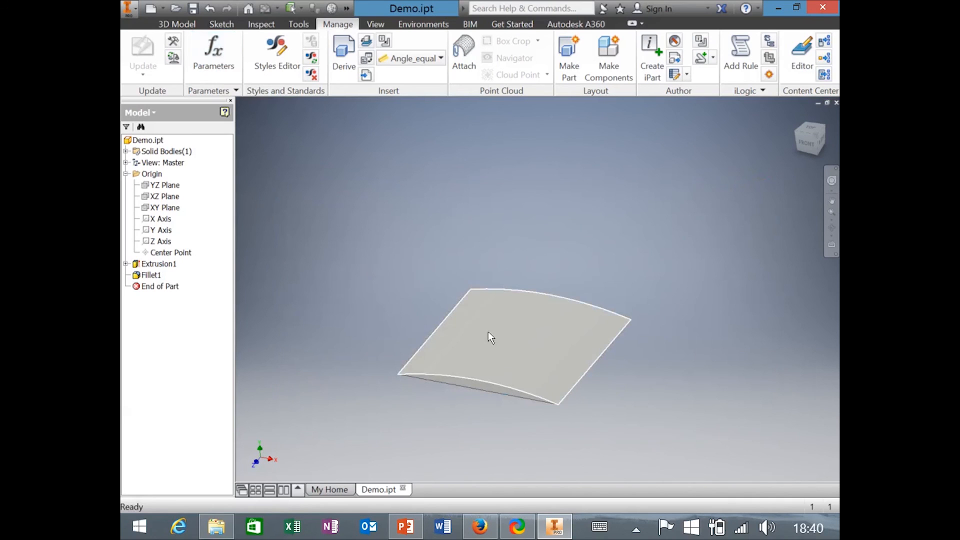
mouse_move(492, 349)
shift+middle_down()
mouse_move(520, 384)
mouse_move(529, 380)
mouse_move(496, 345)
shift+middle_up()
Try the d4 fillet radius at 100 mm.
click(212, 53)
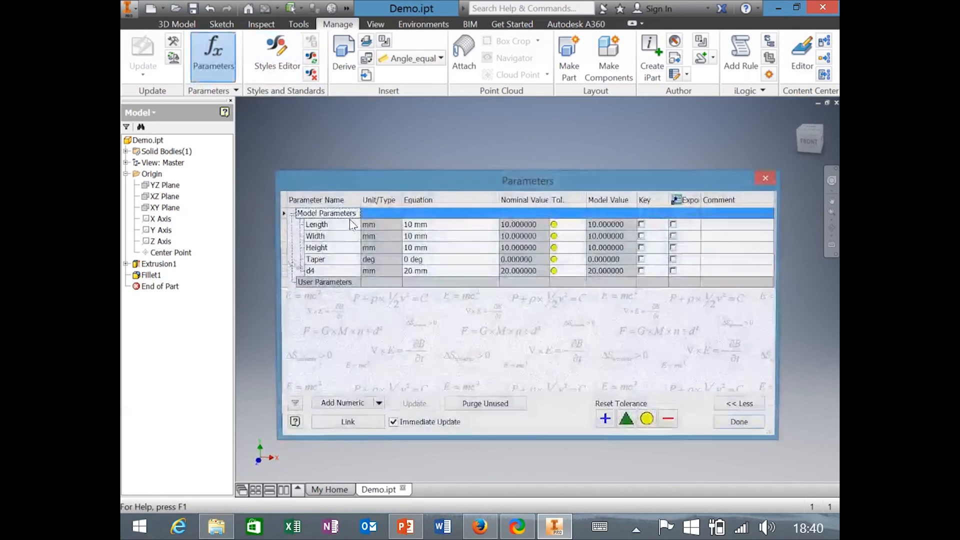
click(421, 271)
text(100)
key(Return)
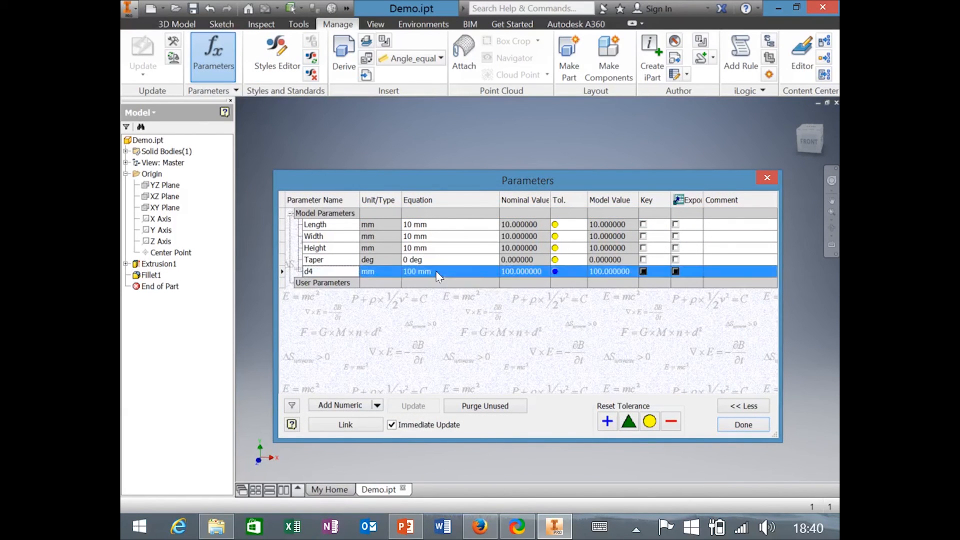
click(743, 426)
Return d4 to 4 mm and orbit to see the rounded top.
click(213, 57)
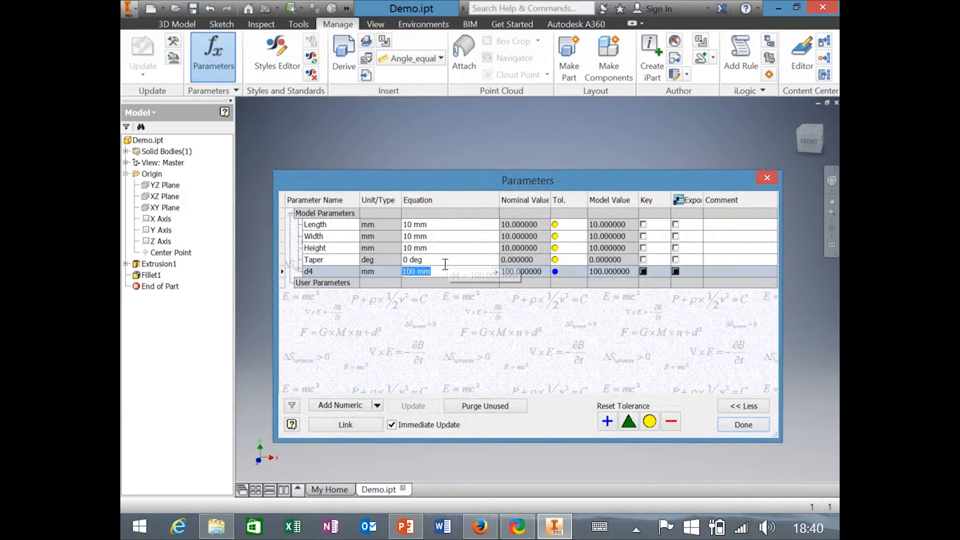
text(4)
key(Return)
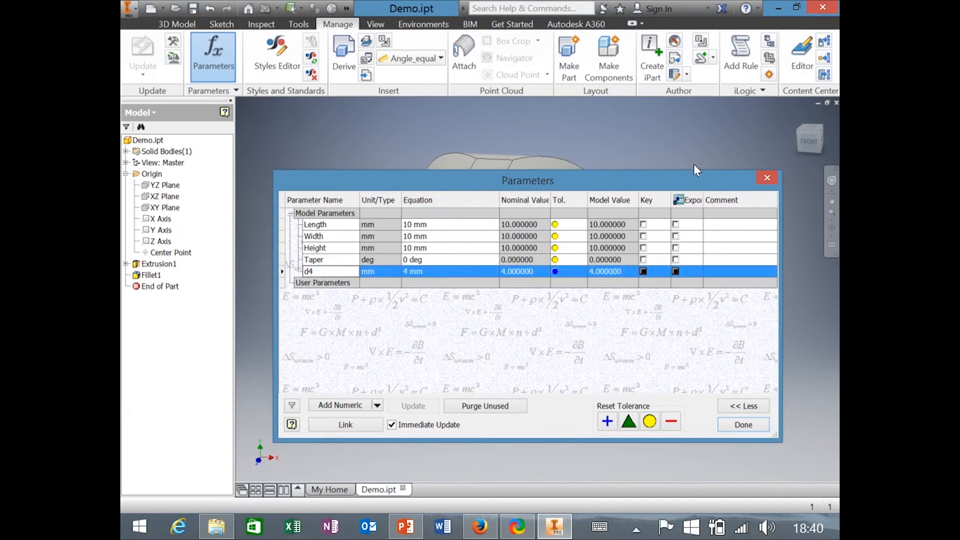
click(766, 177)
shift+middle_drag(526, 328, 529, 306)
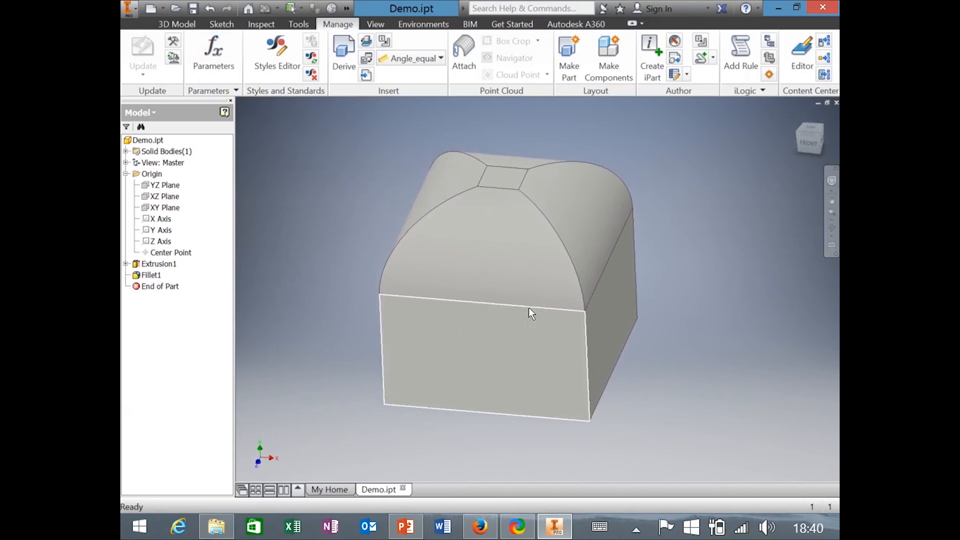
Set the Height parameter to -10 mm to extrude the part the opposite way, then view the underside.
click(220, 60)
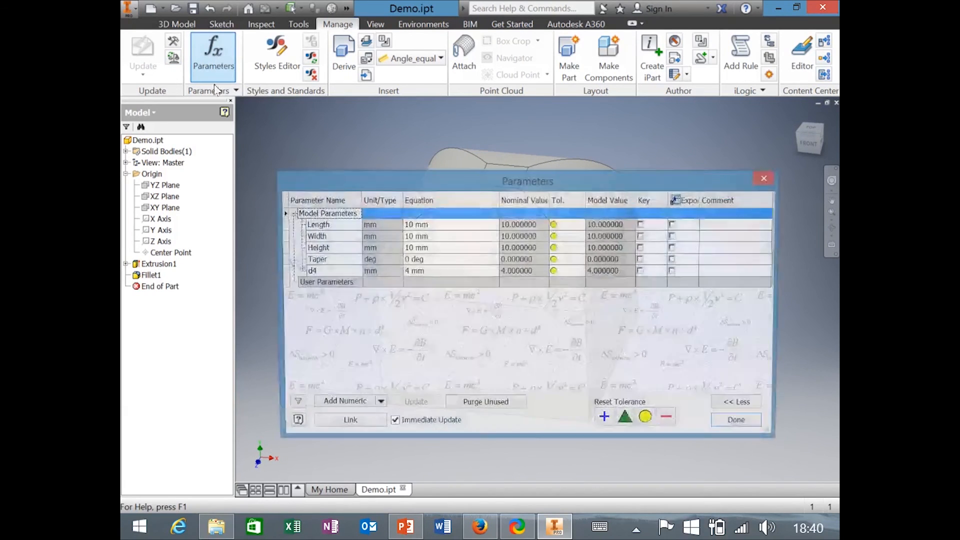
click(413, 249)
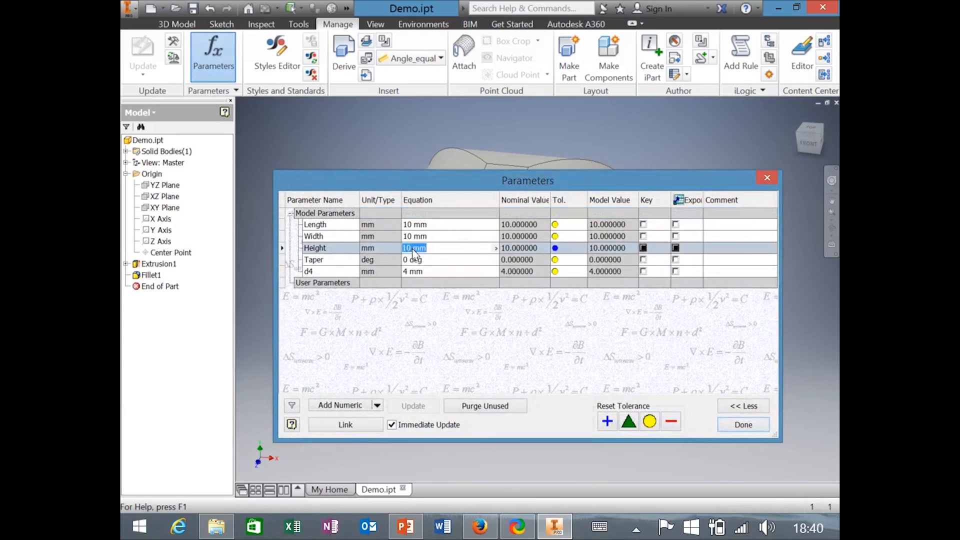
click(413, 248)
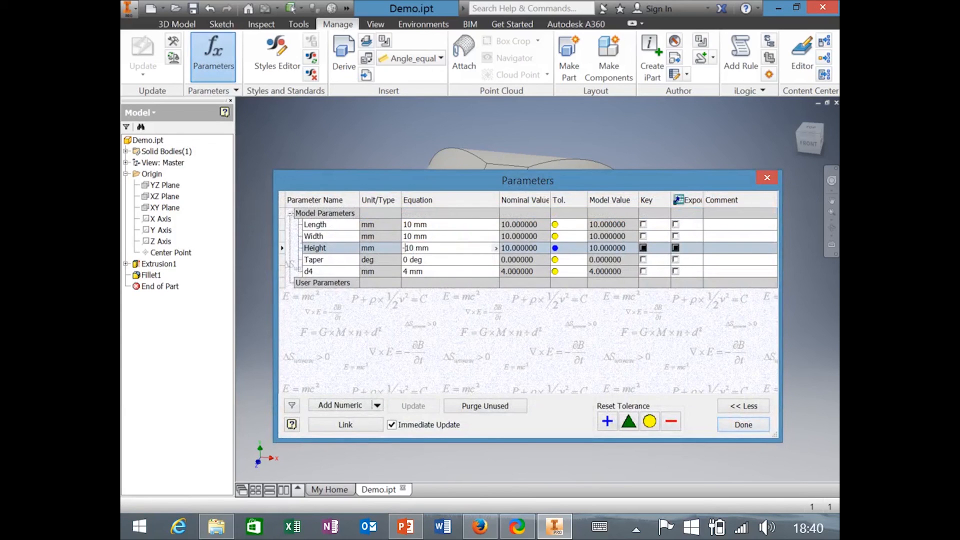
text(-)
key(Return)
click(736, 428)
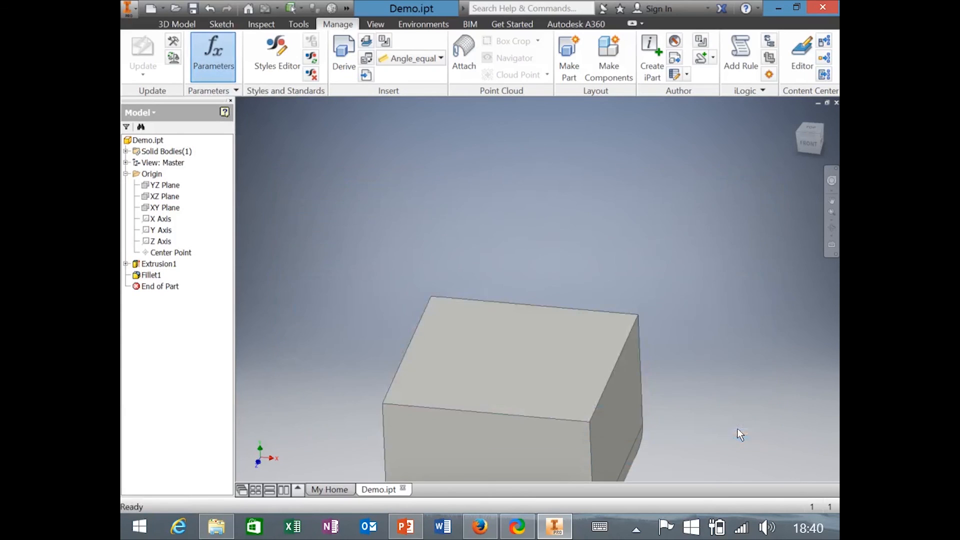
shift+middle_drag(646, 376, 619, 340)
scroll(619, 337, down, 3)
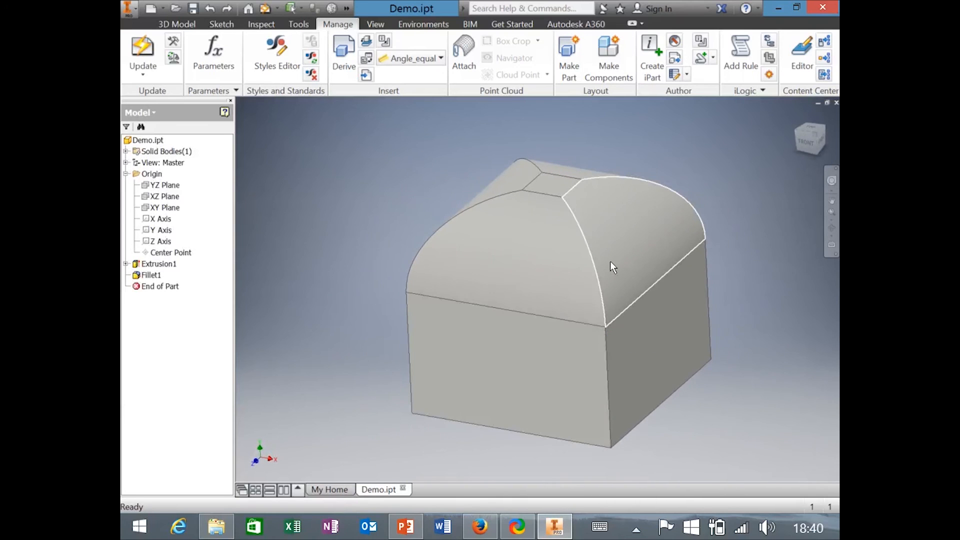
mouse_move(610, 261)
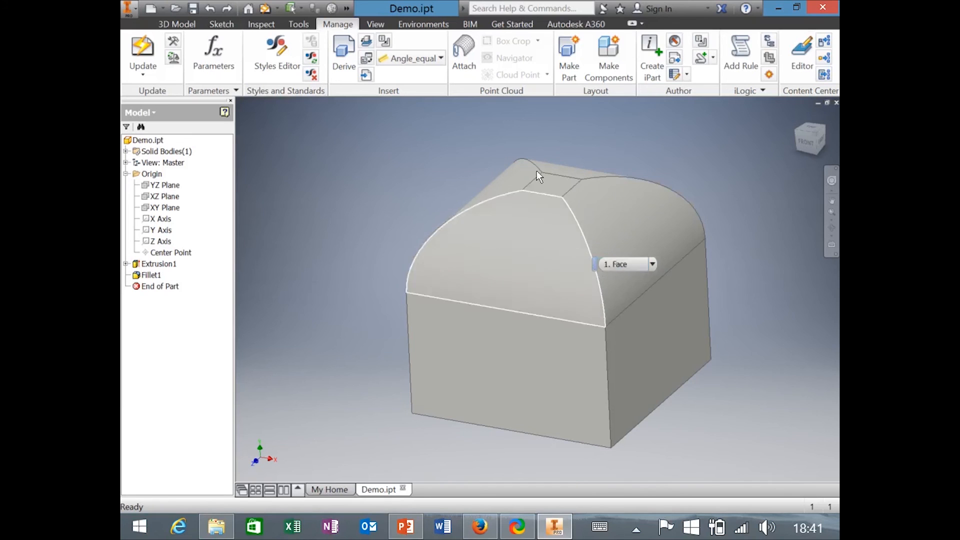
Create Sketch2 on the small square top face, project its square outline, and finish the sketch.
click(552, 190)
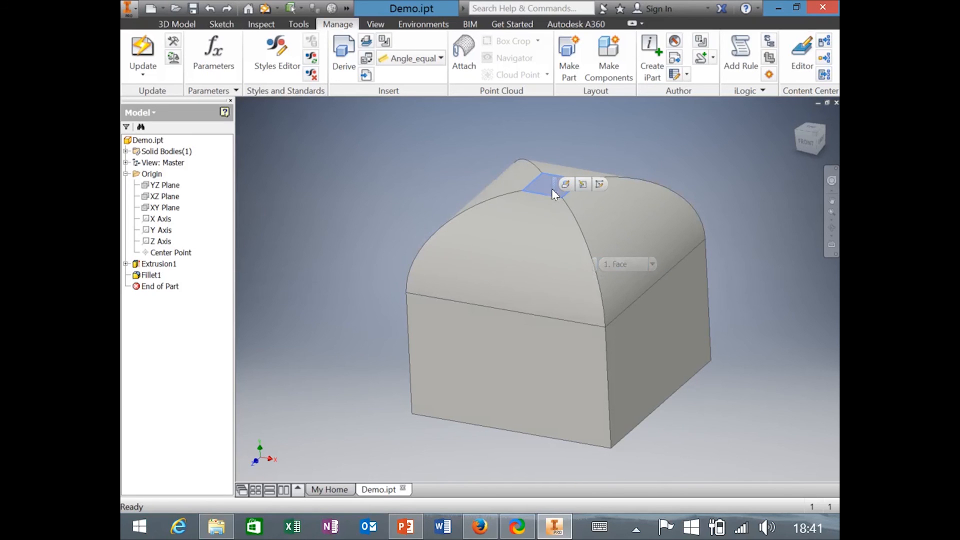
click(599, 187)
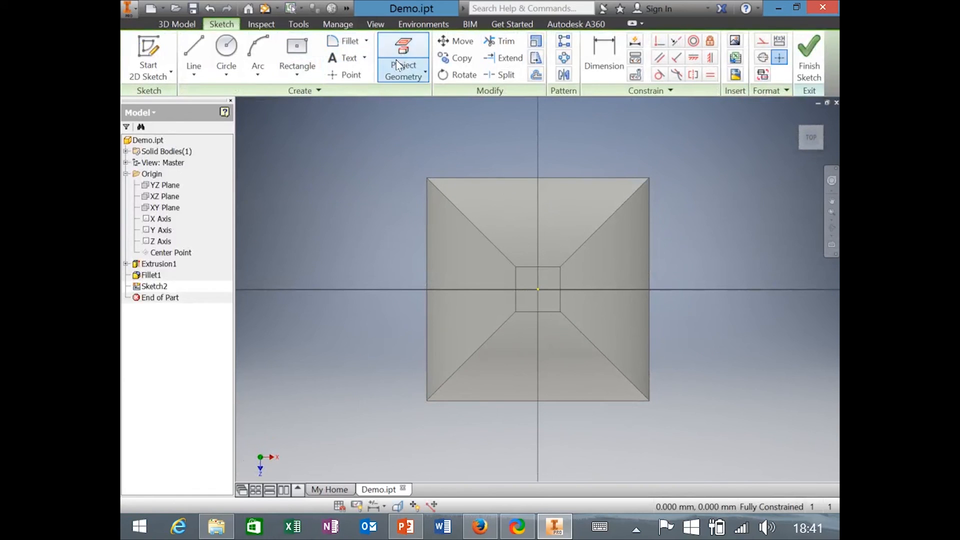
click(404, 50)
mouse_move(475, 231)
shift+middle_down()
mouse_move(534, 279)
mouse_move(539, 269)
shift+middle_up()
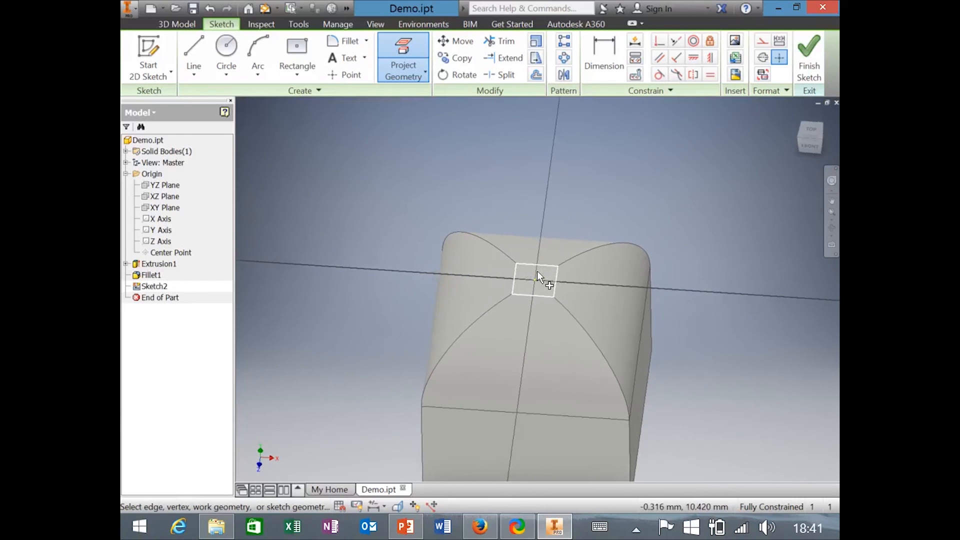
click(525, 271)
shift+middle_drag(608, 286, 544, 256)
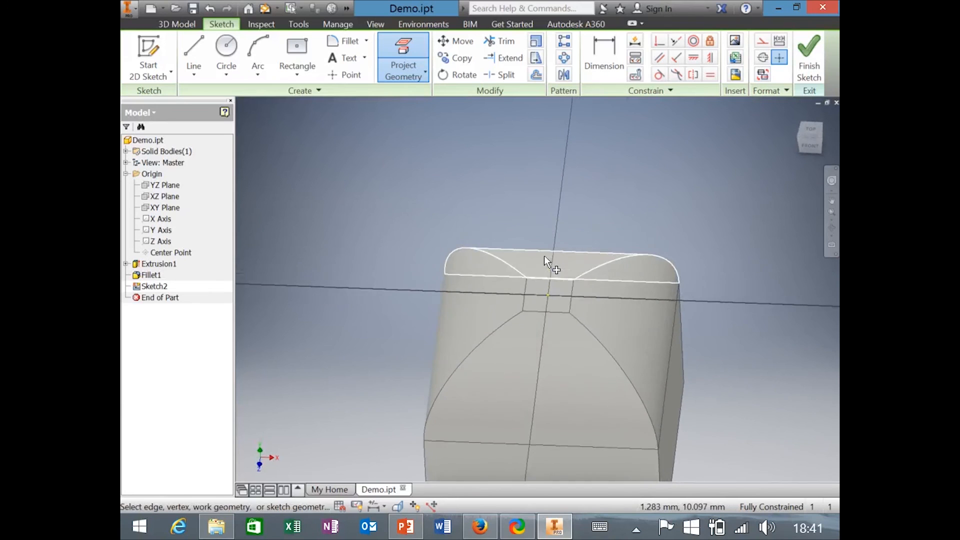
click(560, 287)
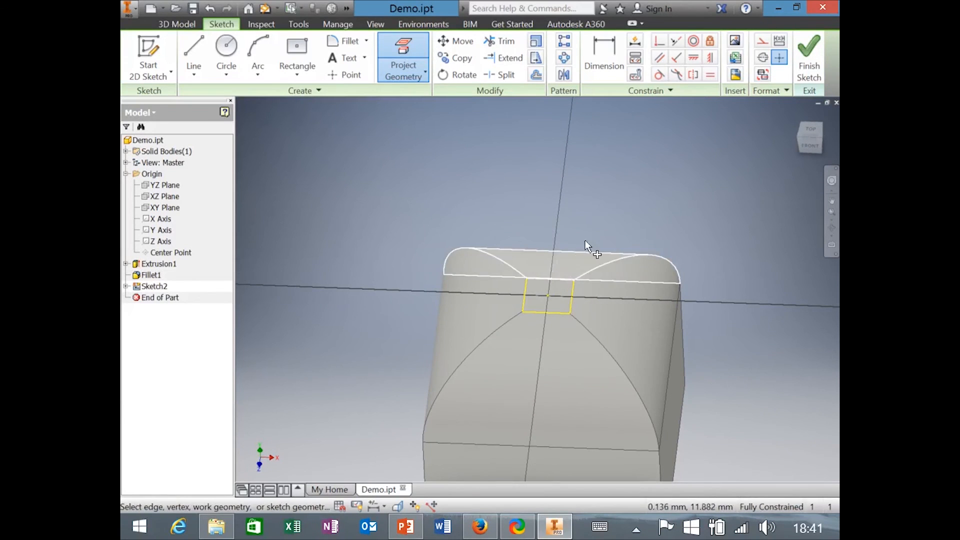
key(Escape)
click(820, 55)
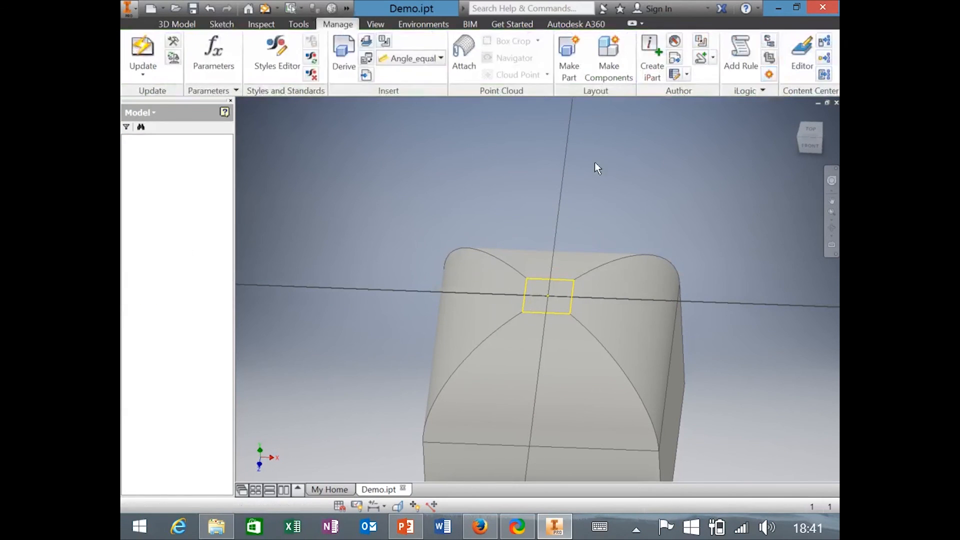
Rebuild the part and change the Height parameter back to 10 mm.
click(135, 53)
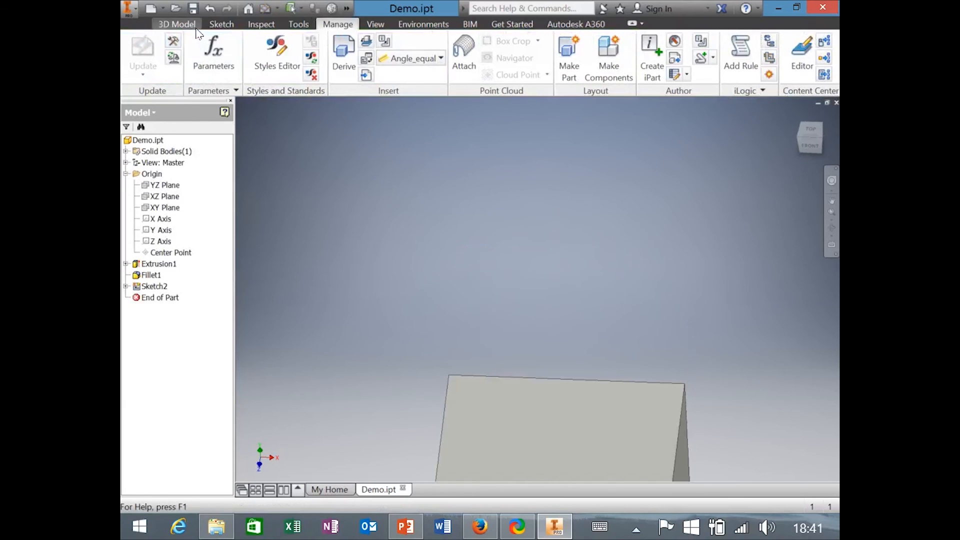
click(213, 55)
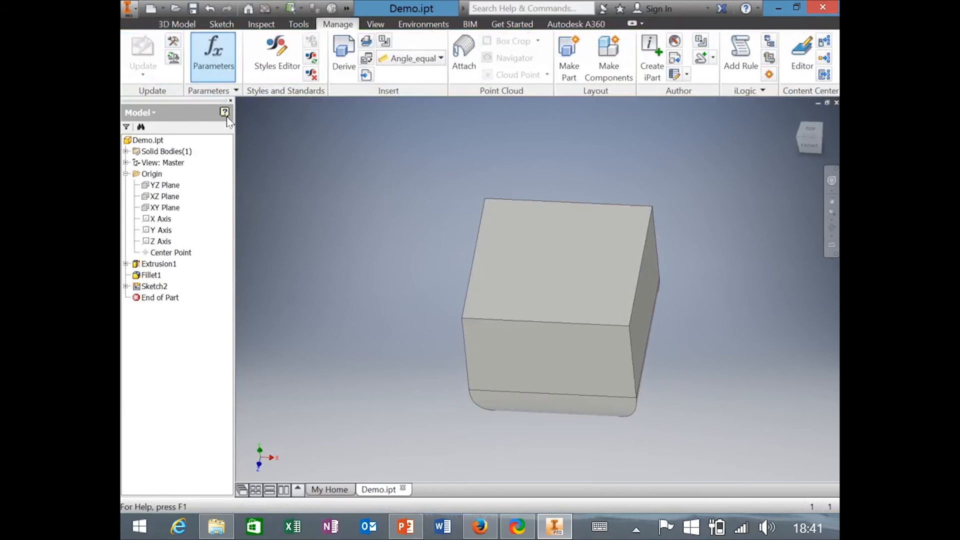
click(407, 248)
click(405, 247)
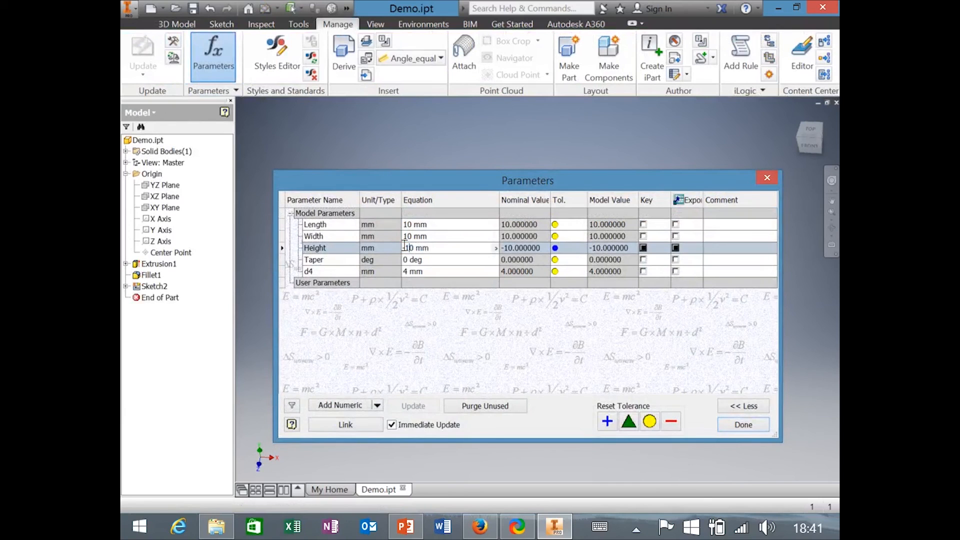
key(BackSpace)
key(Return)
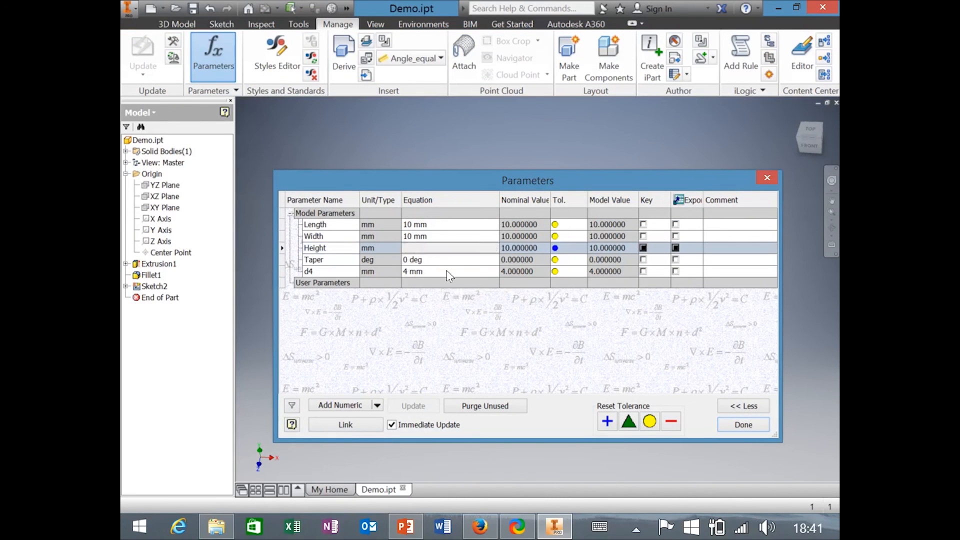
click(744, 425)
Extrude the Sketch2 square 10 mm upward as Extrusion2.
scroll(494, 153, up, 5)
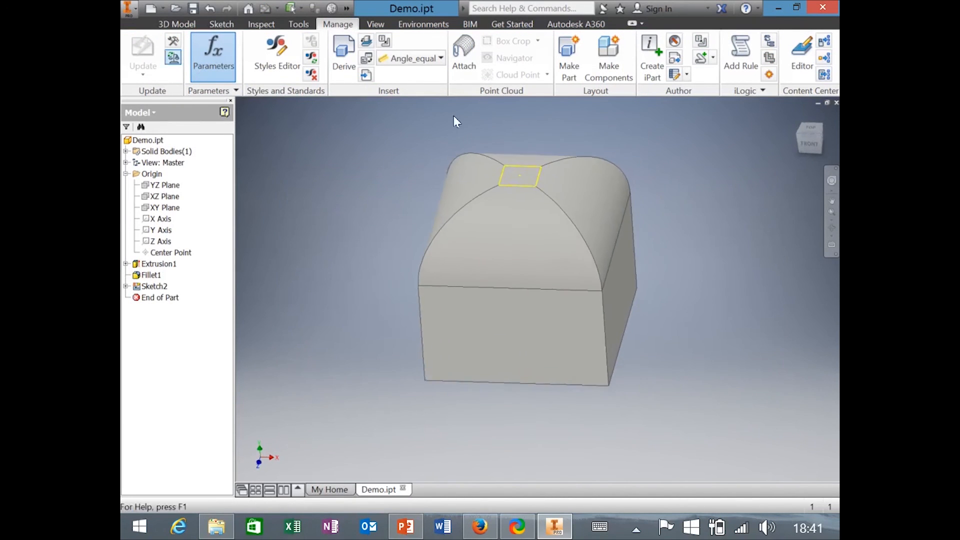
click(188, 27)
click(196, 50)
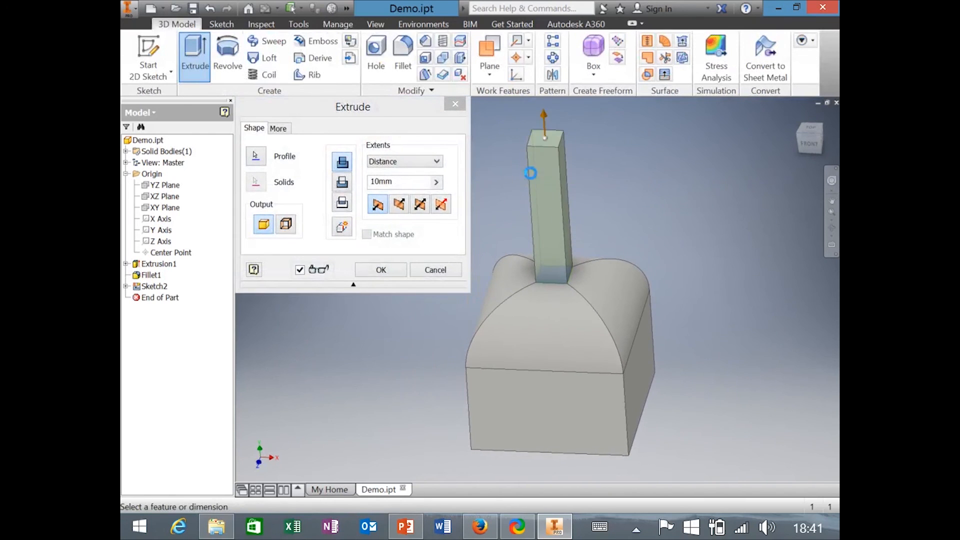
click(532, 175)
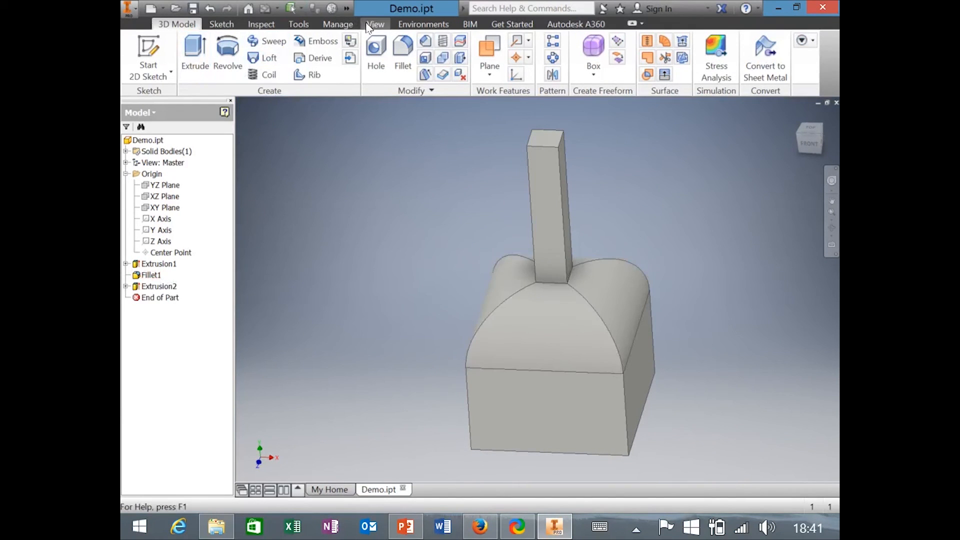
click(338, 24)
click(214, 56)
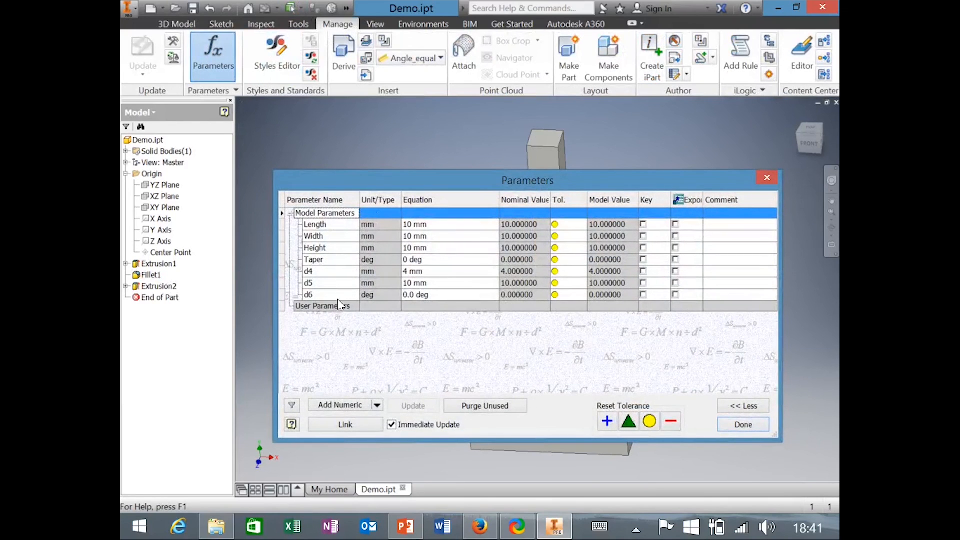
Set Fillet1's radius parameter d4 to 20 mm, apply it, and view the result from above.
click(425, 270)
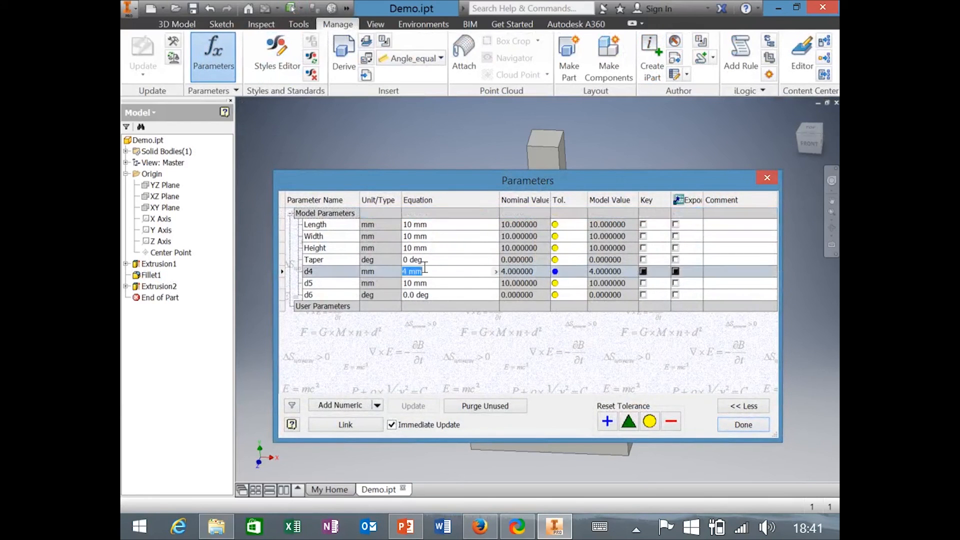
click(404, 271)
key(Return)
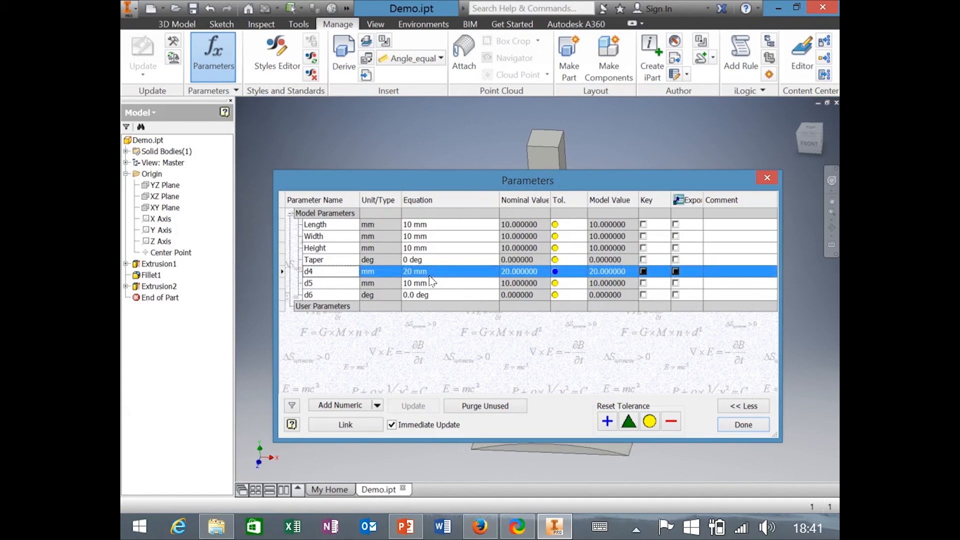
click(742, 426)
shift+middle_drag(556, 212, 508, 267)
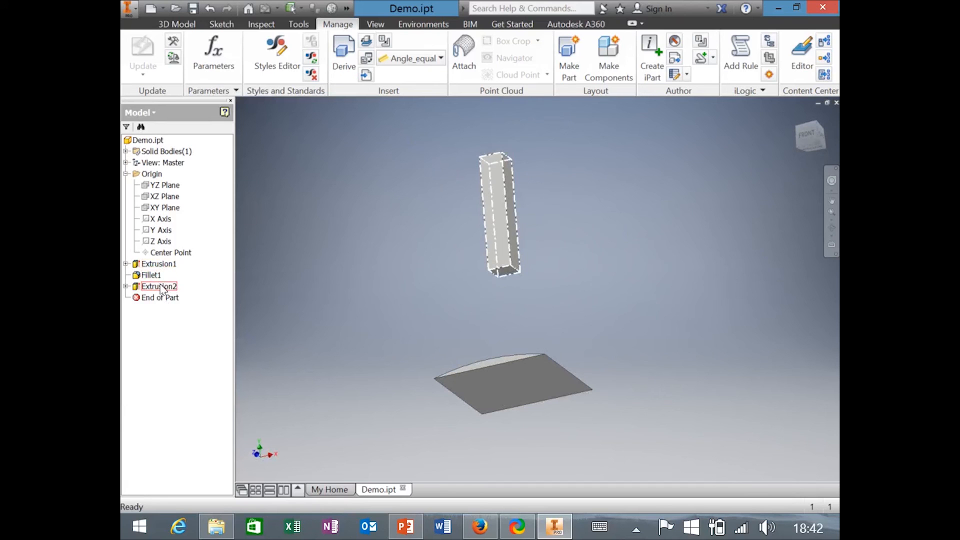
Open Extrusion2's Extrude settings and close them unchanged.
click(127, 286)
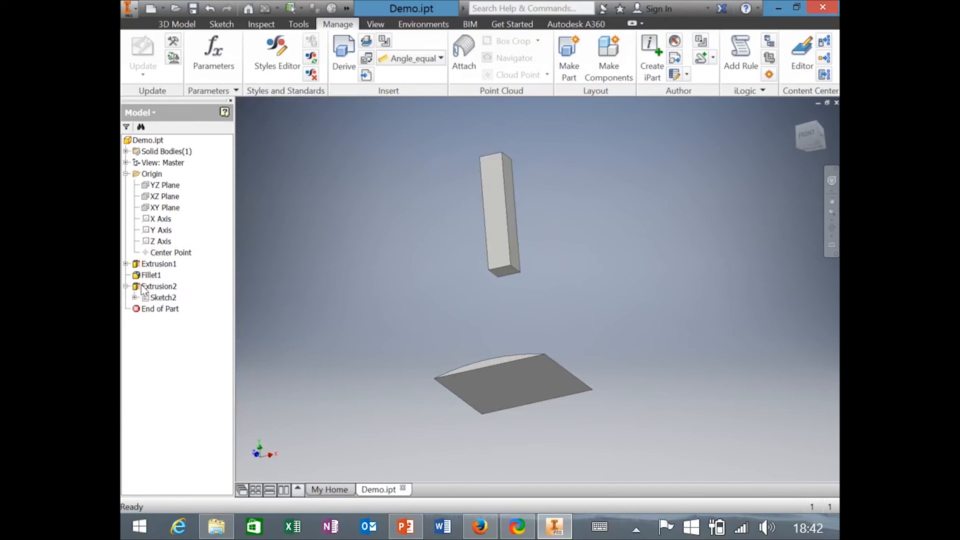
double_click(148, 286)
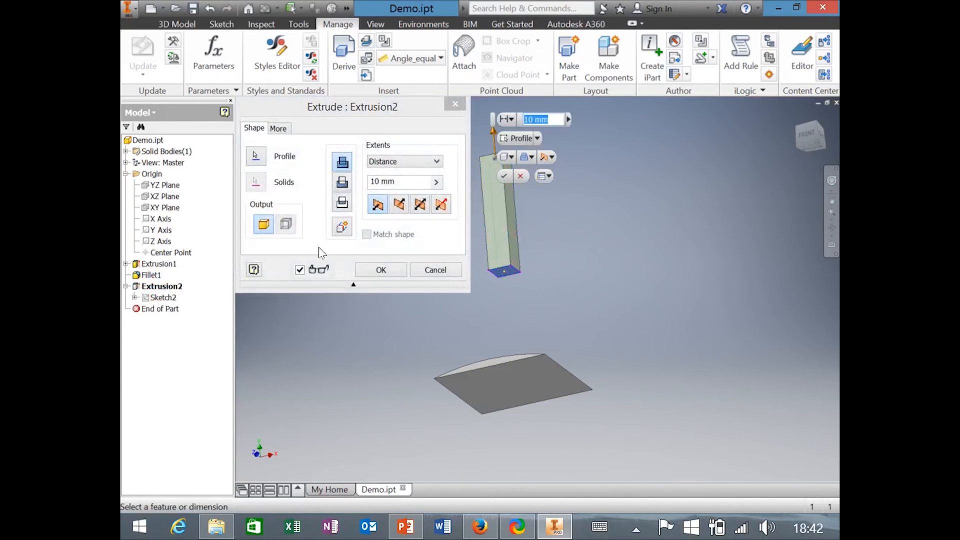
click(381, 271)
Edit Sketch2, update the part, and open Parameters now listing d5 and d6.
double_click(162, 298)
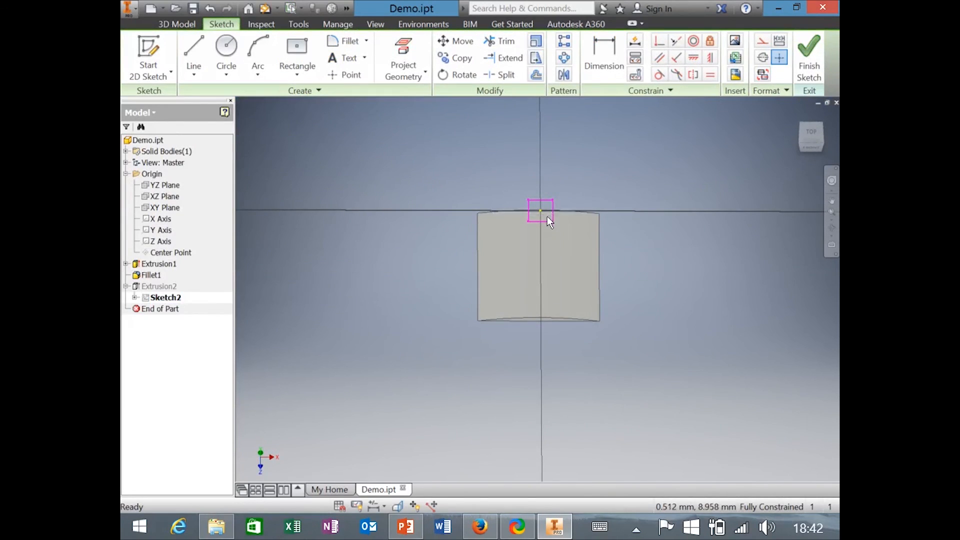
scroll(548, 207, up, 5)
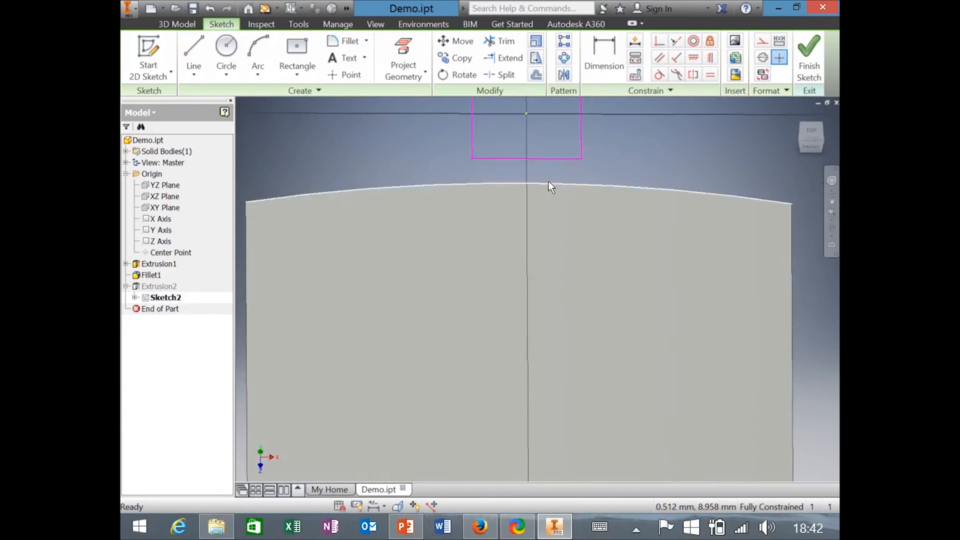
mouse_move(551, 179)
shift+middle_down()
mouse_move(562, 215)
mouse_move(560, 189)
mouse_move(586, 187)
mouse_move(610, 205)
mouse_move(578, 175)
shift+middle_up()
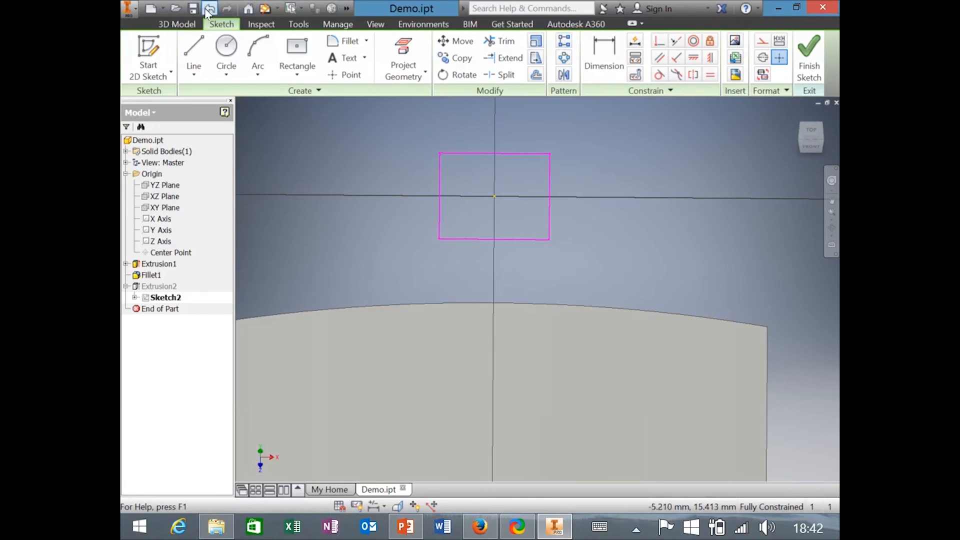
click(266, 9)
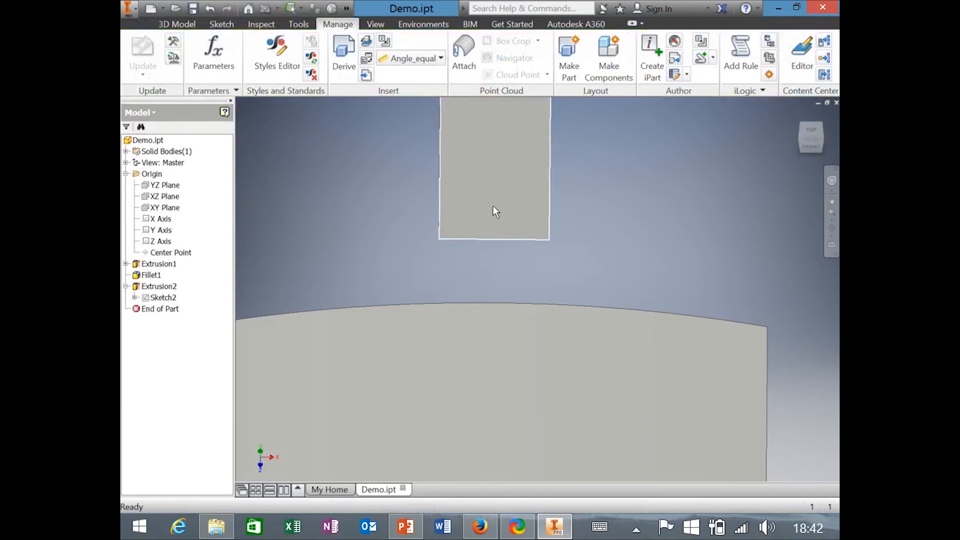
scroll(495, 200, down, 6)
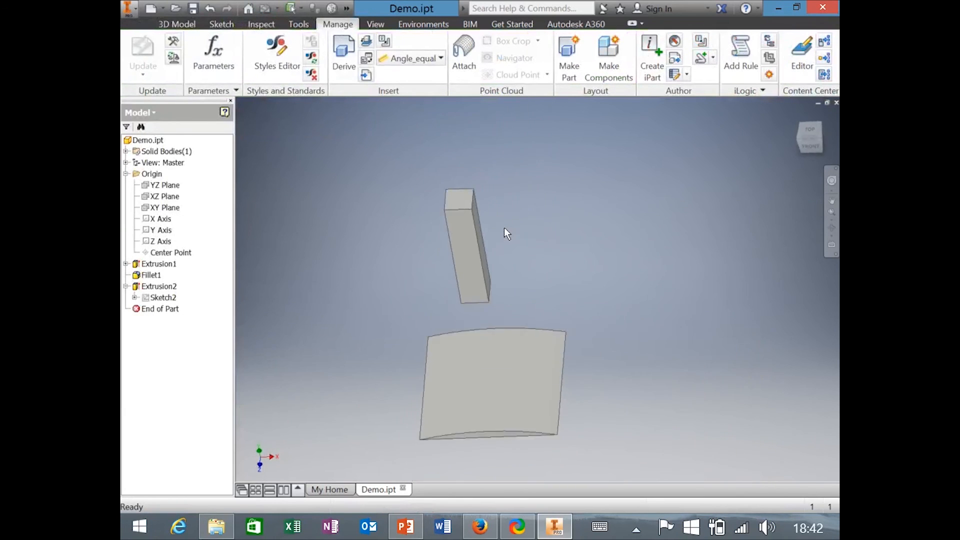
scroll(504, 226, up, 2)
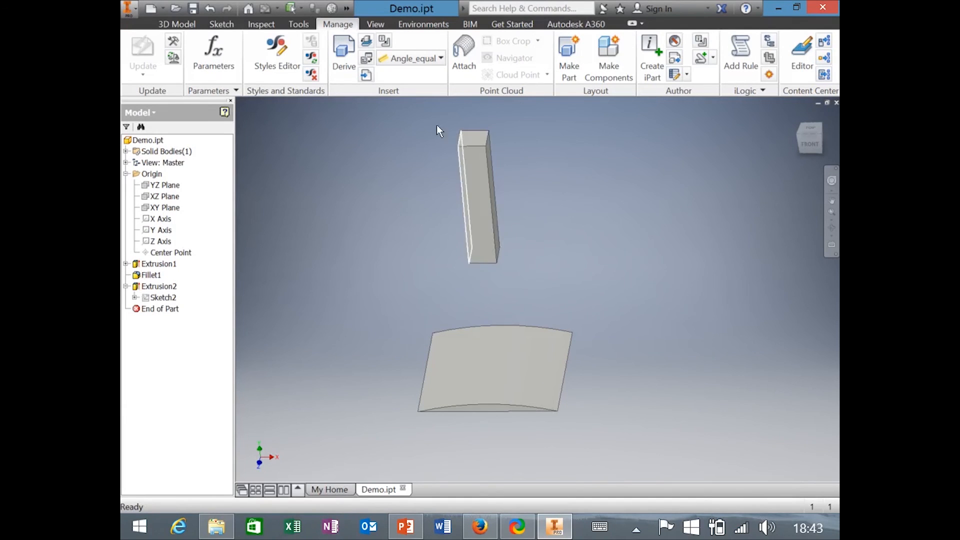
click(224, 55)
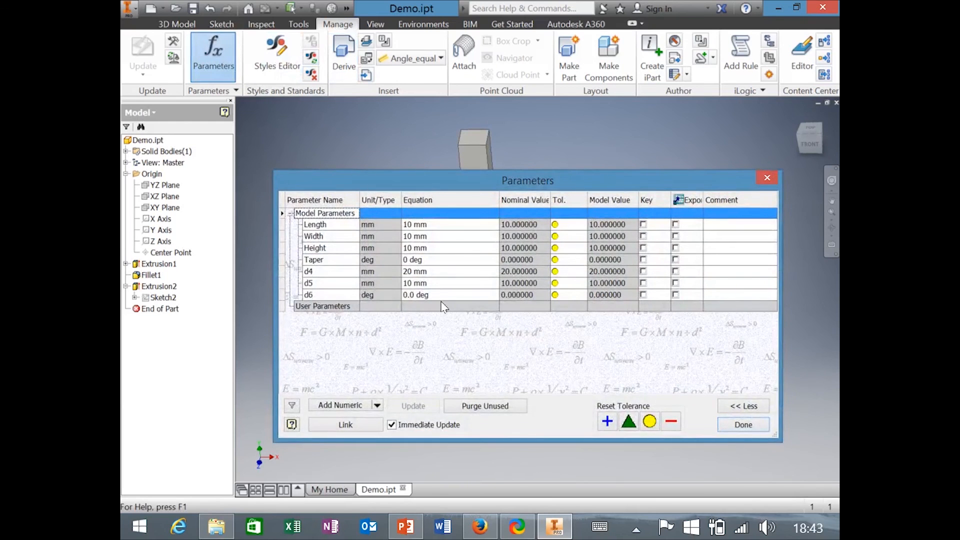
Change d4 to 4 mm and apply it, restoring the rounded block.
click(413, 271)
text(4 mm)
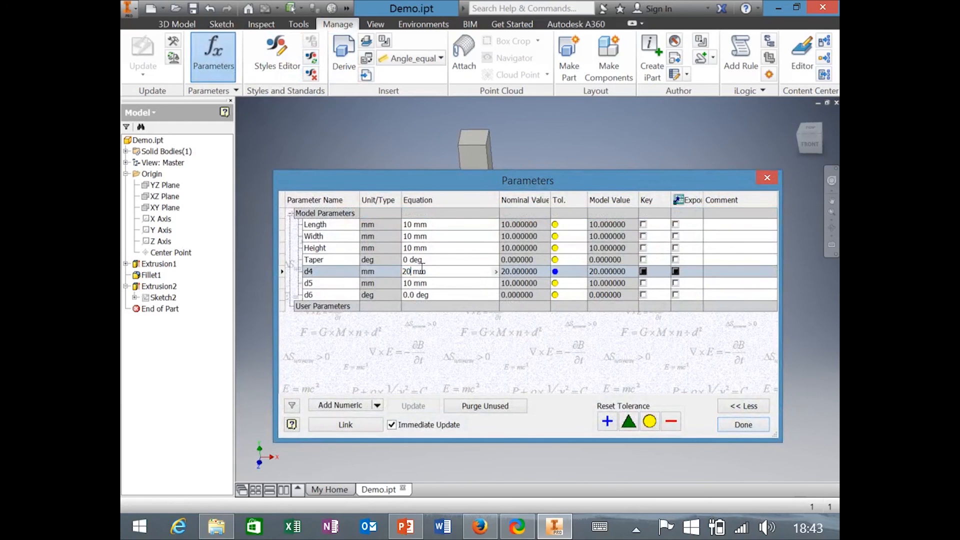
key(Return)
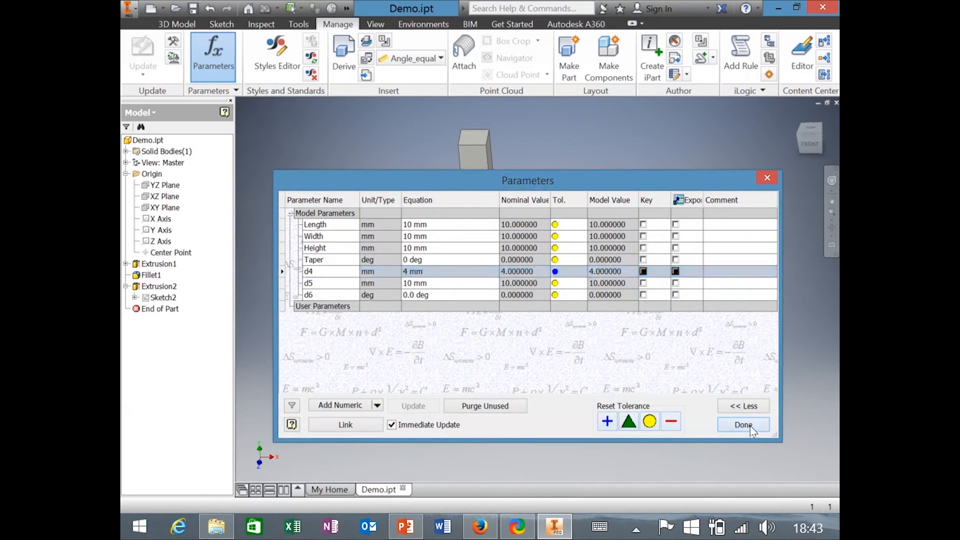
click(743, 424)
Reopen Sketch2 for editing and tilt the view to see it.
double_click(161, 298)
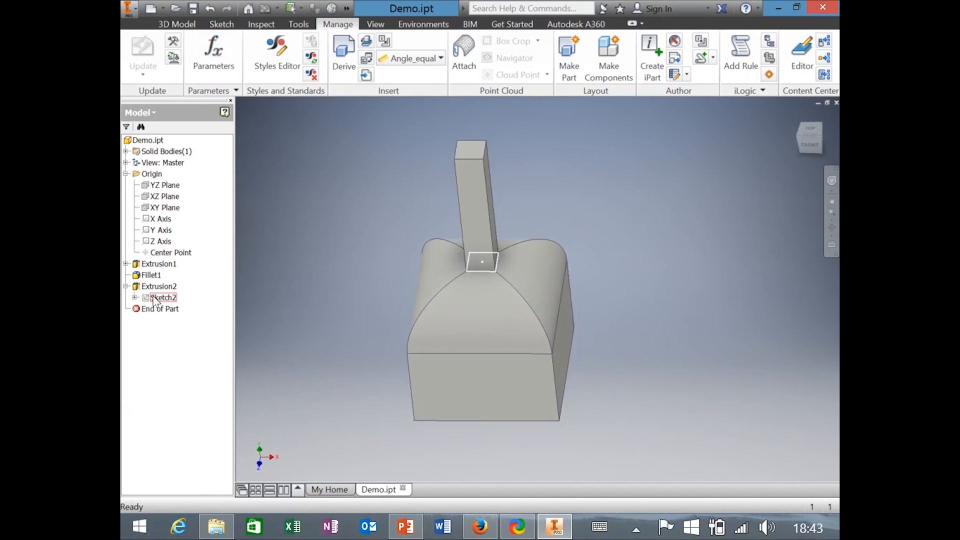
shift+middle_drag(545, 294, 651, 166)
scroll(536, 310, down, 3)
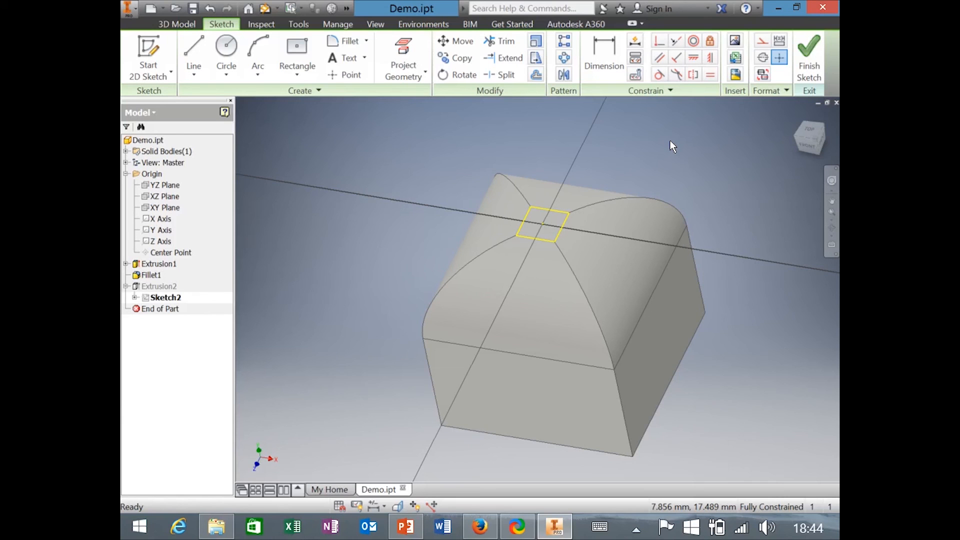
Undo and redo the last sketch change, finish Sketch2, and return to the home view.
key(ctrl+z)
key(ctrl+z)
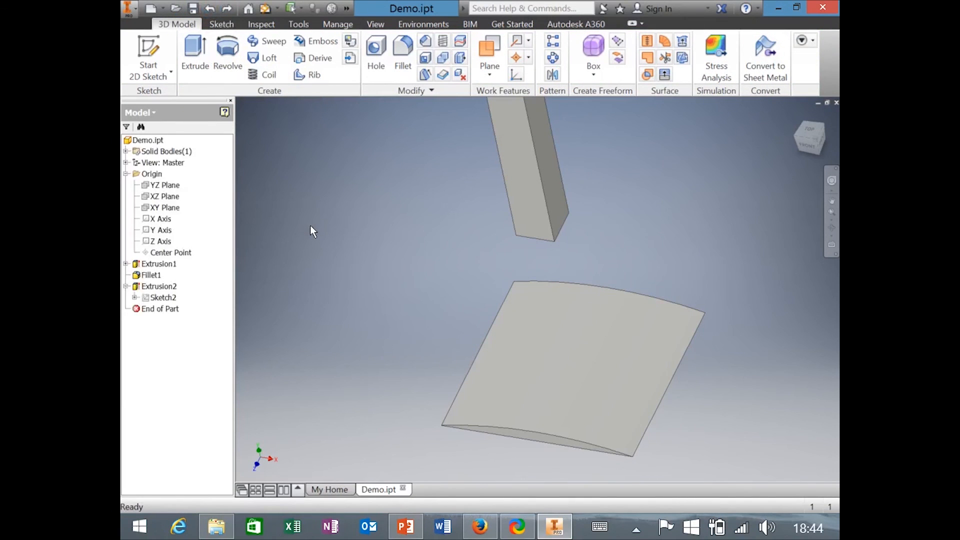
key(ctrl+y)
key(ctrl+y)
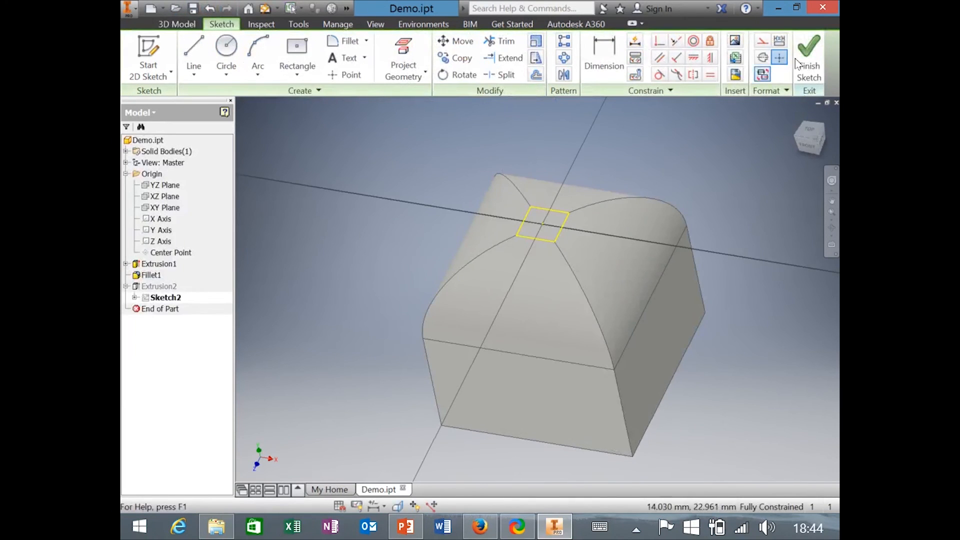
click(813, 50)
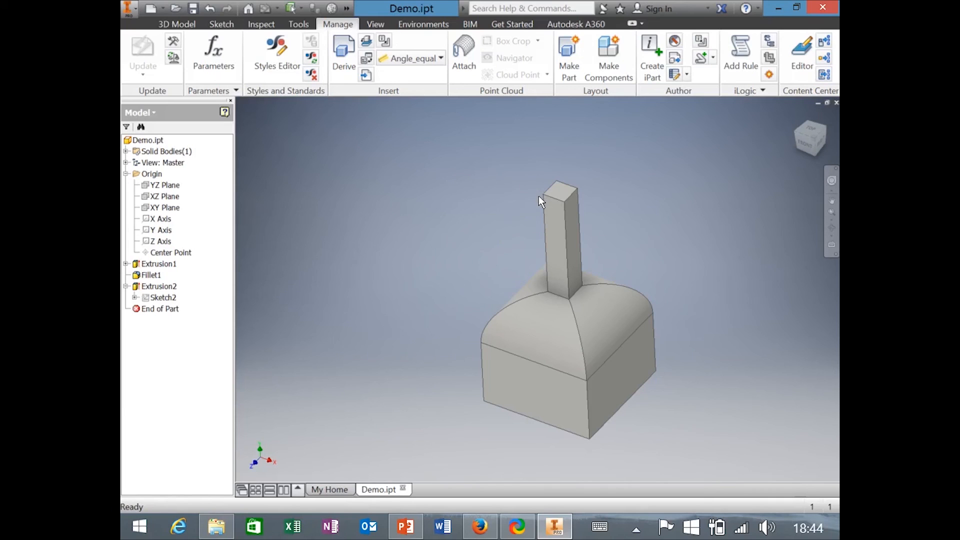
key(F6)
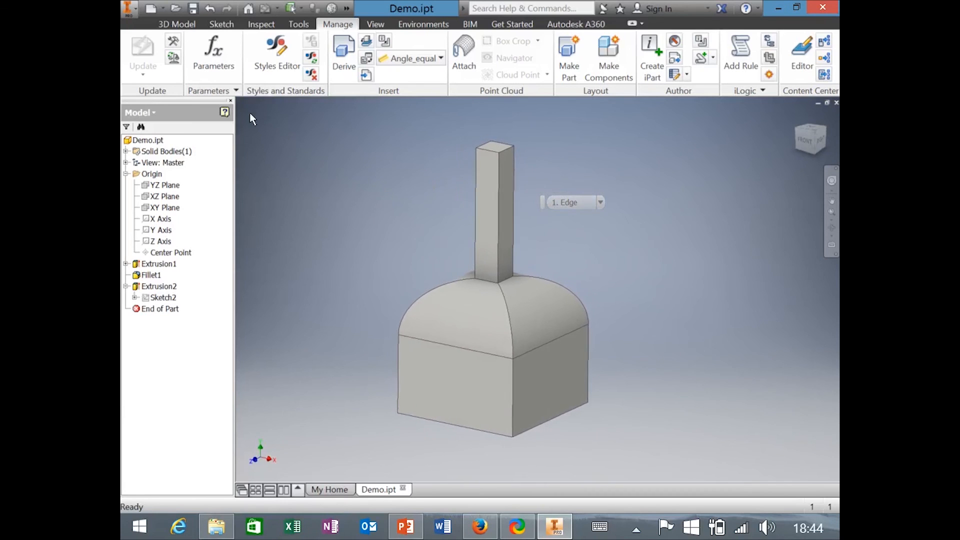
Open Carabiner2.ipt from the application menu's Open dialog.
click(129, 11)
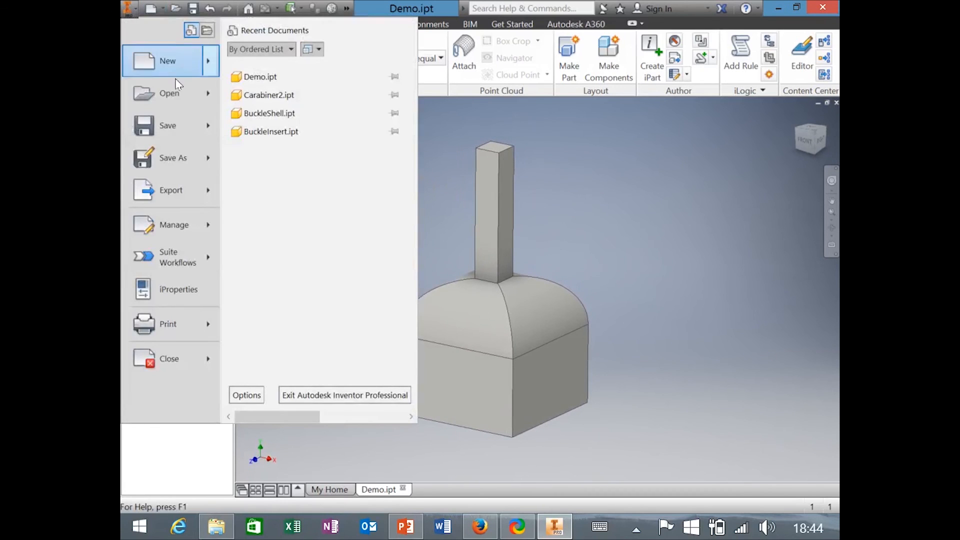
click(170, 94)
click(480, 242)
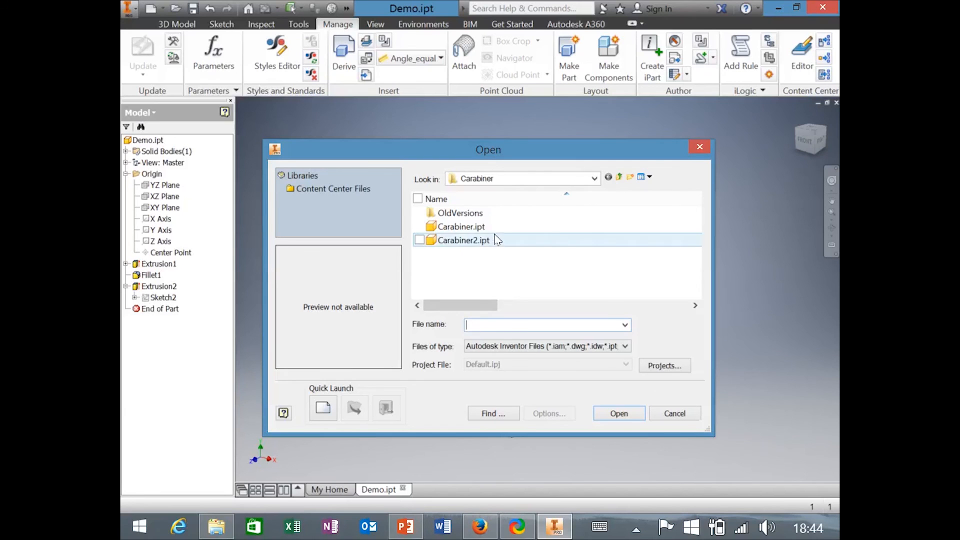
click(632, 417)
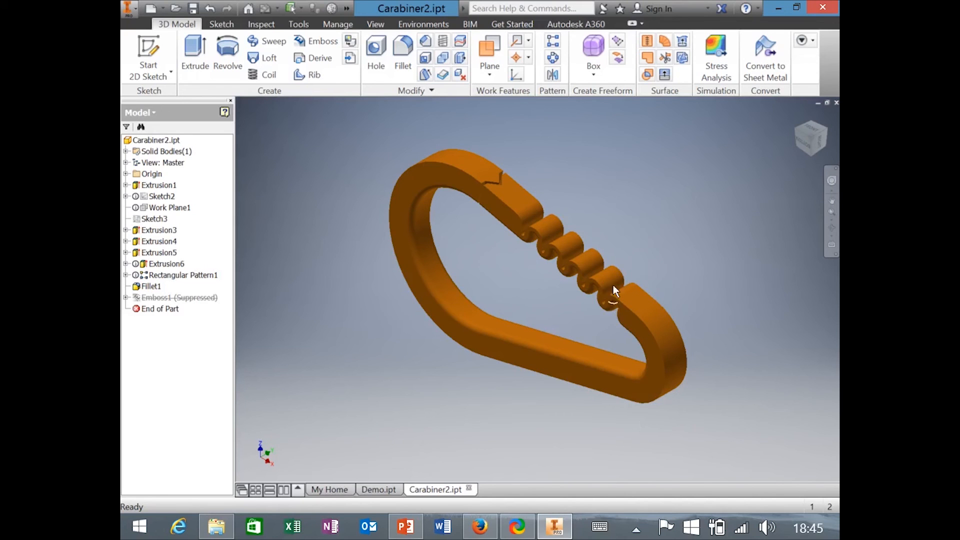
Orbit the carabiner to inspect the wavy gate cut, then open Sketch1 under Extrusion1.
shift+middle_drag(570, 255, 639, 284)
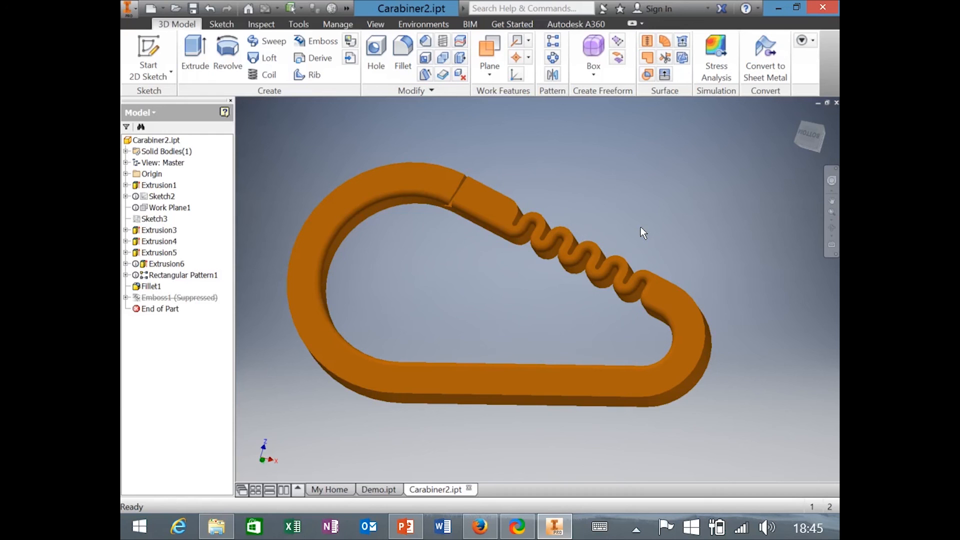
shift+middle_drag(388, 214, 386, 180)
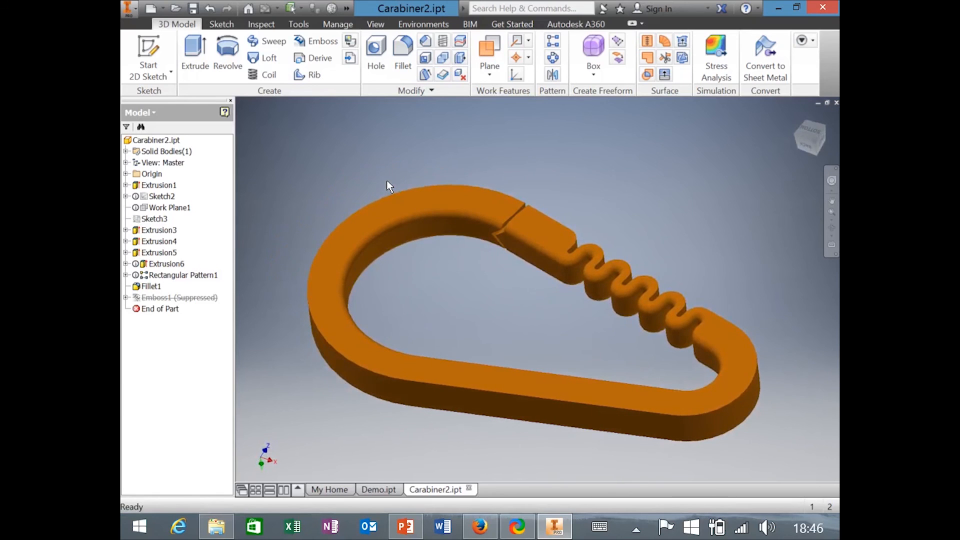
click(126, 186)
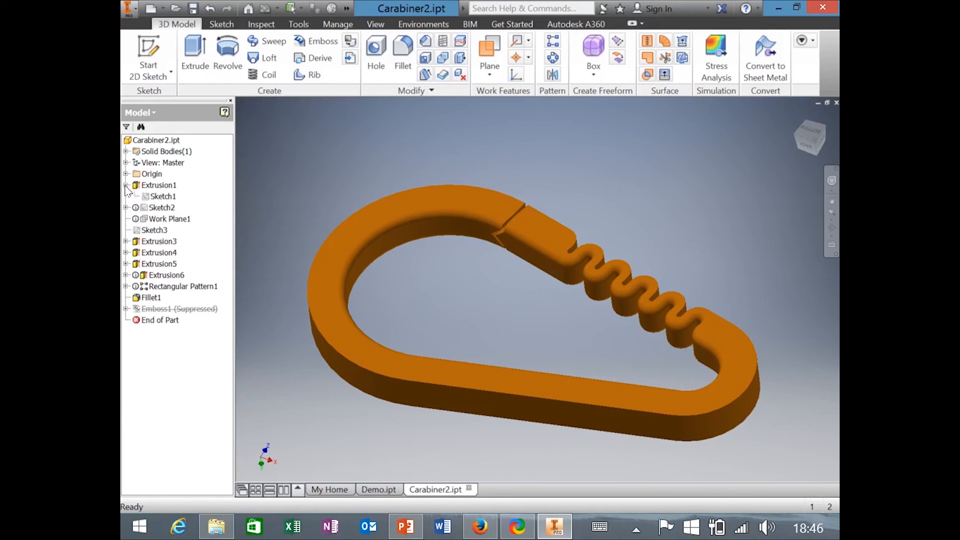
double_click(161, 196)
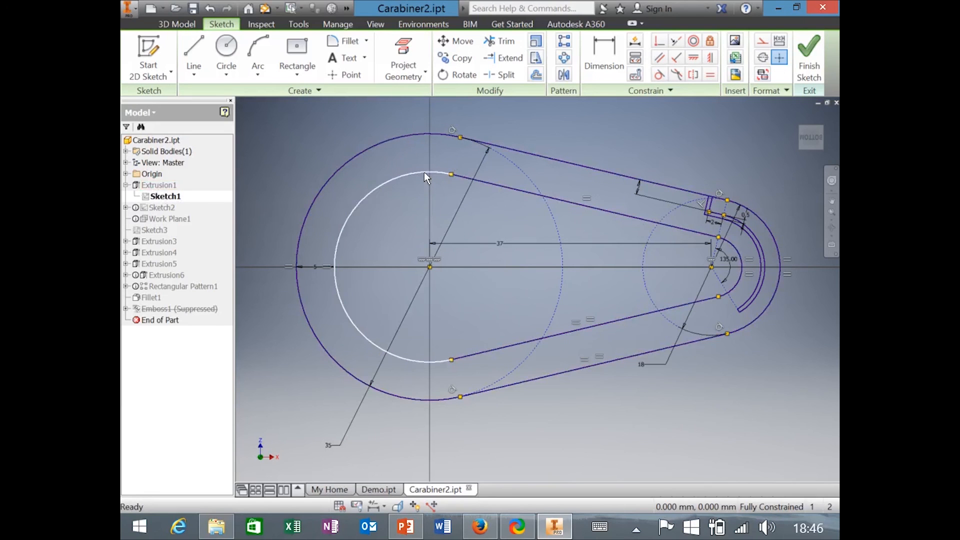
Draw a trial center-point arc in Sketch1 and undo it.
click(268, 75)
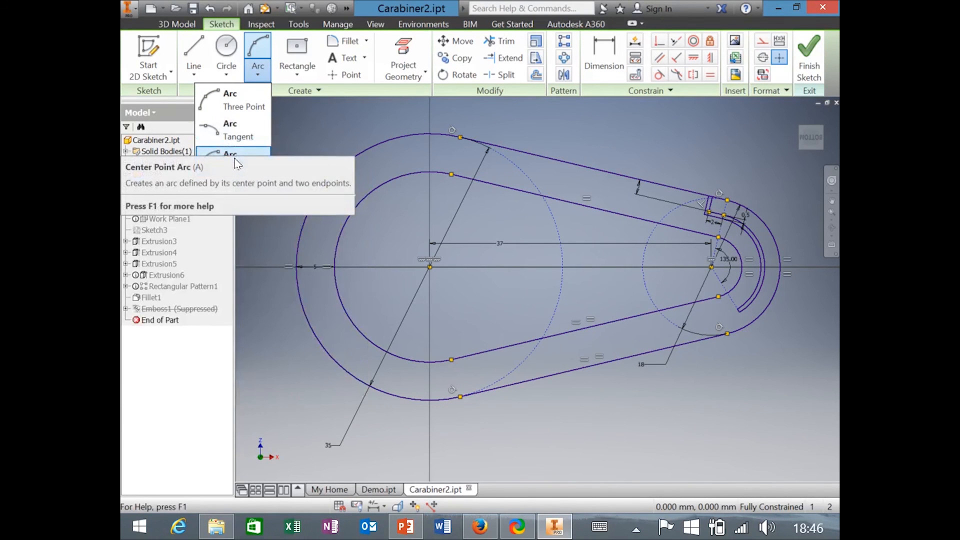
click(236, 158)
click(300, 160)
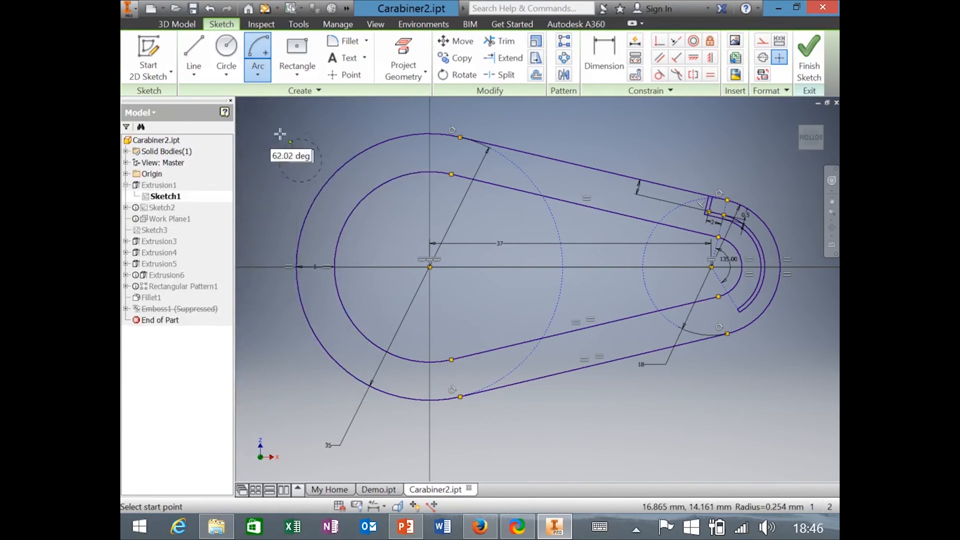
click(254, 153)
click(338, 133)
key(ctrl+z)
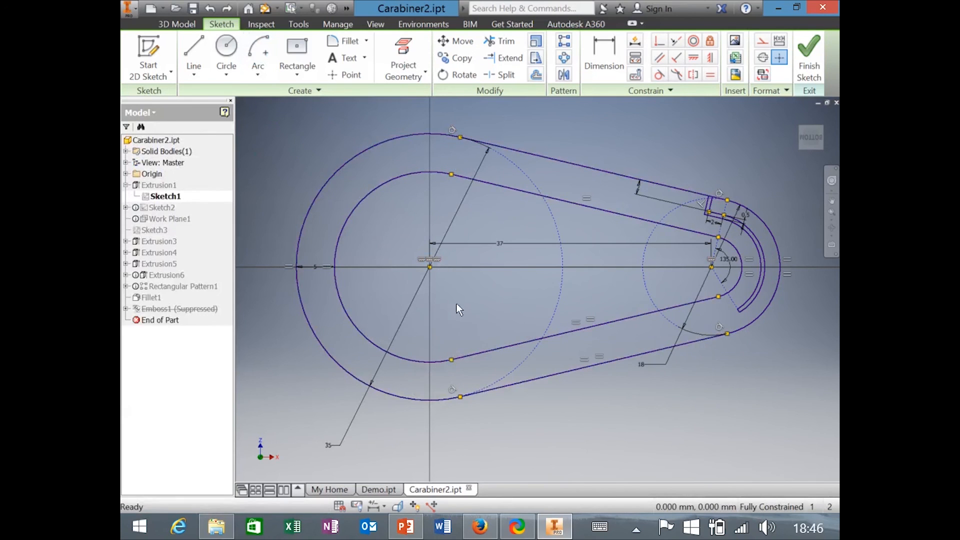
Select the inner arc, 5 dimension and 35 construction line, then measure a circle at 12.5 mm.
click(409, 358)
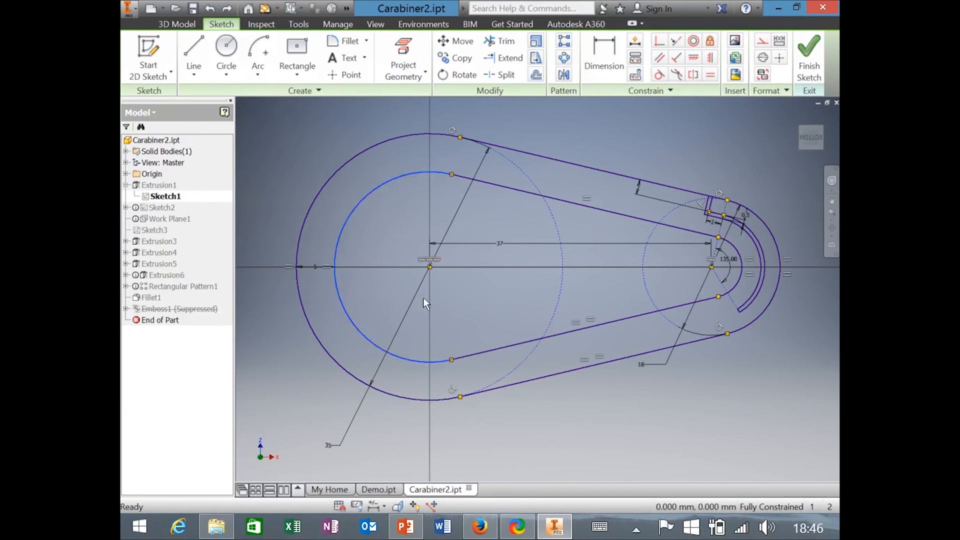
click(313, 267)
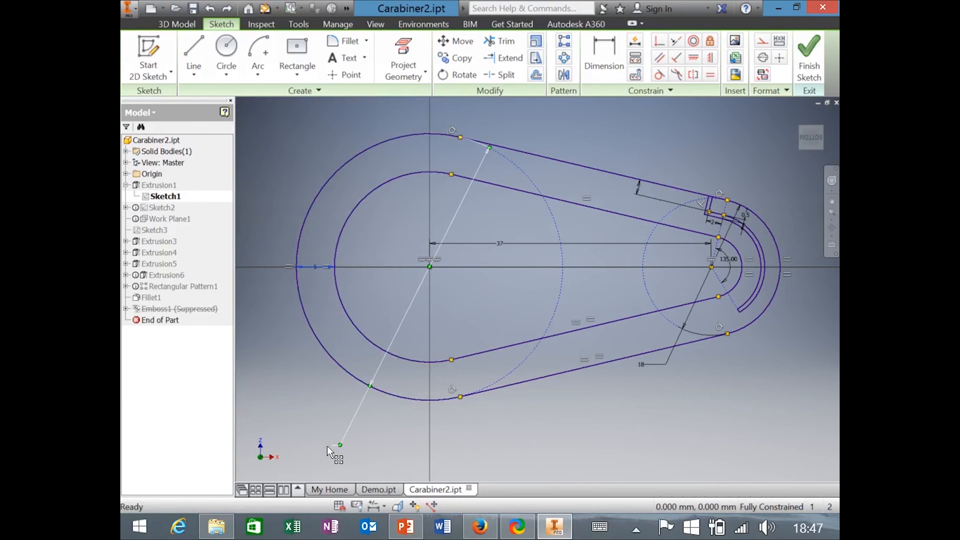
click(328, 446)
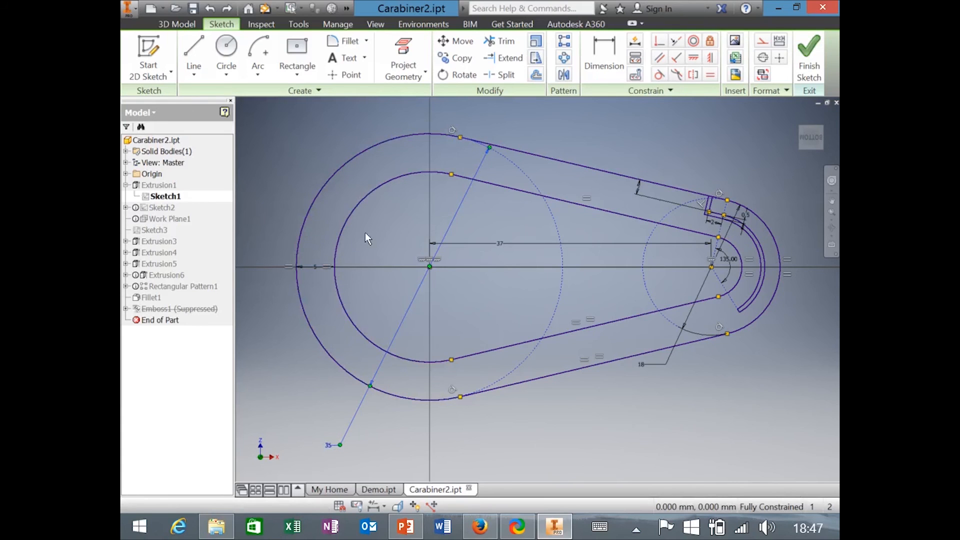
click(261, 24)
click(139, 52)
click(386, 181)
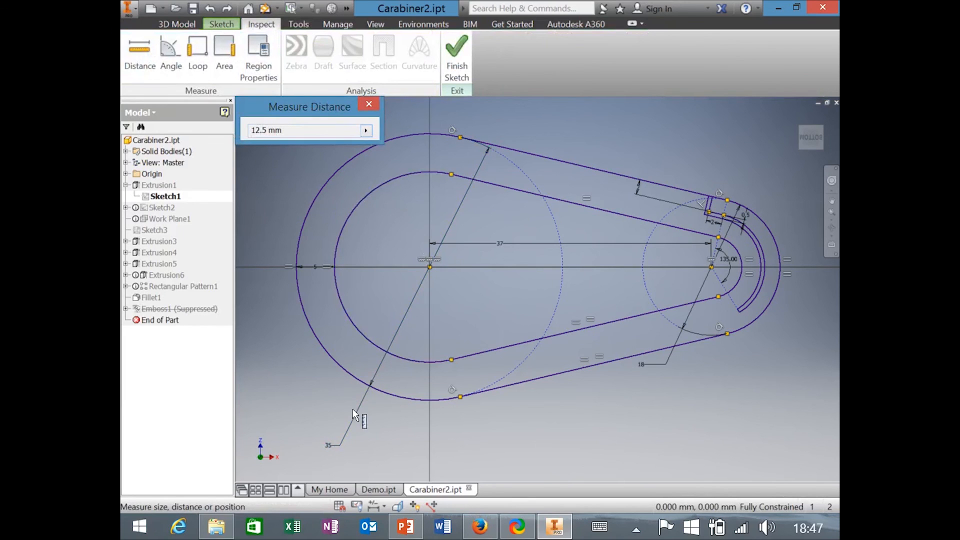
Measure the upper inner straight edge of Sketch1 as 36.01 mm, then return to the Sketch tools.
click(138, 53)
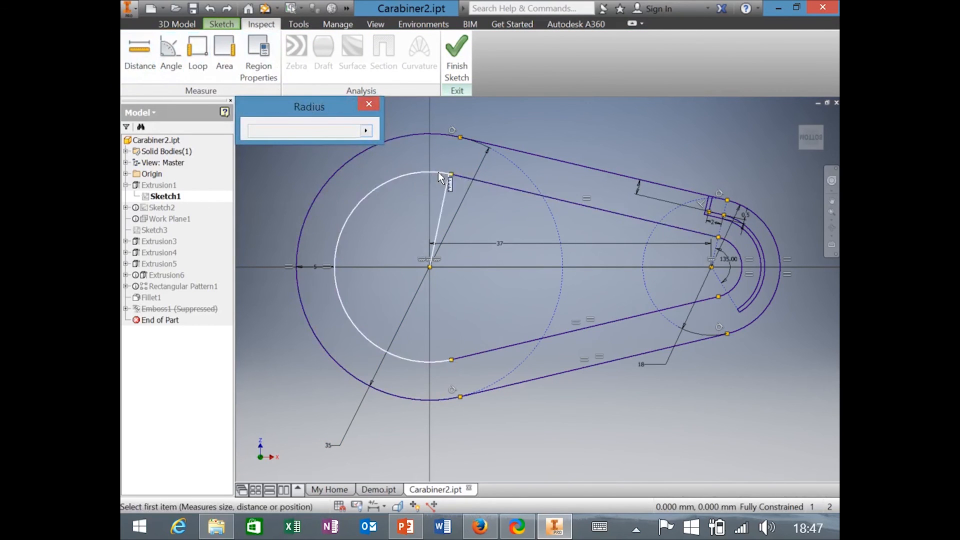
click(499, 183)
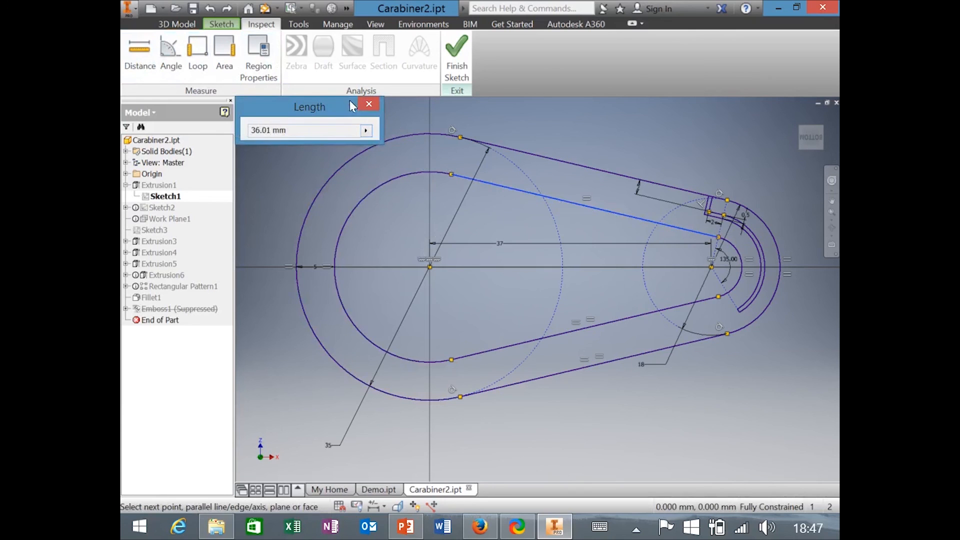
click(369, 104)
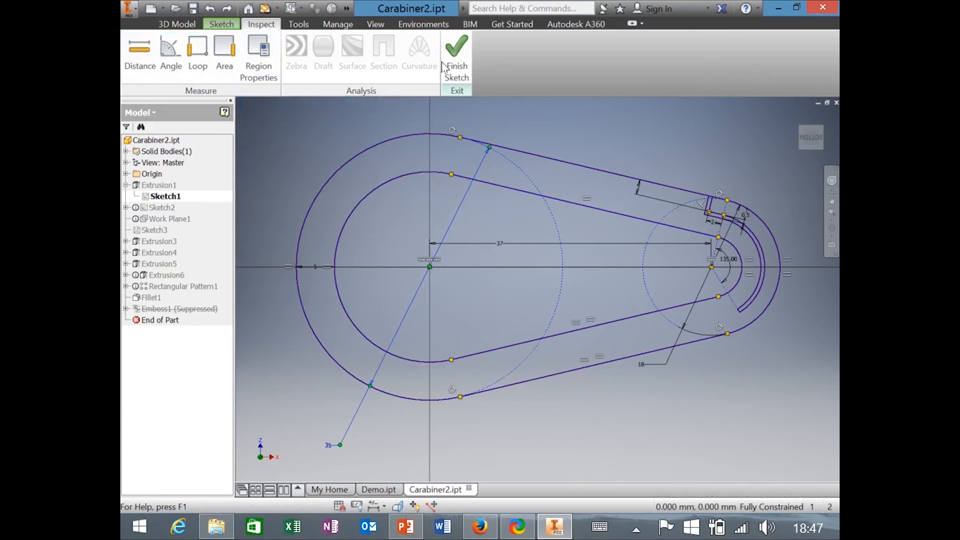
click(223, 23)
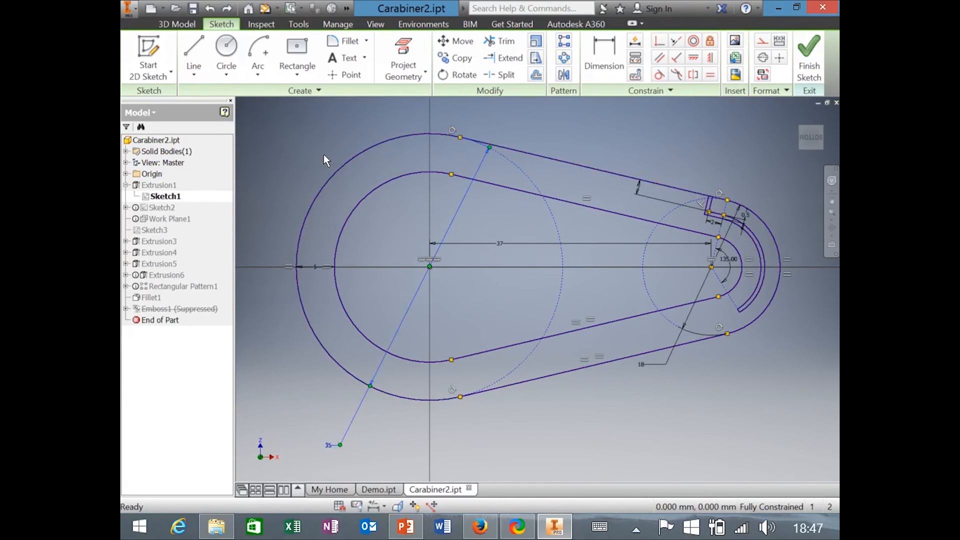
Draw a left and a right circle in free space above the carabiner profile.
middle_drag(530, 190, 534, 283)
key(c)
click(361, 153)
click(402, 126)
click(556, 167)
click(586, 141)
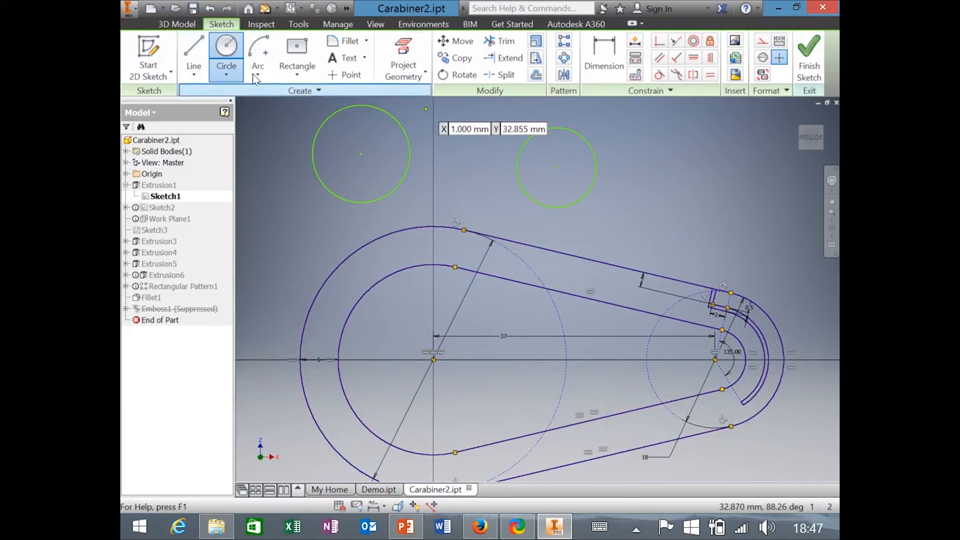
Connect the two circles with a straight line and test its attachment by dragging the left circle.
click(200, 58)
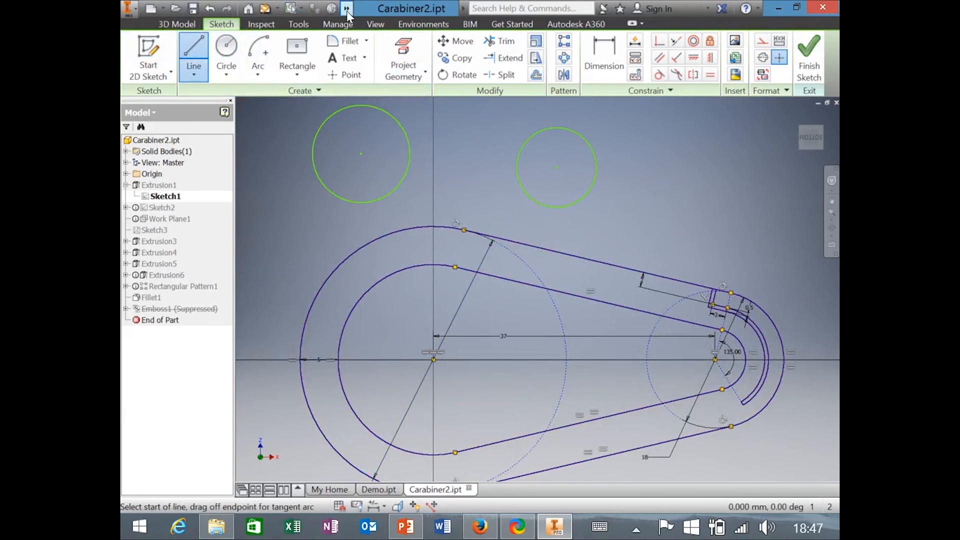
click(409, 120)
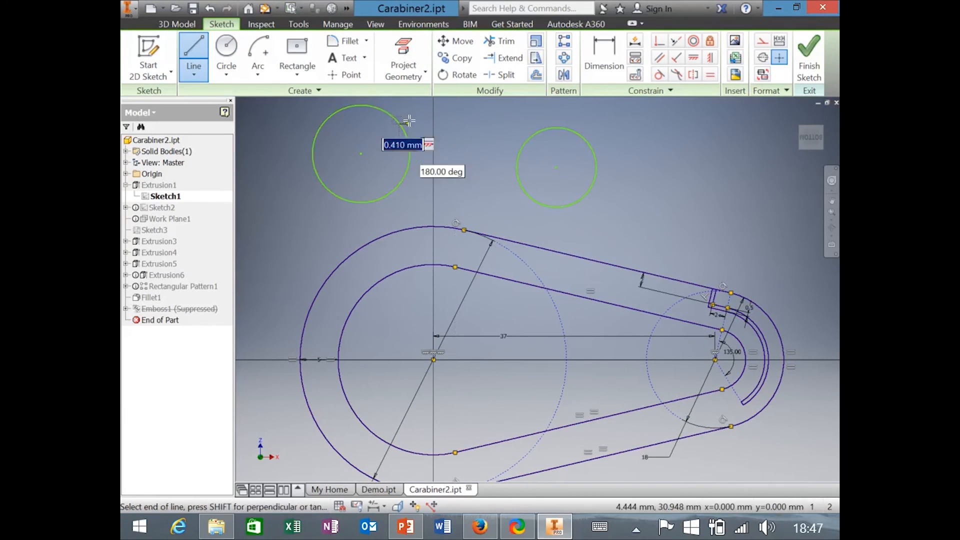
click(528, 140)
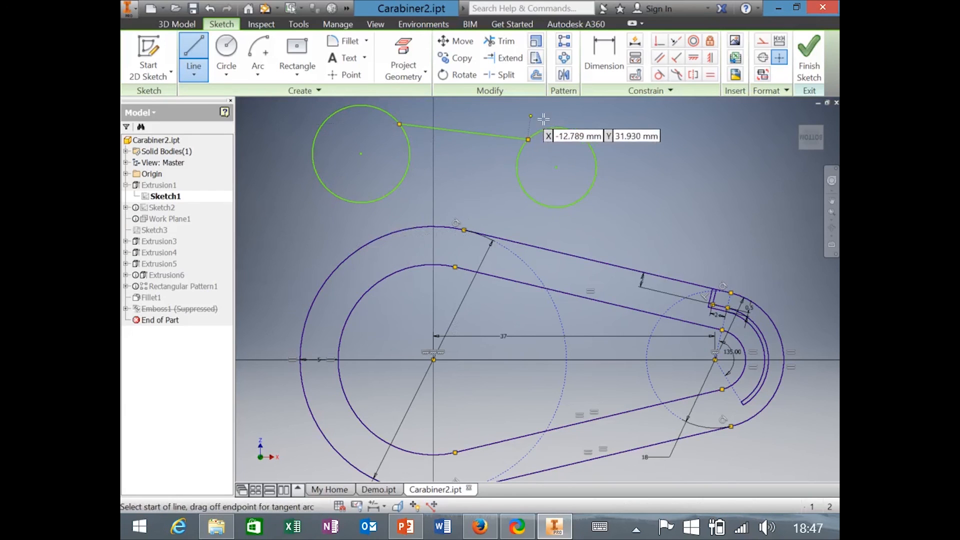
key(Escape)
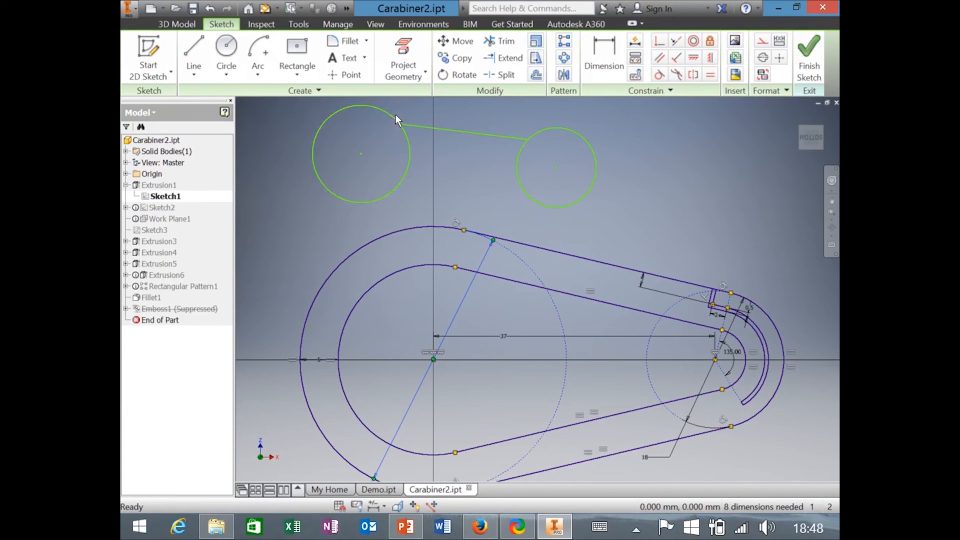
mouse_move(393, 115)
mouse_down()
mouse_move(416, 111)
mouse_move(386, 136)
mouse_move(394, 131)
mouse_up()
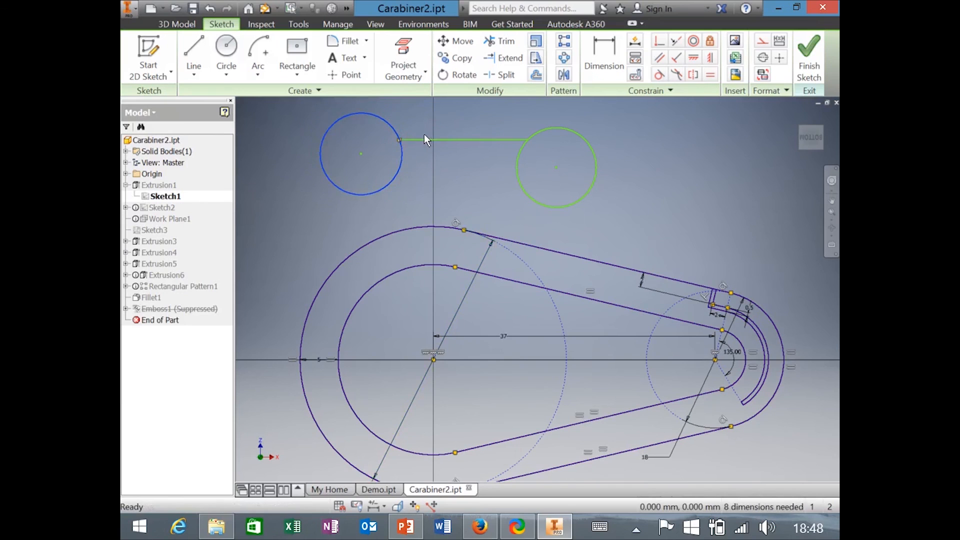
Show all sketch constraints and bring up options for the line-end constraint.
right_click(411, 129)
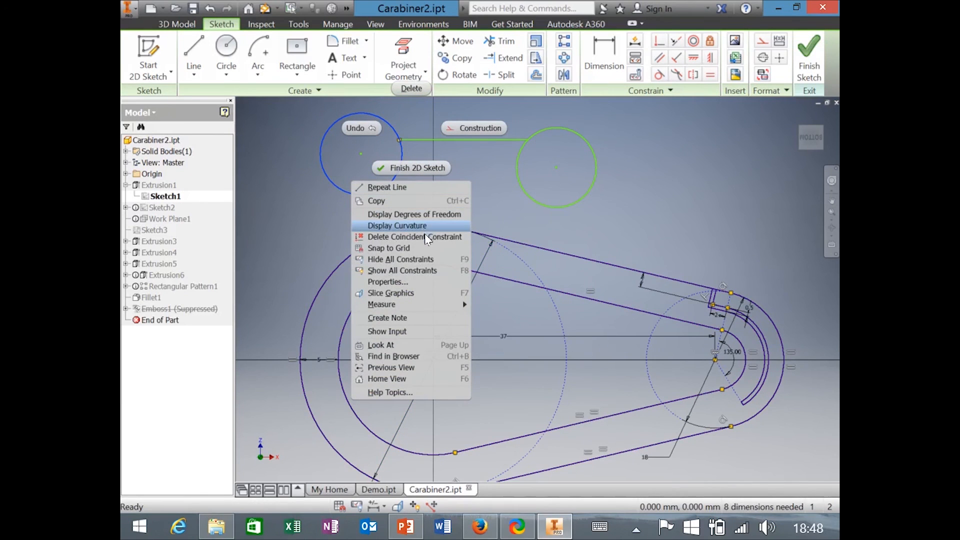
click(415, 270)
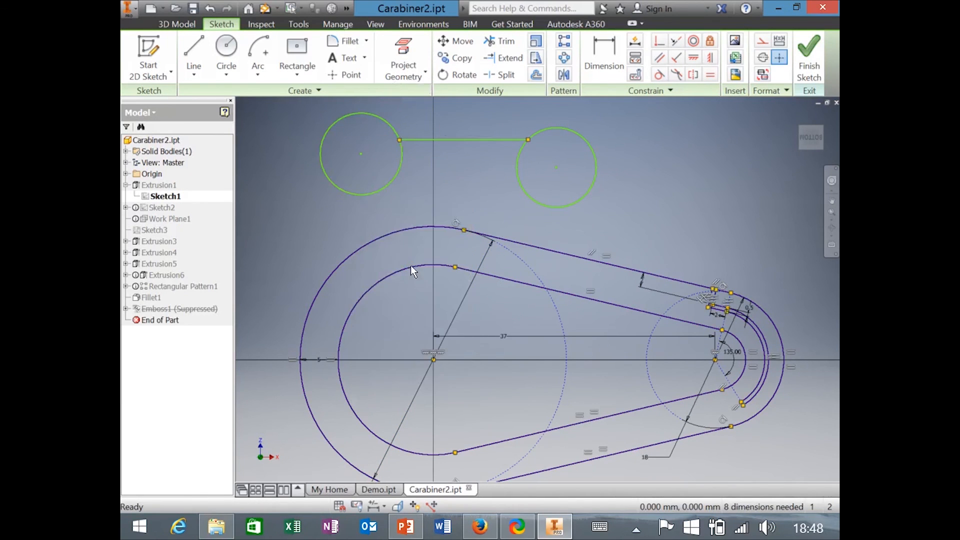
right_click(418, 134)
click(420, 94)
drag(401, 140, 430, 117)
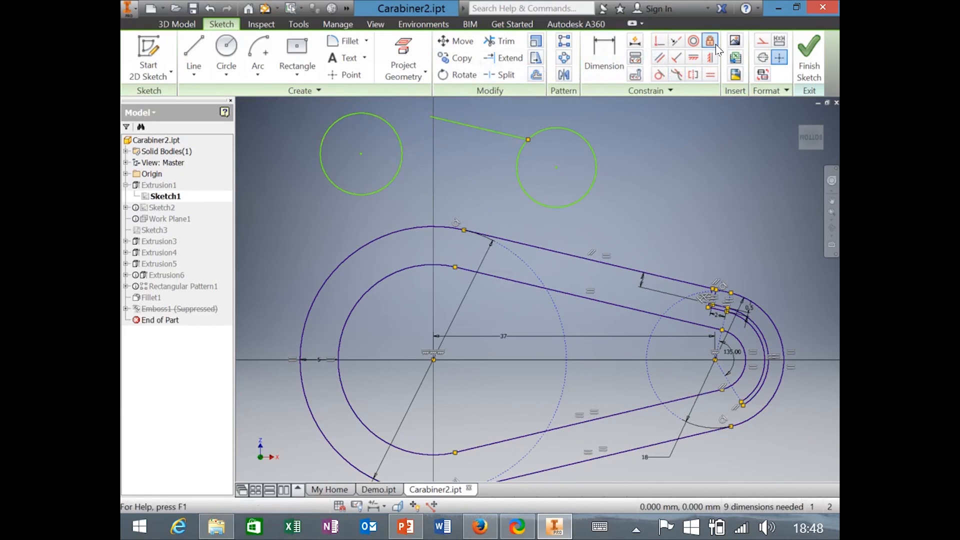
click(660, 46)
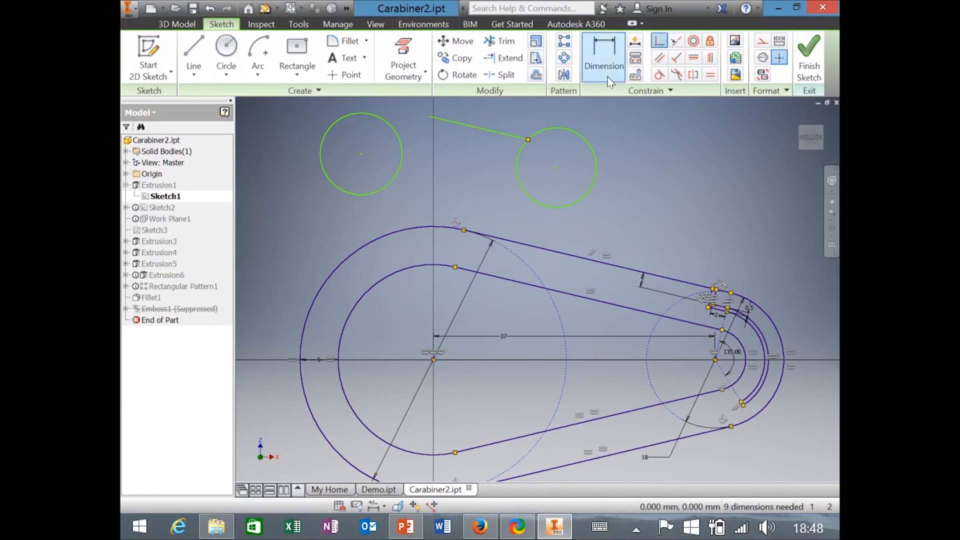
click(431, 117)
click(397, 131)
key(Escape)
drag(393, 136, 375, 149)
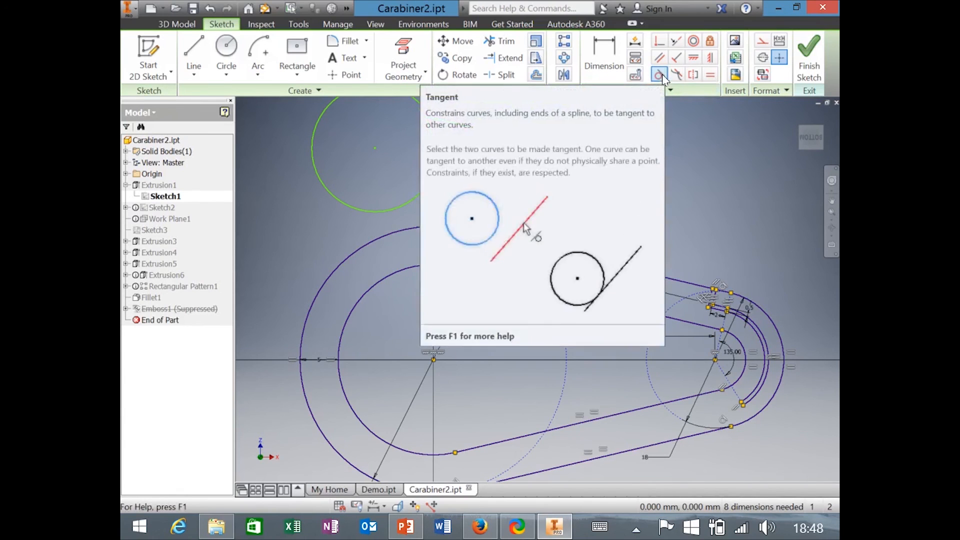
click(660, 76)
click(499, 131)
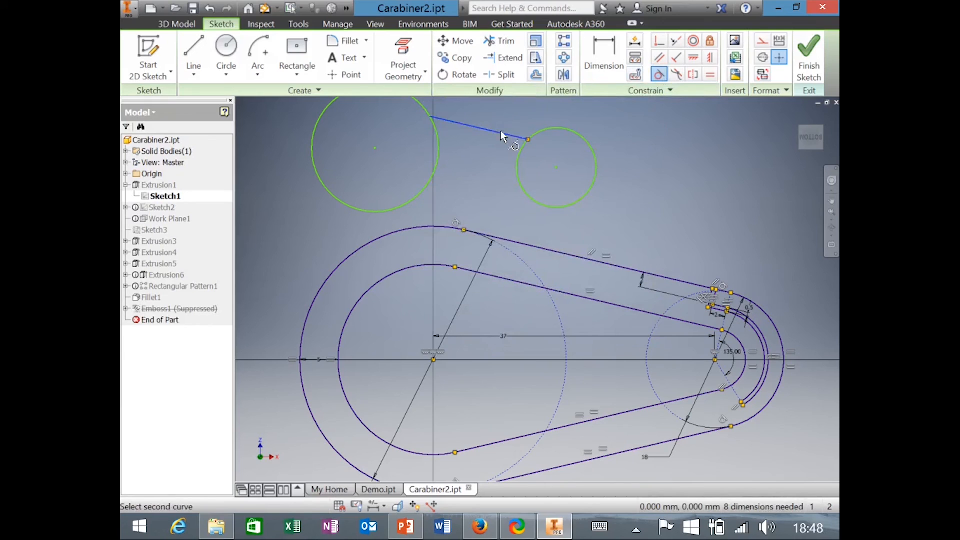
click(537, 131)
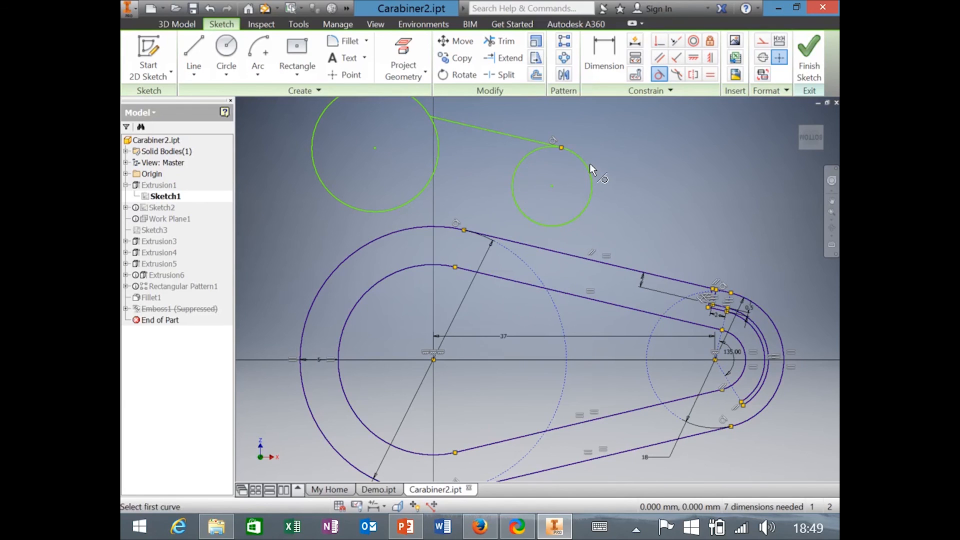
click(433, 130)
click(443, 118)
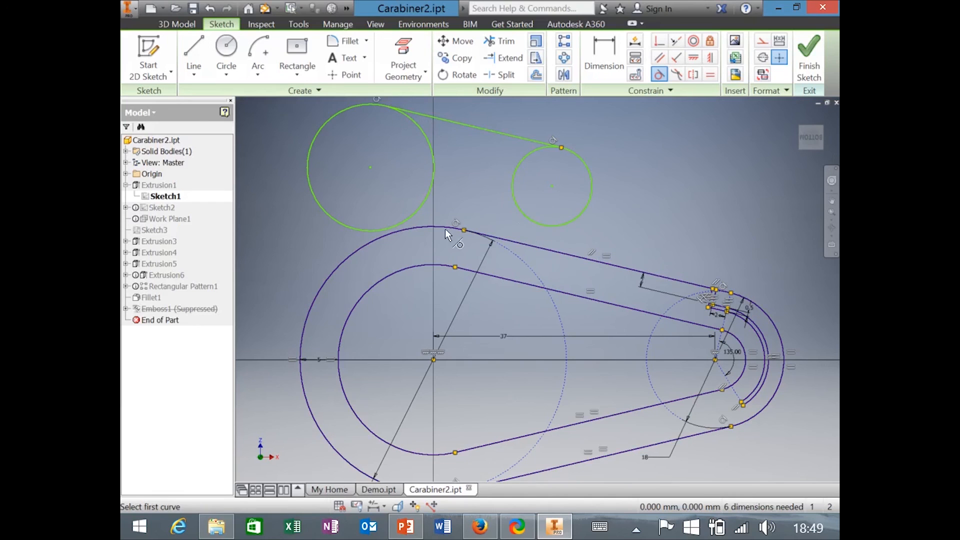
click(431, 143)
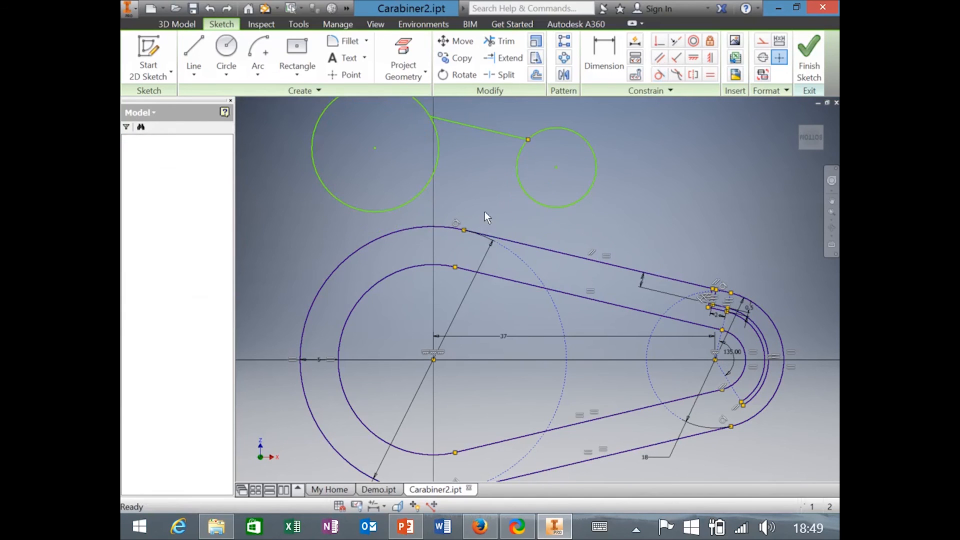
key(ctrl+z)
key(ctrl+z)
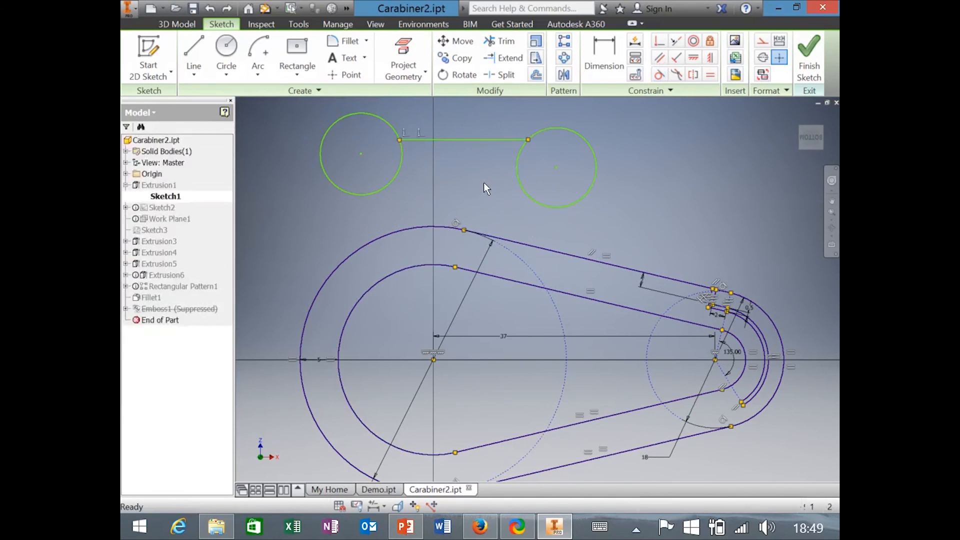
Undo the practice circles and line with Ctrl+Z, then reopen Sketch1 from the browser.
key(ctrl+z)
key(ctrl+z)
key(ctrl+z)
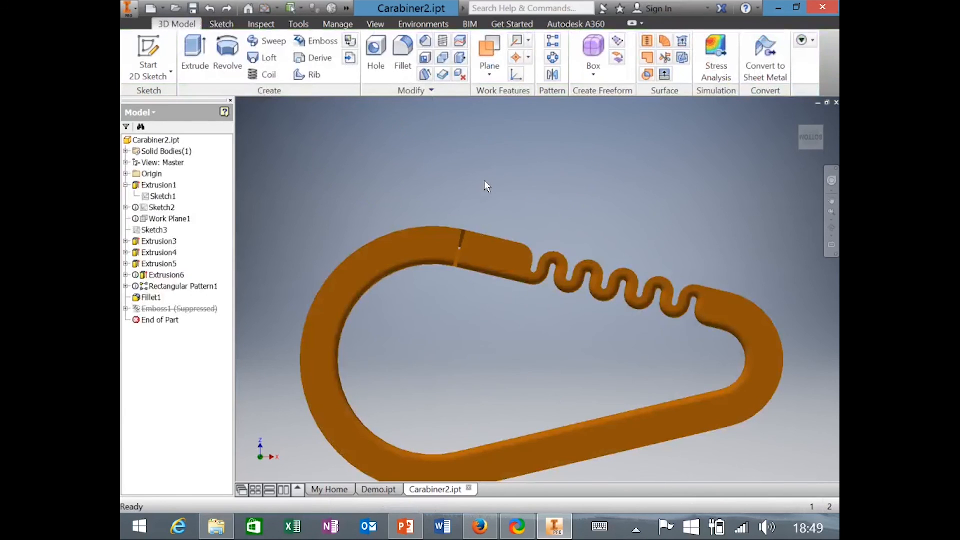
double_click(150, 208)
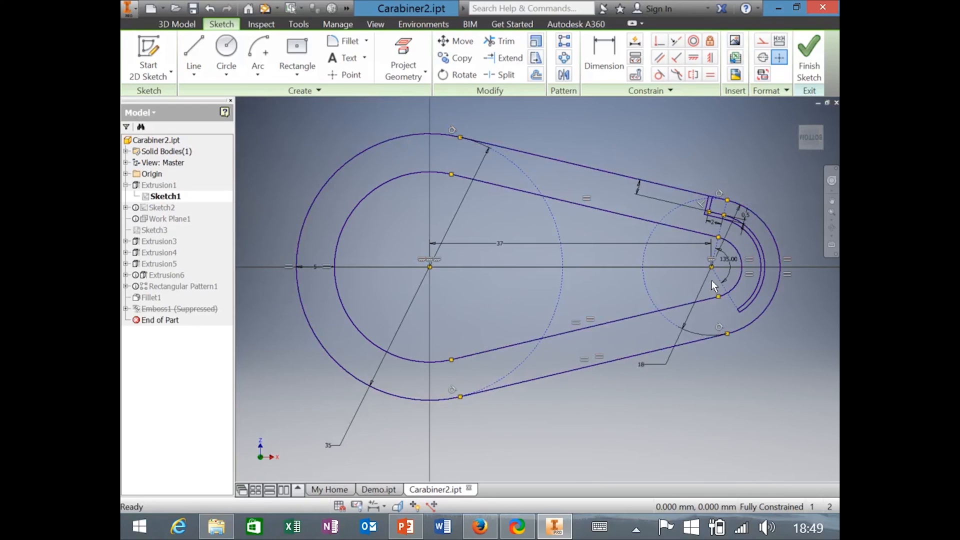
click(506, 242)
key(Delete)
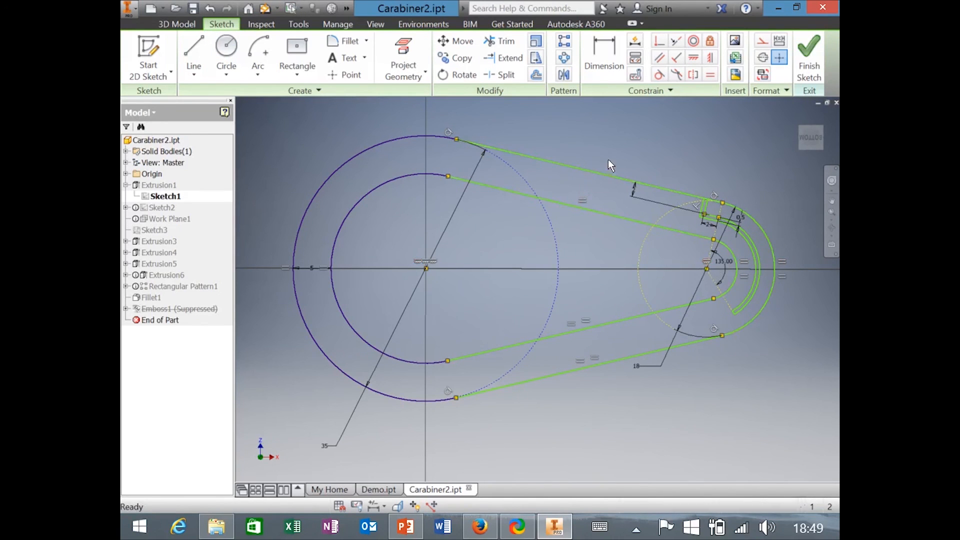
drag(605, 172, 666, 146)
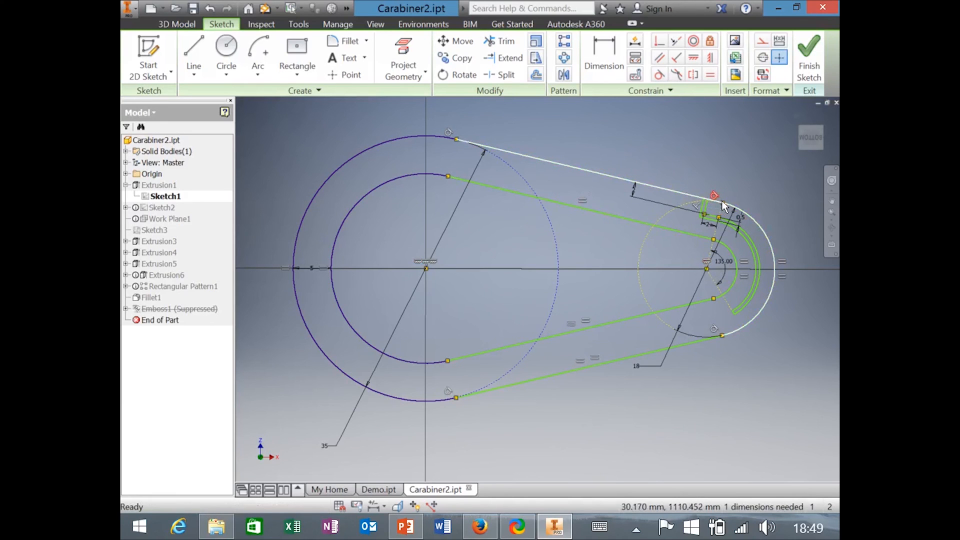
drag(723, 202, 748, 190)
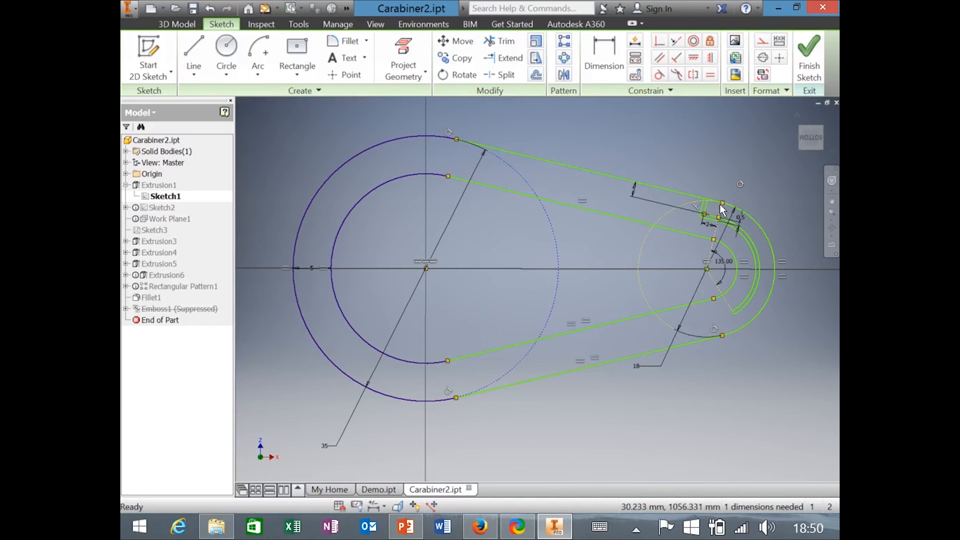
mouse_move(722, 206)
mouse_down()
mouse_move(765, 181)
mouse_move(650, 202)
mouse_move(758, 187)
mouse_move(570, 180)
mouse_move(735, 186)
mouse_move(728, 192)
mouse_up()
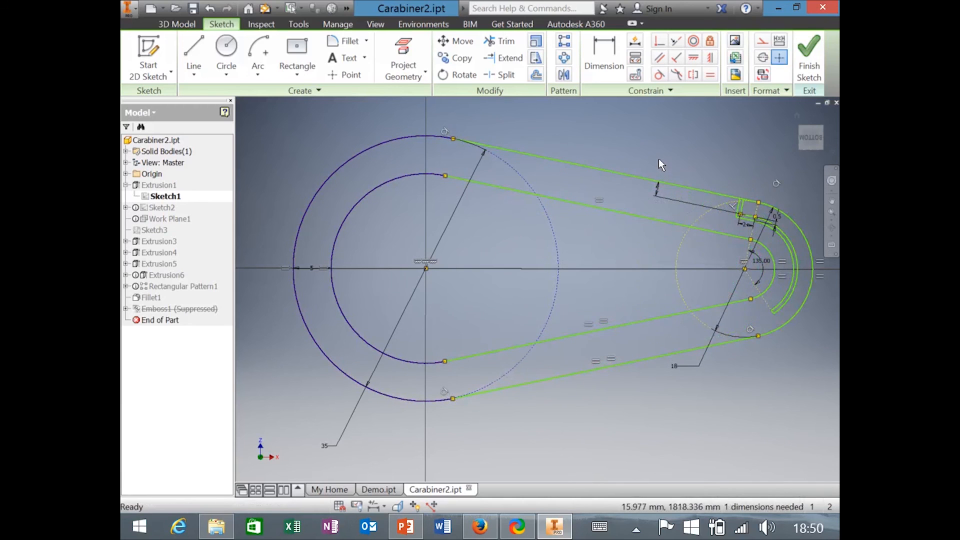
key(ctrl+z)
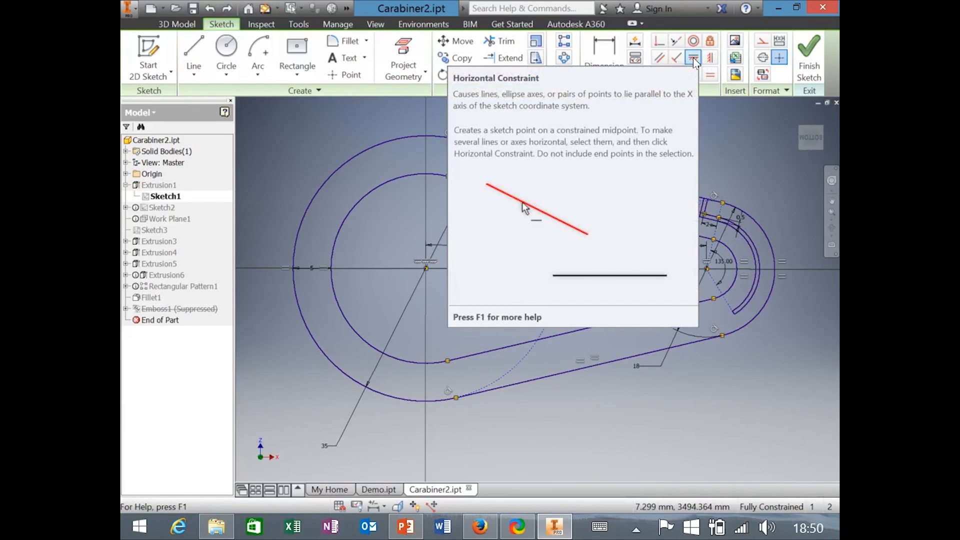
Add, then delete the horizontal constraint between the arc centres, and reposition the left arc's centre point.
click(694, 59)
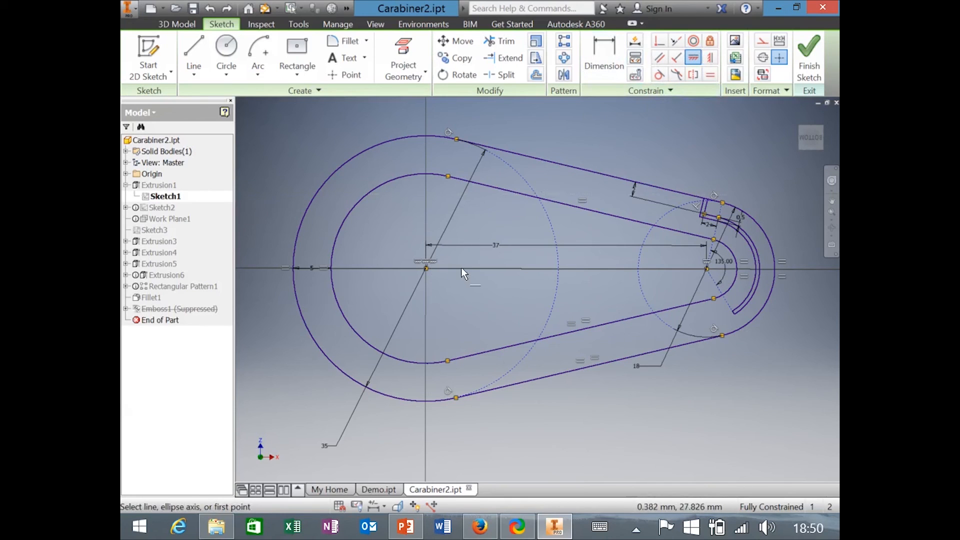
key(Escape)
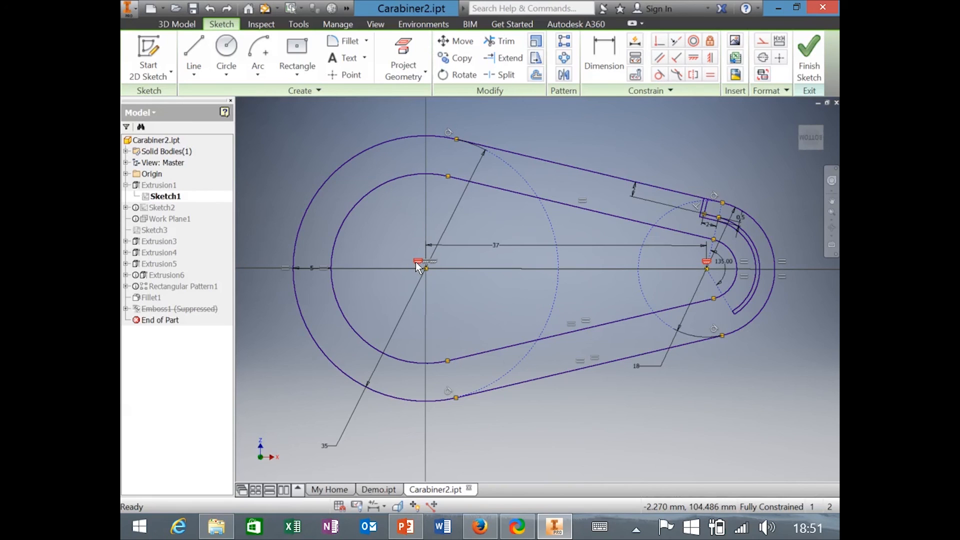
right_click(416, 262)
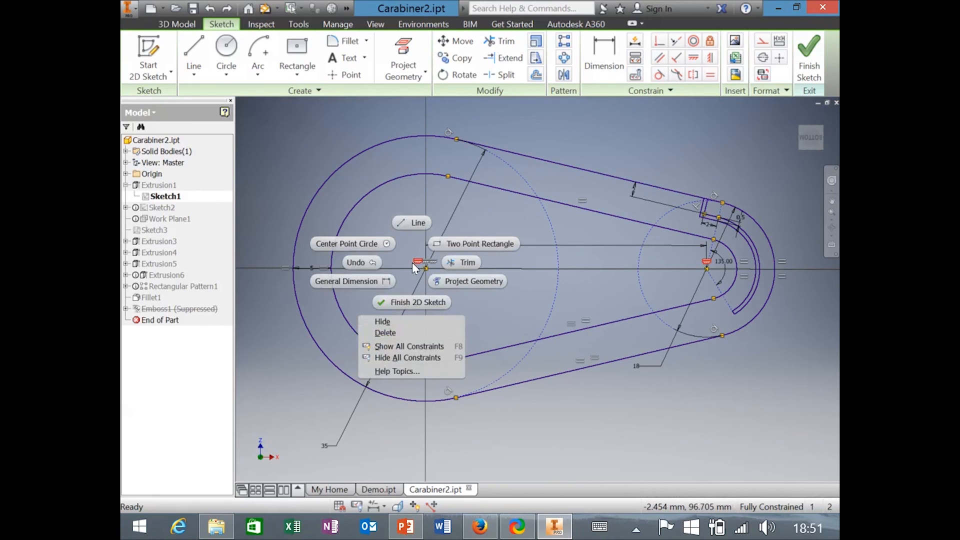
click(383, 333)
mouse_move(708, 269)
mouse_down()
mouse_move(673, 191)
mouse_move(650, 180)
mouse_move(660, 181)
mouse_up()
drag(708, 270, 705, 292)
drag(656, 379, 665, 360)
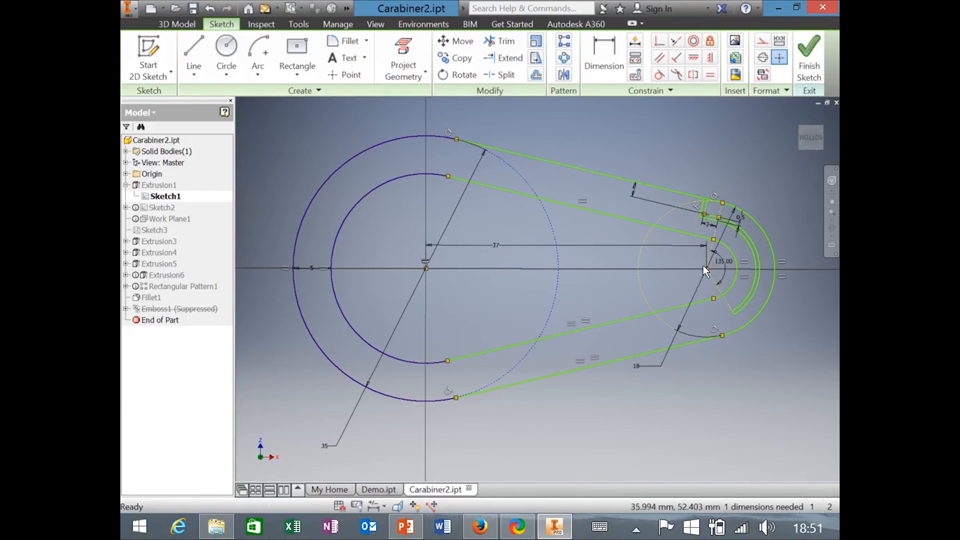
Hide all constraints, confirm the profile stays fixed, undo the test move, and finish Sketch1.
right_click(559, 144)
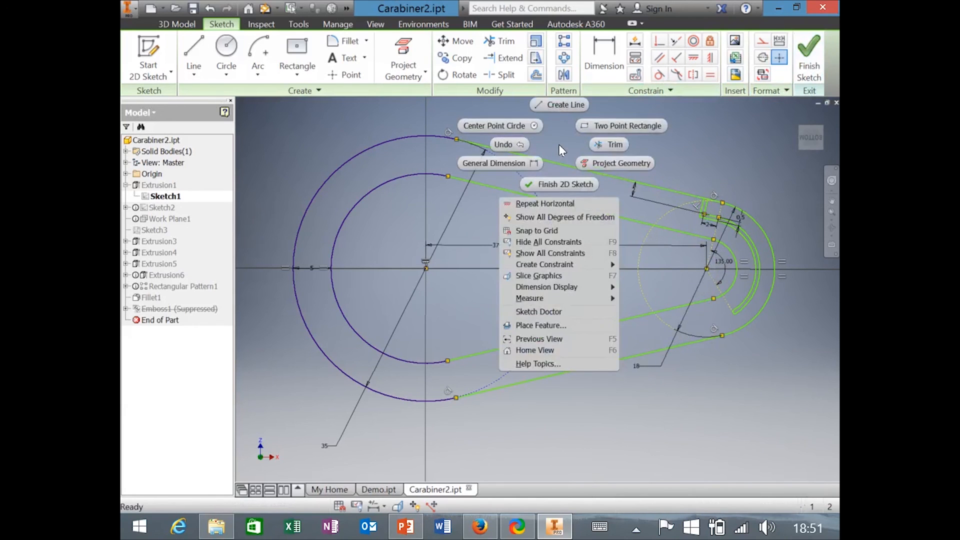
click(550, 241)
mouse_move(706, 270)
mouse_down()
mouse_move(664, 386)
mouse_move(698, 152)
mouse_move(372, 86)
mouse_move(307, 203)
mouse_move(750, 165)
mouse_move(757, 204)
mouse_move(700, 130)
mouse_move(664, 460)
mouse_move(707, 172)
mouse_move(676, 277)
mouse_move(629, 354)
mouse_move(671, 300)
mouse_move(634, 216)
mouse_up()
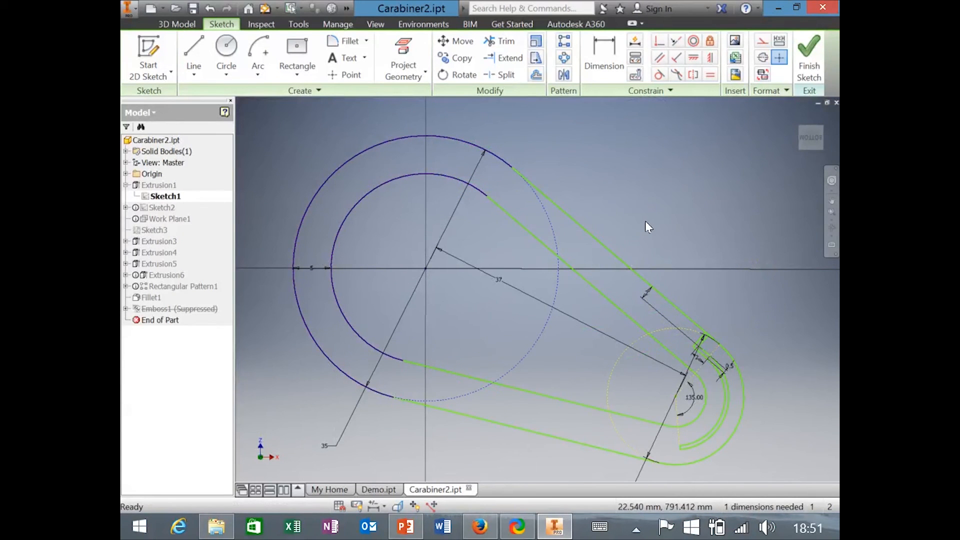
key(ctrl+z)
key(ctrl+z)
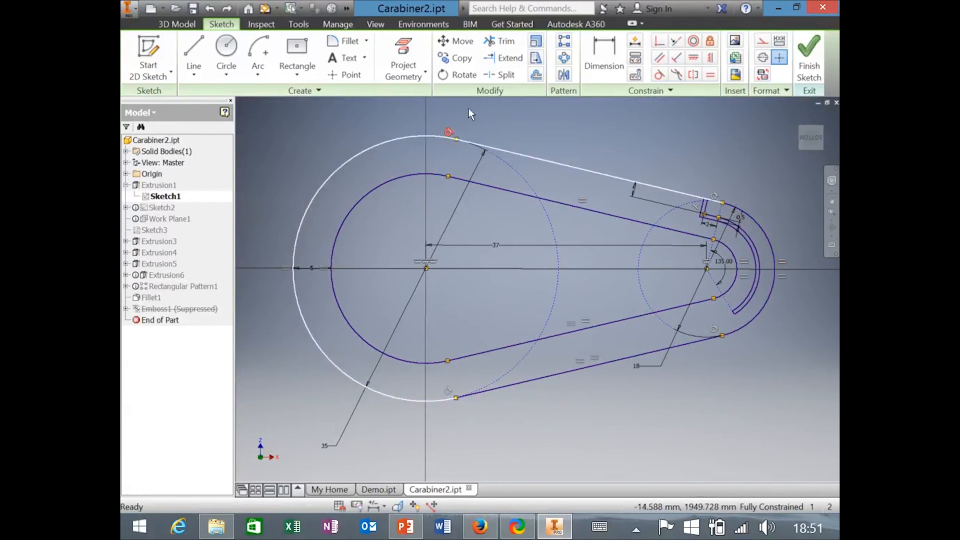
click(808, 59)
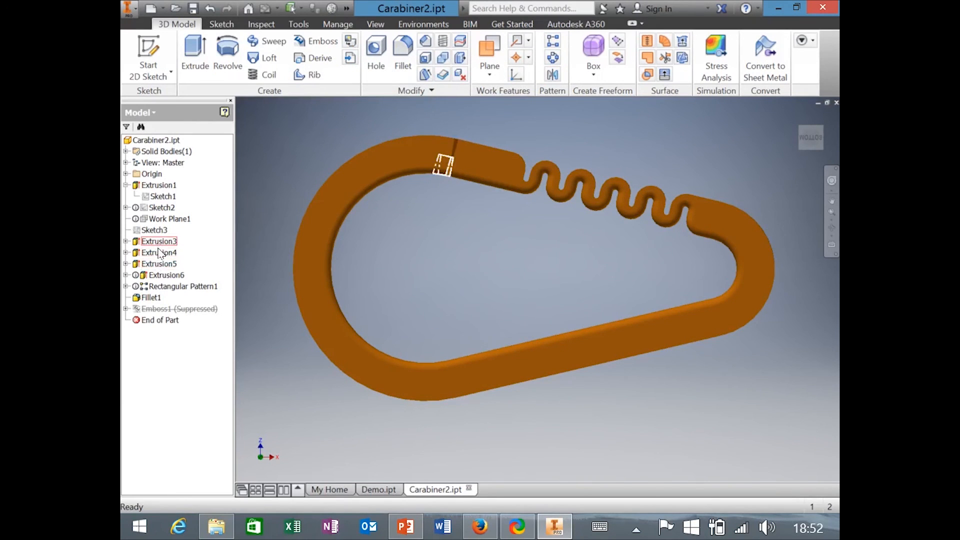
click(160, 275)
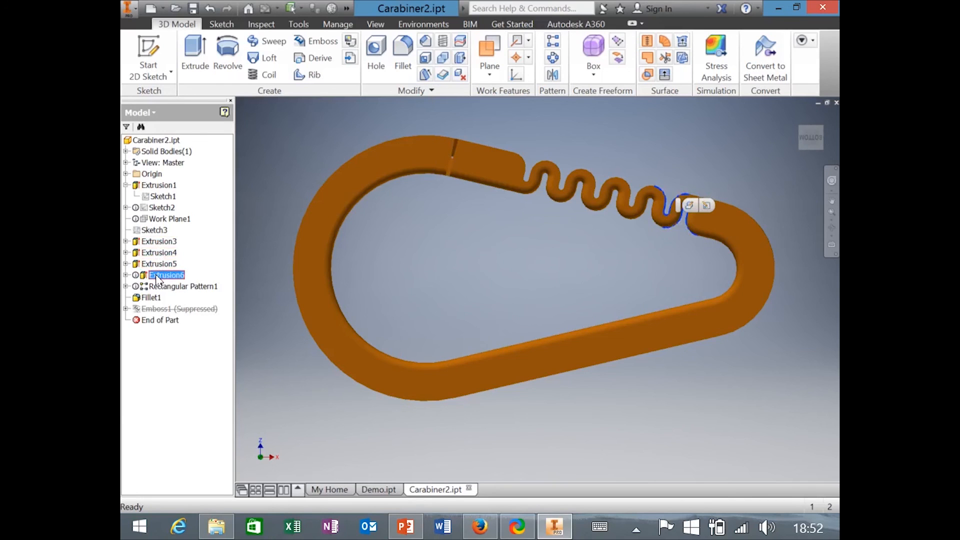
click(126, 275)
click(174, 286)
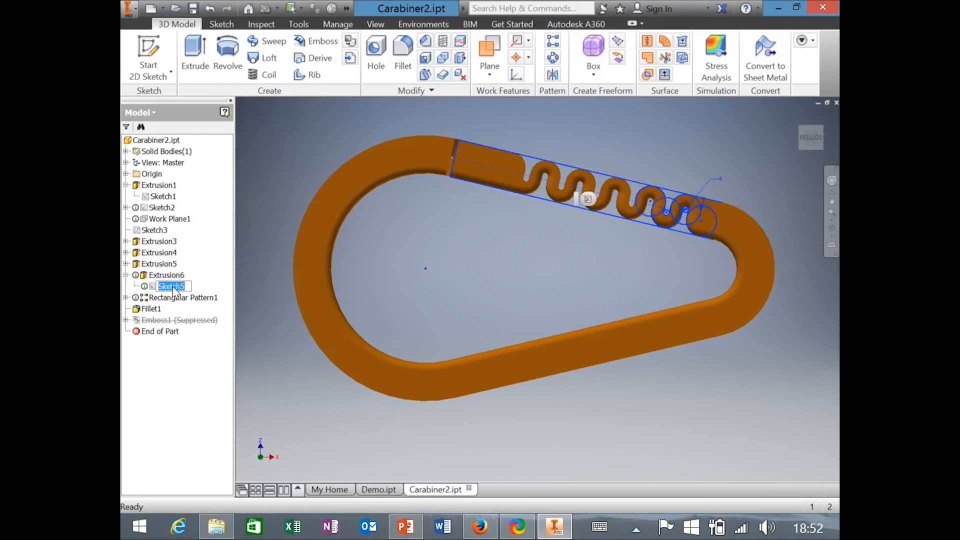
click(198, 287)
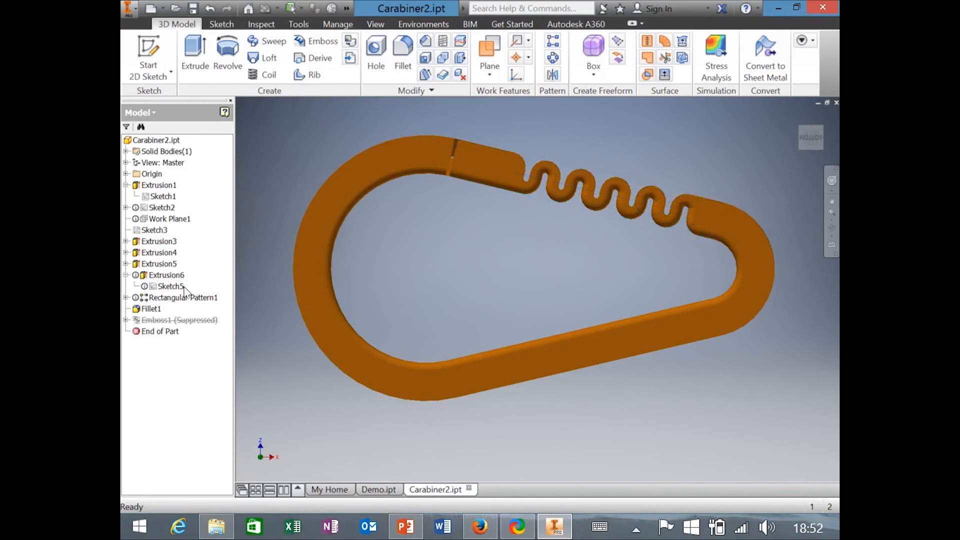
double_click(152, 287)
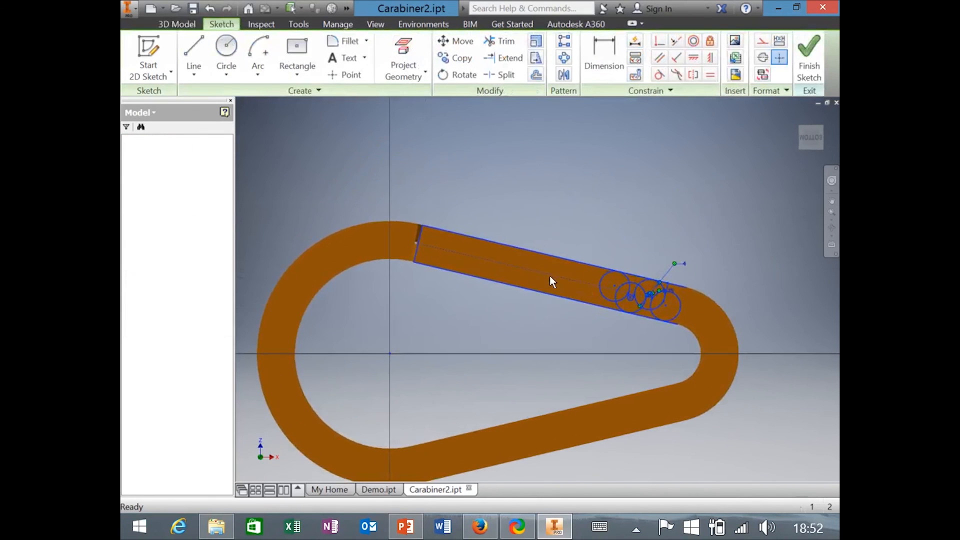
shift+middle_drag(573, 318, 425, 280)
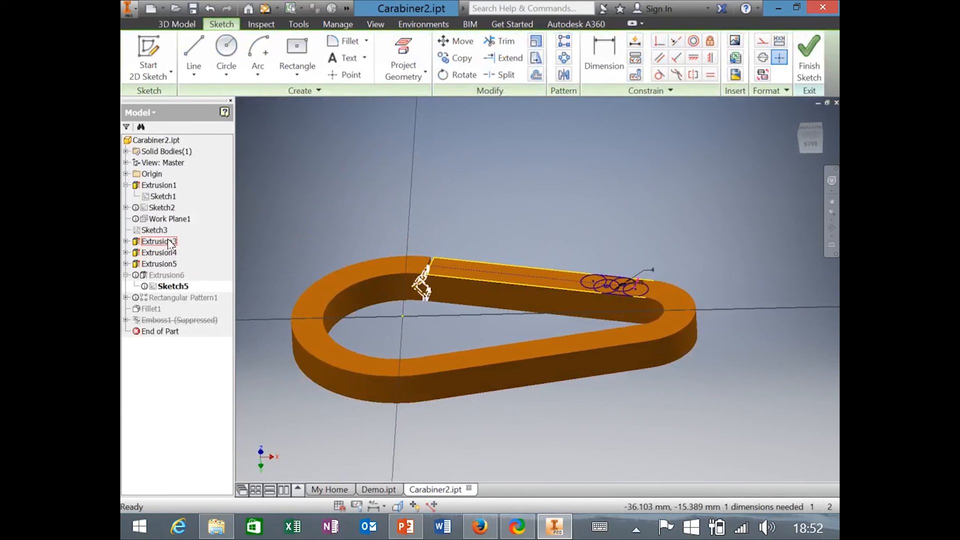
shift+middle_drag(469, 325, 527, 305)
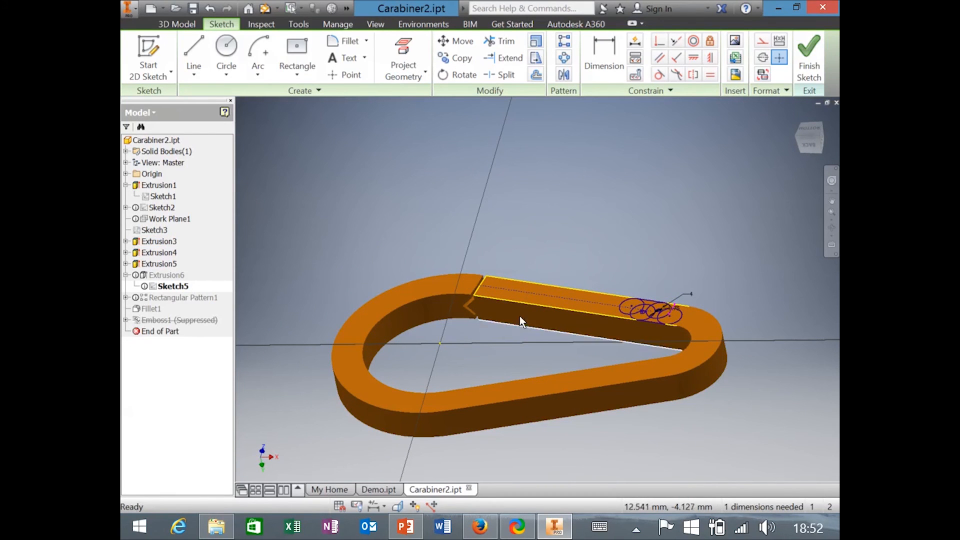
scroll(574, 293, up, 6)
scroll(452, 380, down, 6)
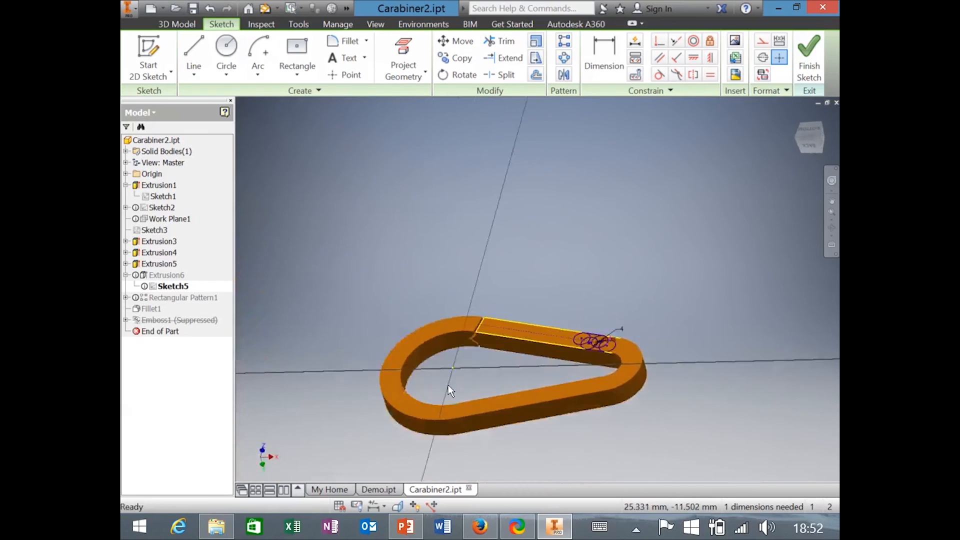
scroll(473, 348, up, 4)
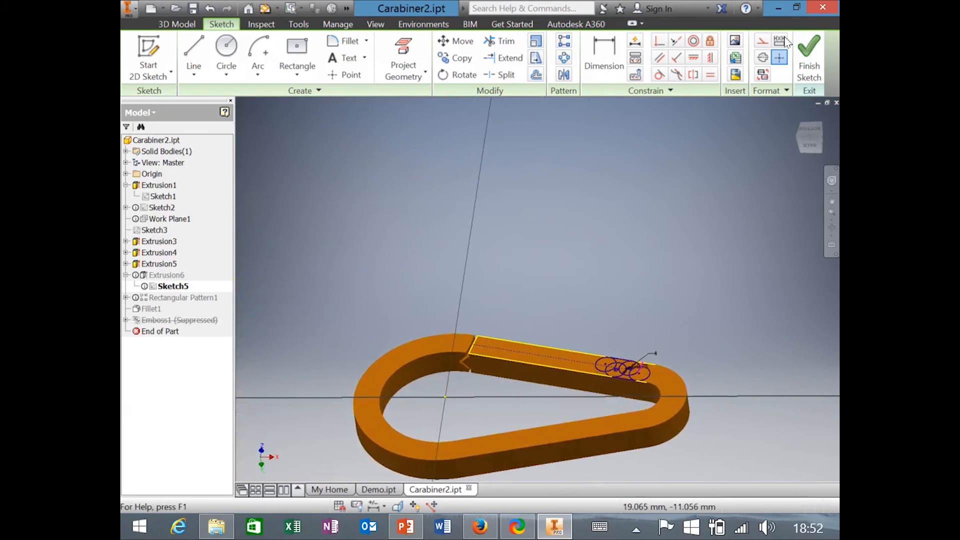
click(808, 55)
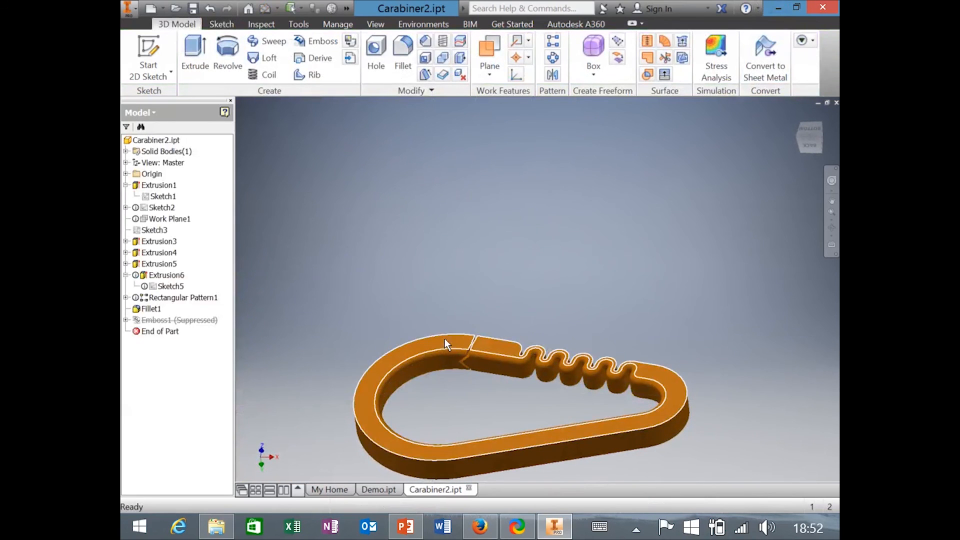
Reopen Sketch5 from the browser and zoom onto the gate circles on the straight arm.
right_click(444, 338)
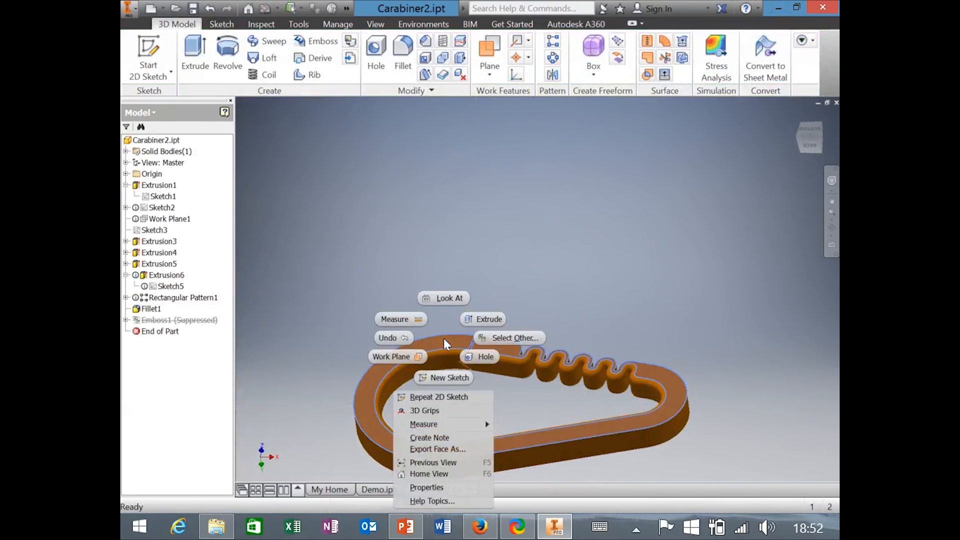
click(464, 379)
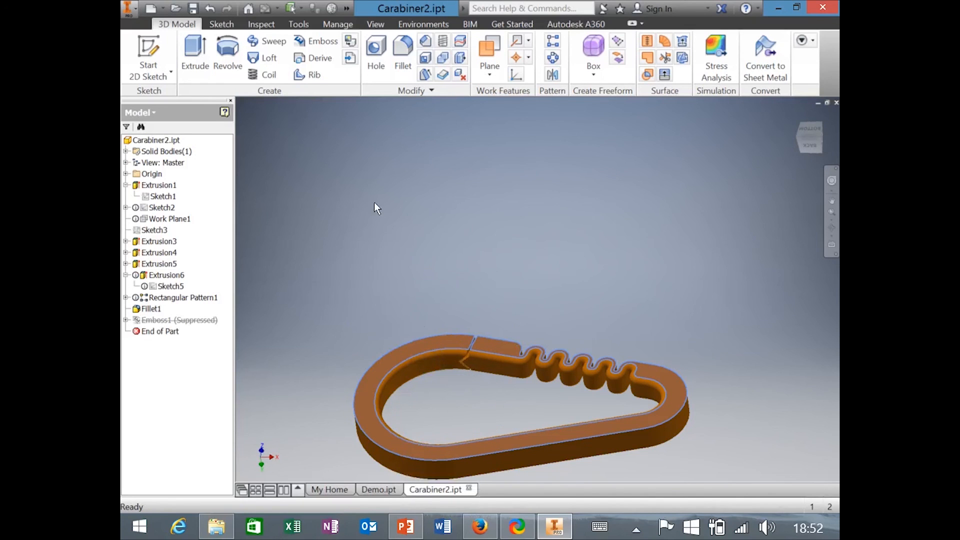
double_click(163, 289)
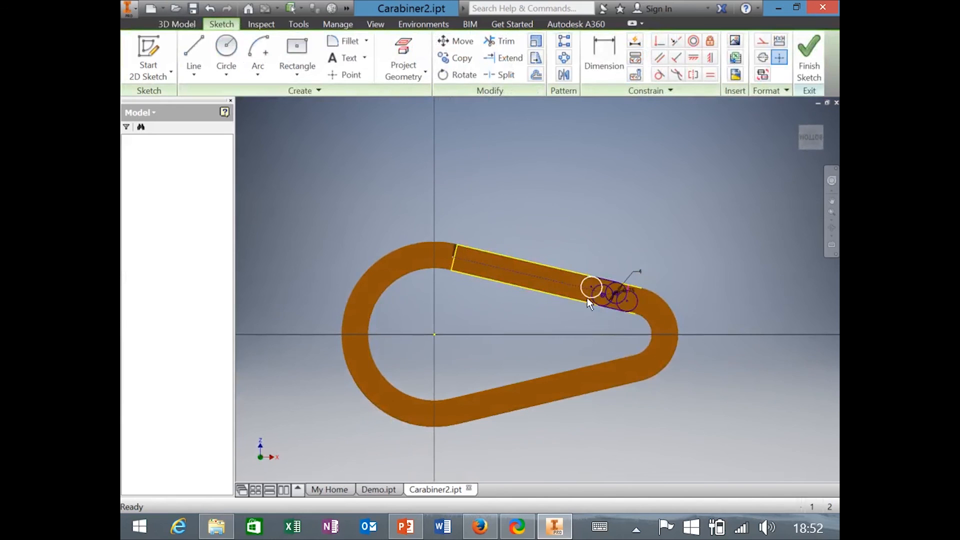
mouse_move(524, 284)
shift+middle_down()
mouse_move(511, 280)
mouse_move(487, 304)
shift+middle_up()
scroll(487, 304, down, 5)
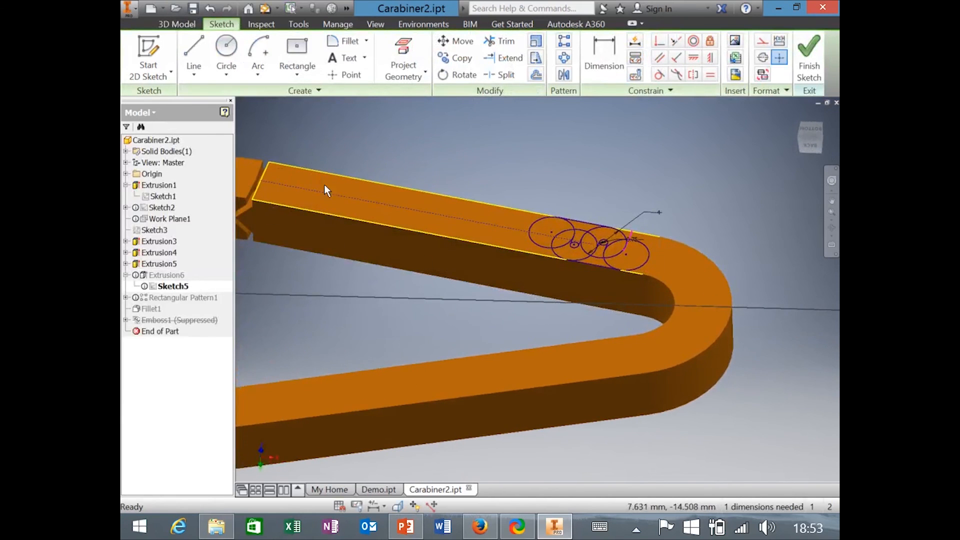
middle_drag(640, 205, 686, 257)
scroll(686, 257, down, 1)
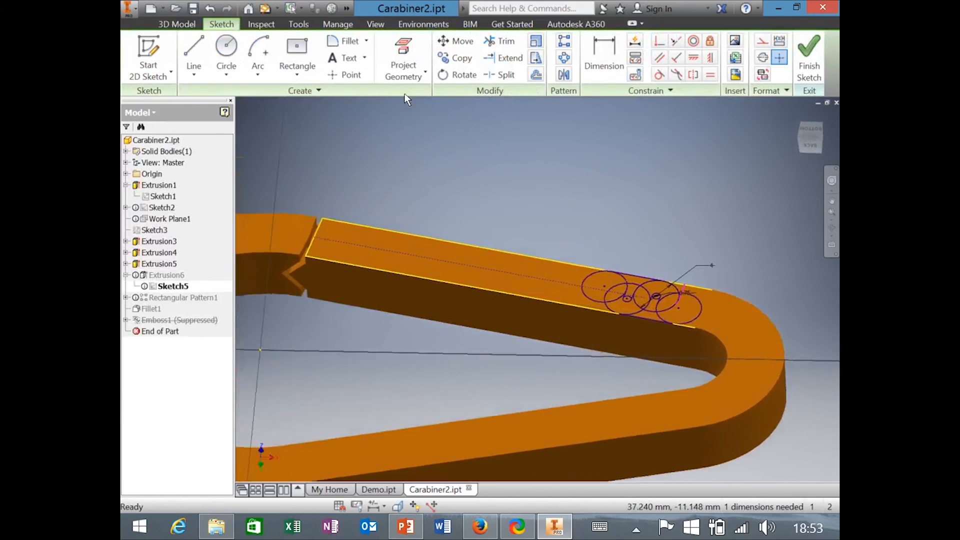
Project the gate bar's lower top edge into Sketch5 with Project Geometry.
click(402, 49)
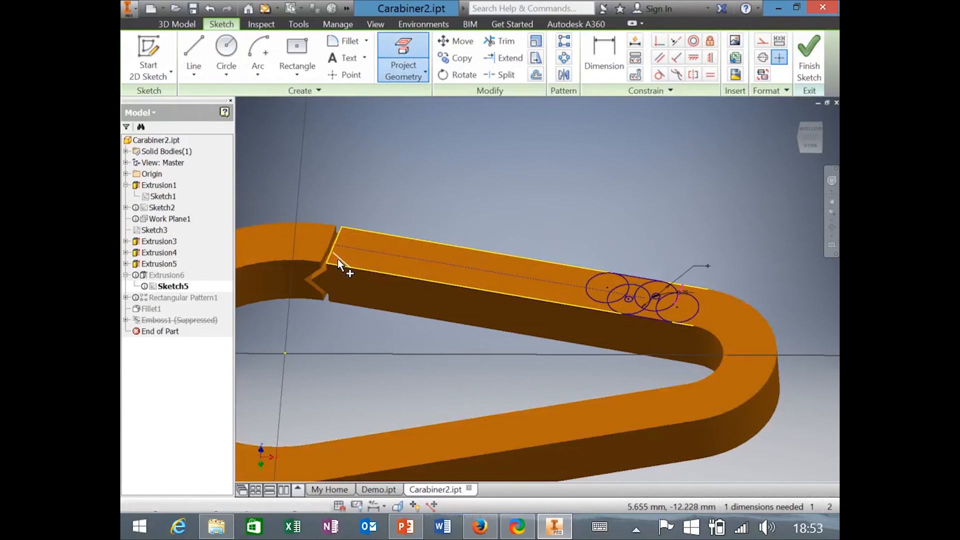
click(359, 268)
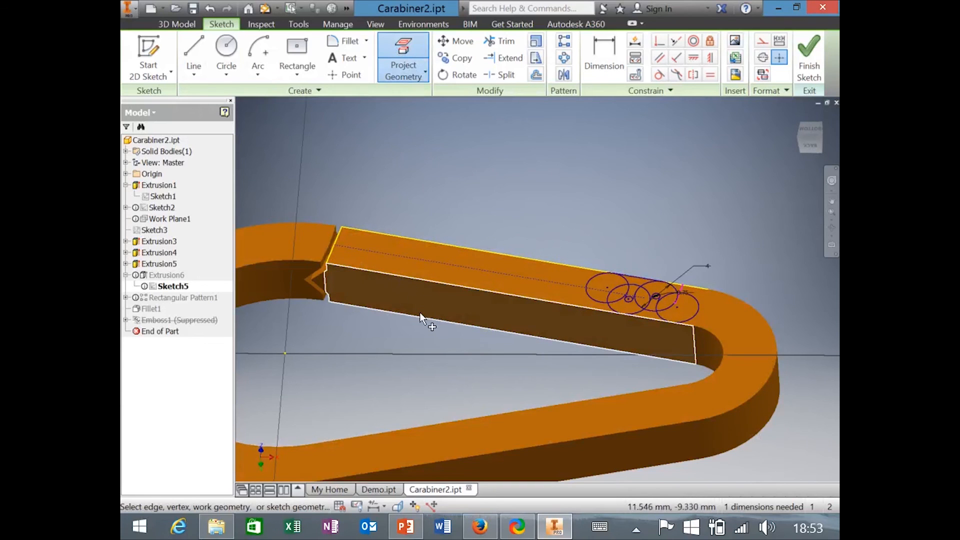
scroll(311, 224, up, 2)
middle_drag(311, 224, 369, 296)
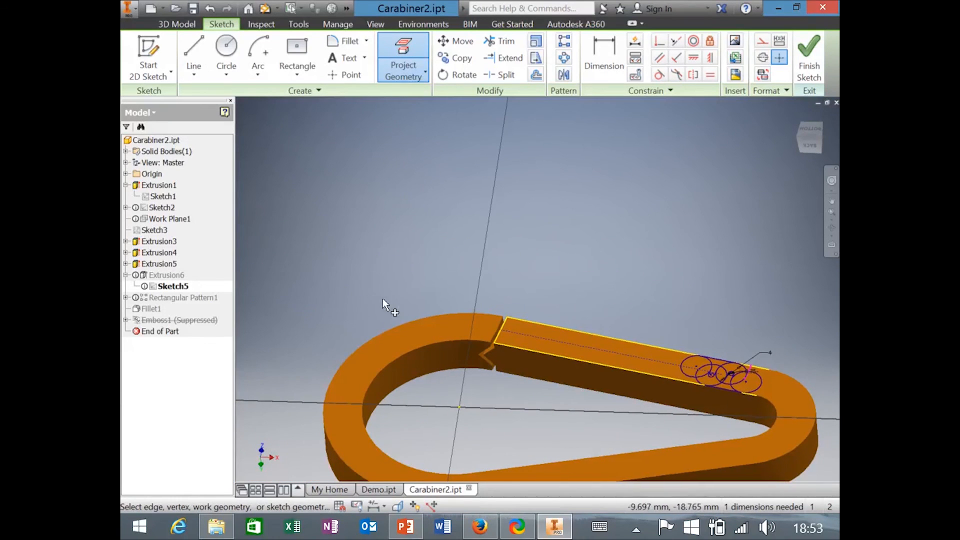
scroll(407, 321, up, 1)
middle_drag(407, 321, 382, 276)
scroll(389, 108, down, 1)
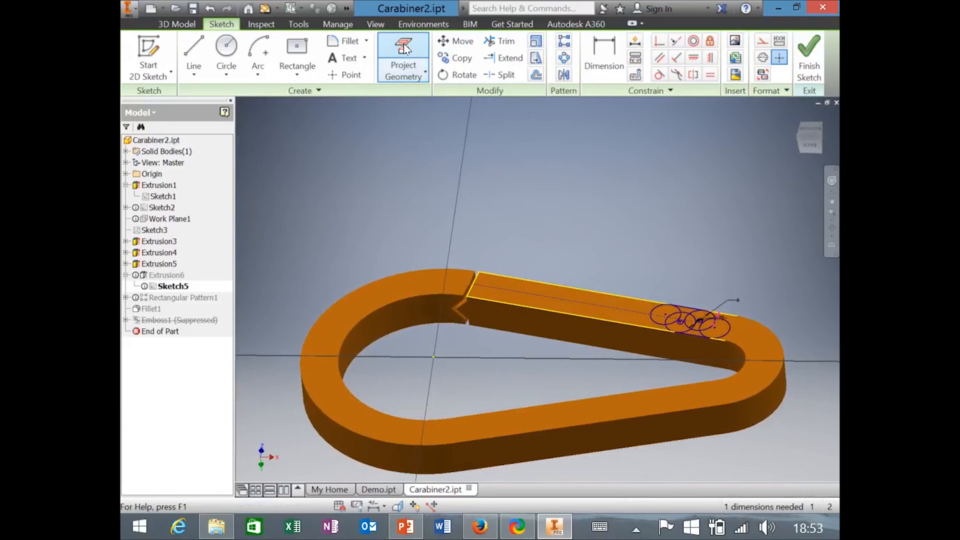
Project the outer curved edge, undo it, stop projecting, and zoom in on the gate circles.
click(406, 48)
click(353, 290)
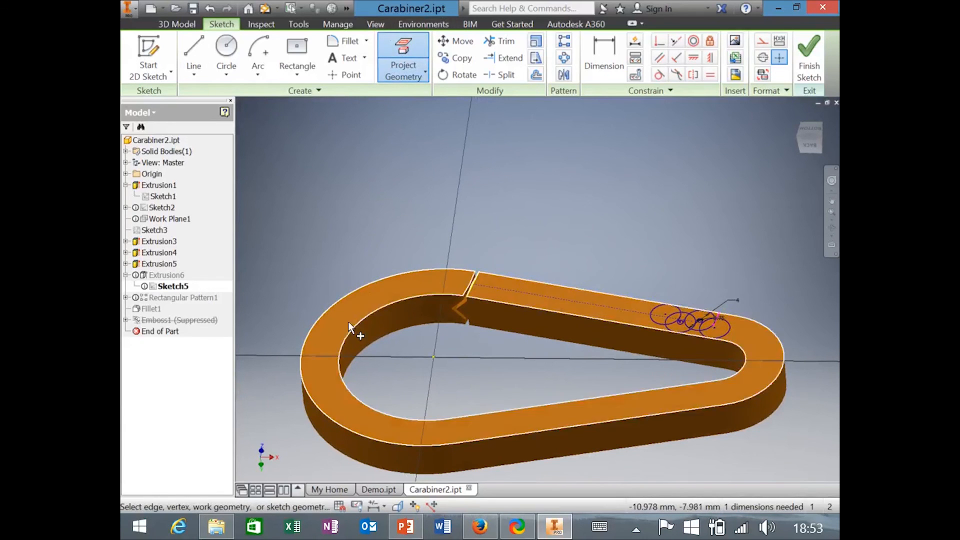
key(ctrl+z)
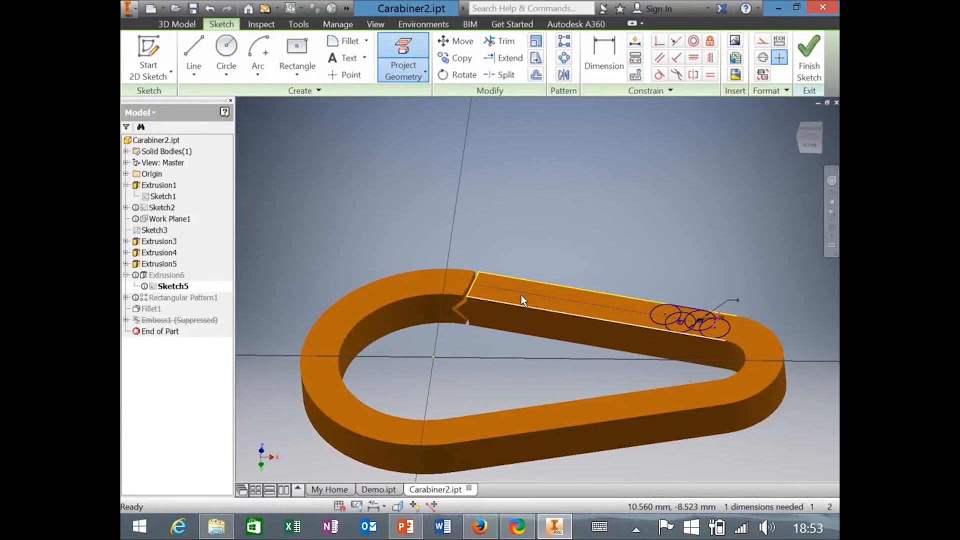
scroll(691, 298, down, 2)
scroll(692, 298, down, 2)
key(Escape)
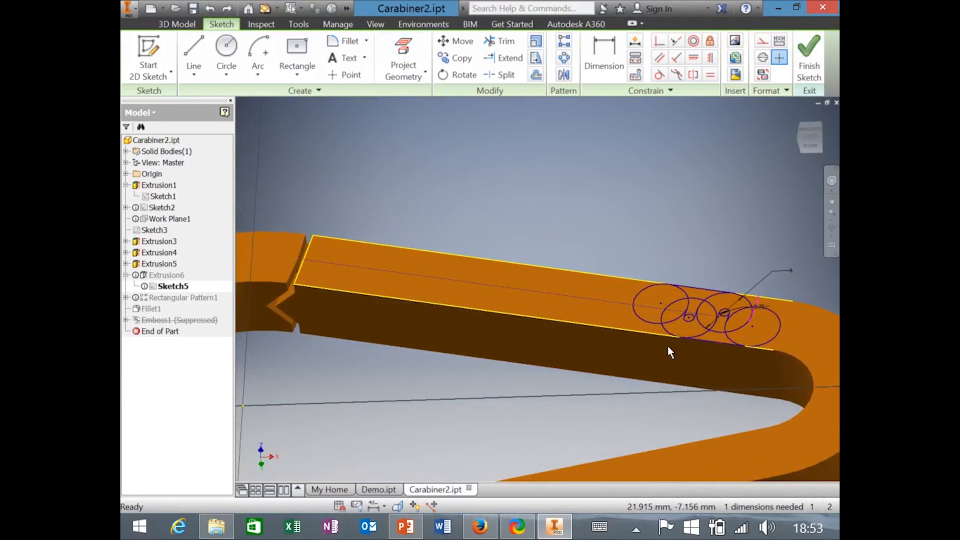
scroll(728, 352, down, 4)
middle_drag(688, 238, 670, 299)
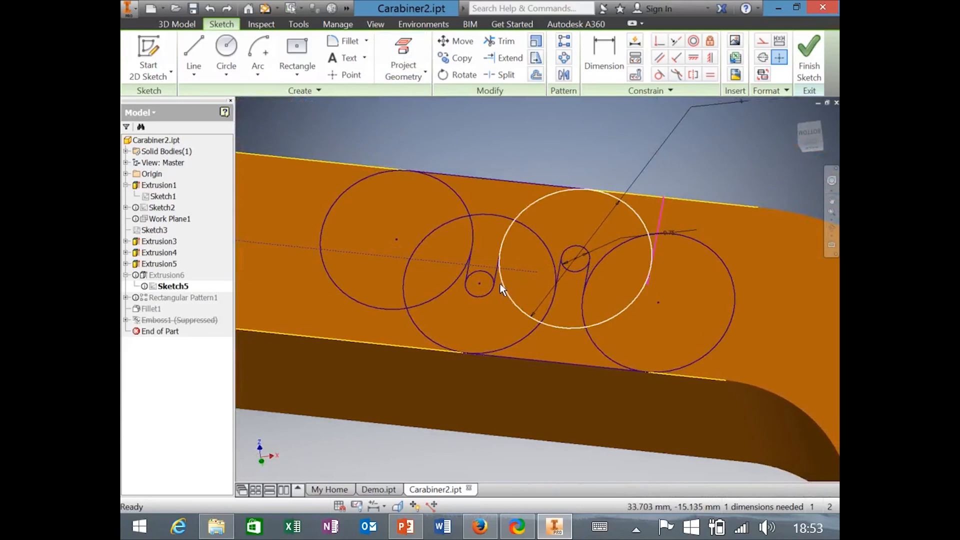
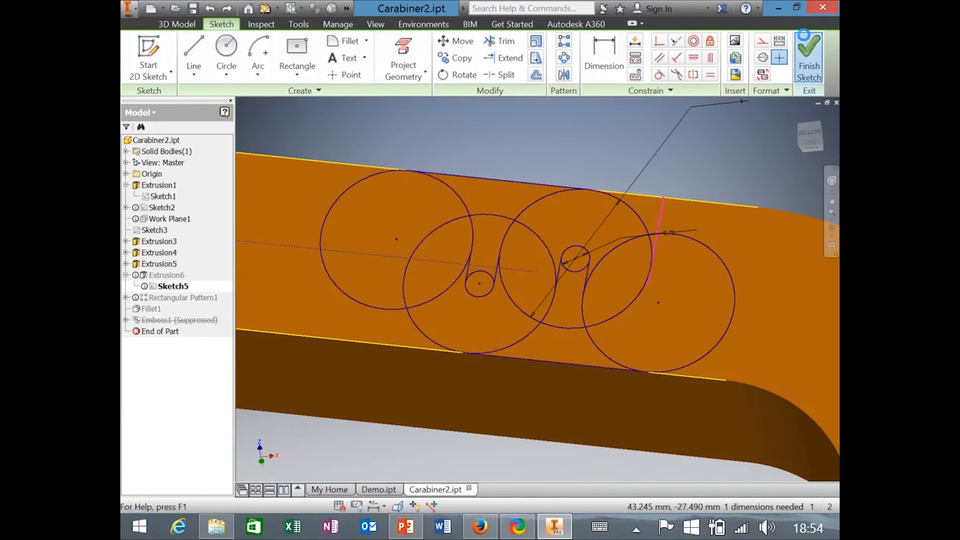
Finish Sketch5 and edit Extrusion6, trying a one-direction Join at a 1 mm distance.
click(811, 46)
click(166, 275)
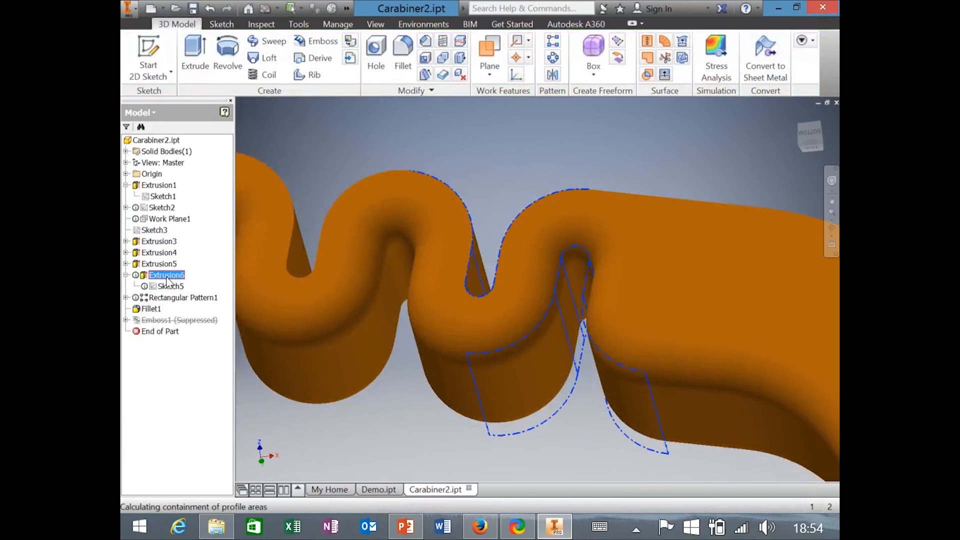
drag(360, 99, 336, 191)
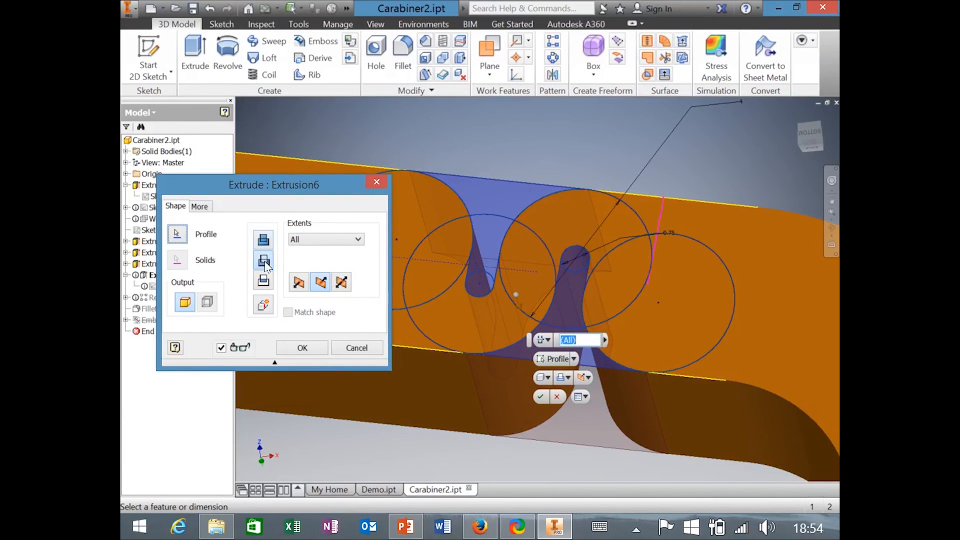
click(263, 240)
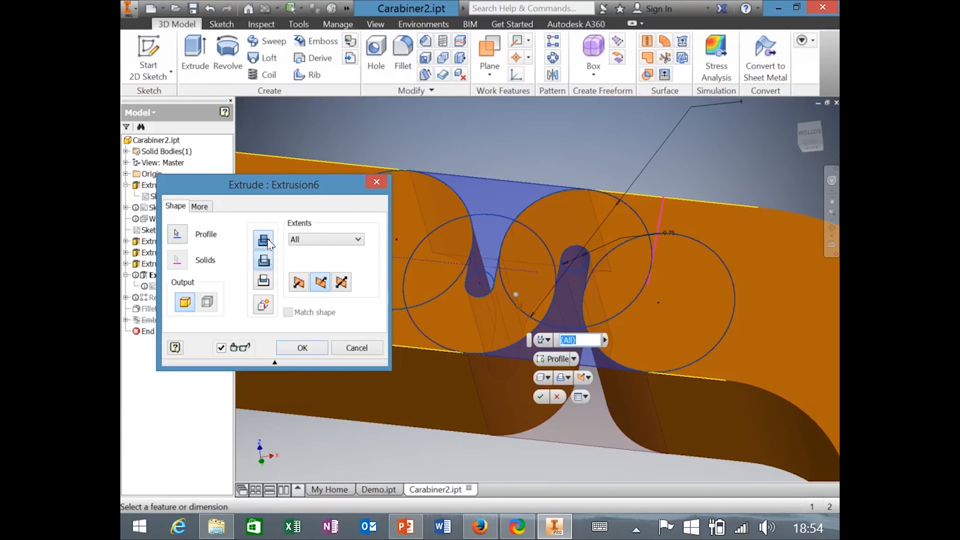
click(302, 285)
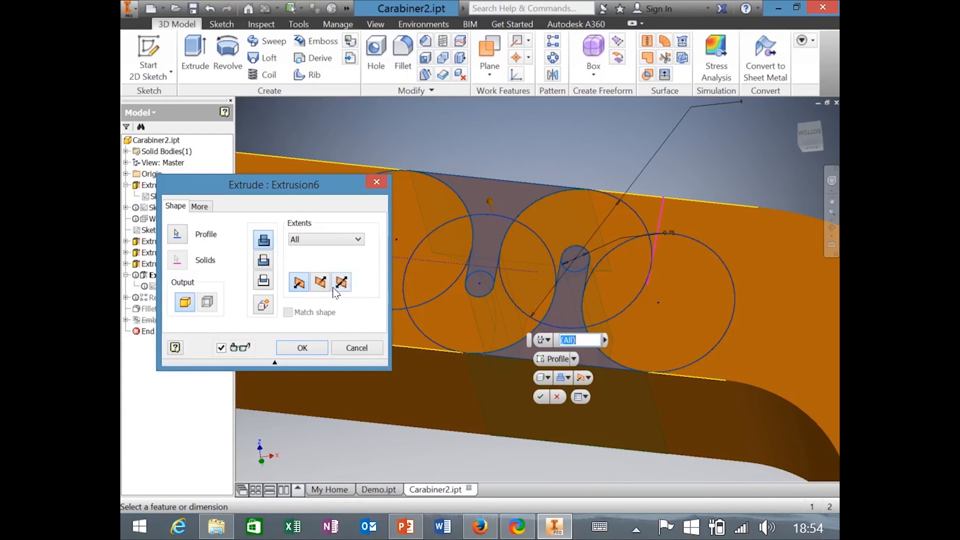
click(327, 240)
click(310, 270)
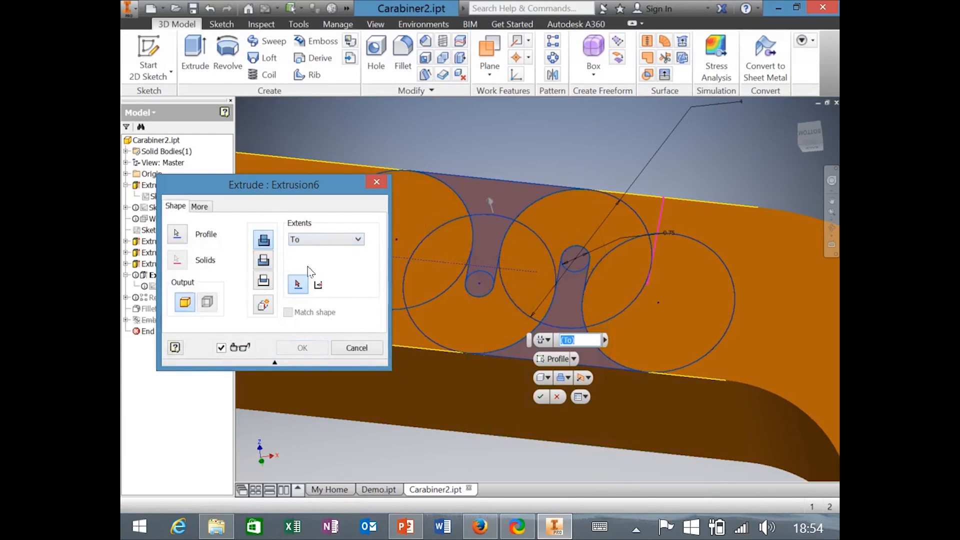
click(322, 241)
click(320, 251)
text(1)
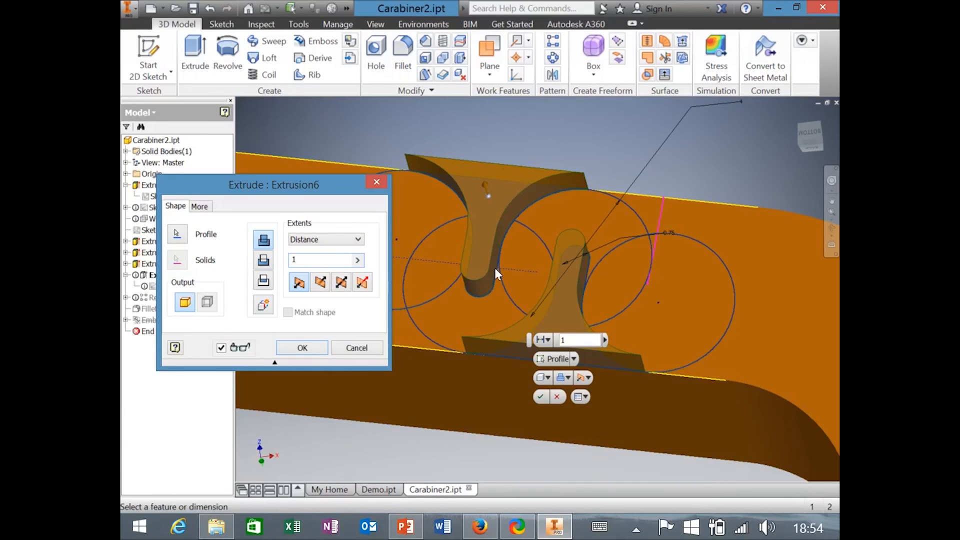
Switch Extrusion6 back to a Cut with All extents, orbit to check it, and confirm.
click(263, 260)
click(324, 240)
click(324, 281)
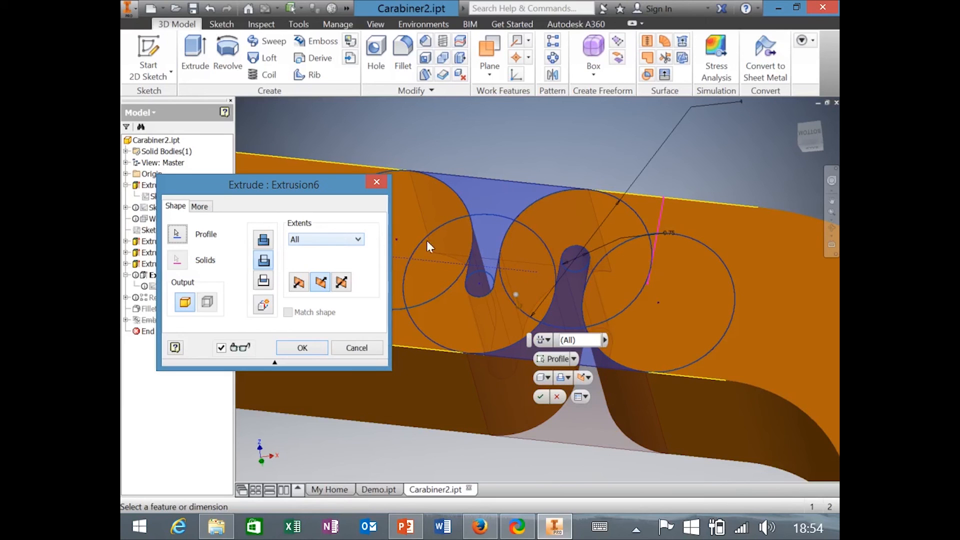
scroll(518, 364, up, 6)
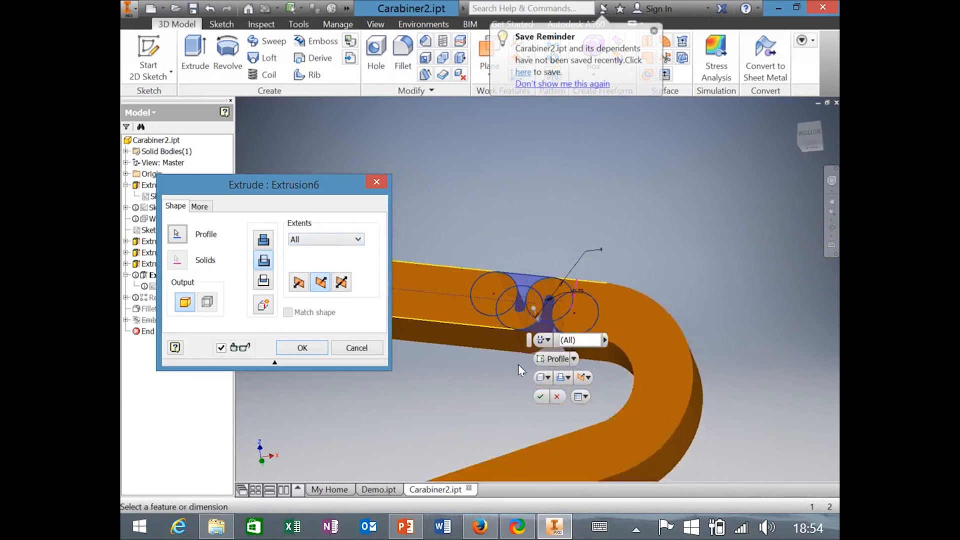
mouse_move(517, 366)
shift+middle_down()
mouse_move(561, 339)
mouse_move(575, 406)
shift+middle_up()
shift+middle_drag(521, 302, 336, 362)
scroll(456, 315, down, 3)
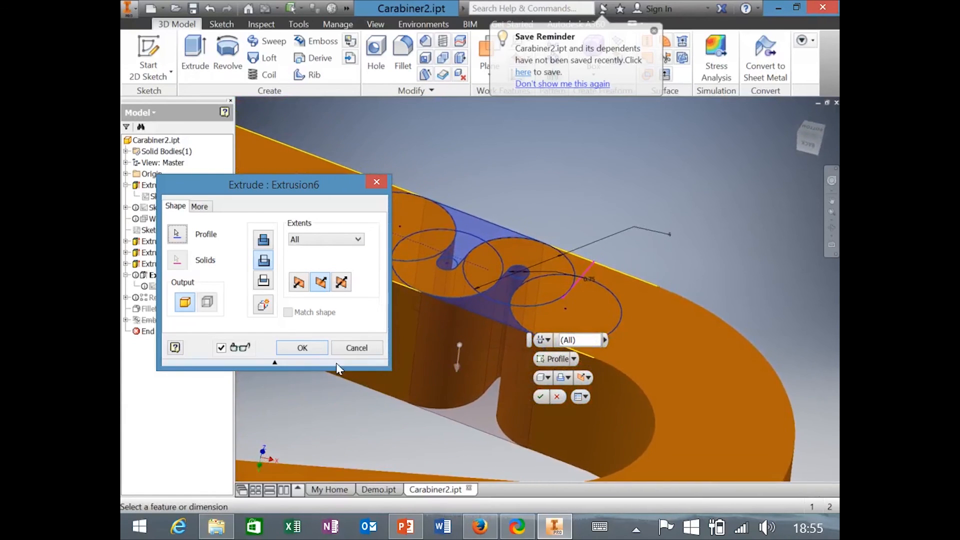
click(306, 346)
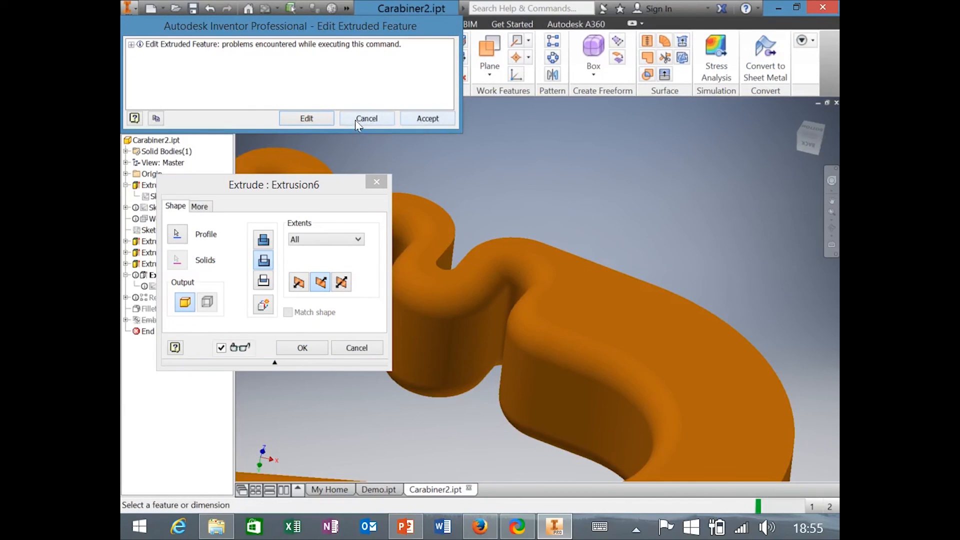
Expand the rebuild error tree to read the Rectangular Pattern1 warning, then accept it.
click(131, 45)
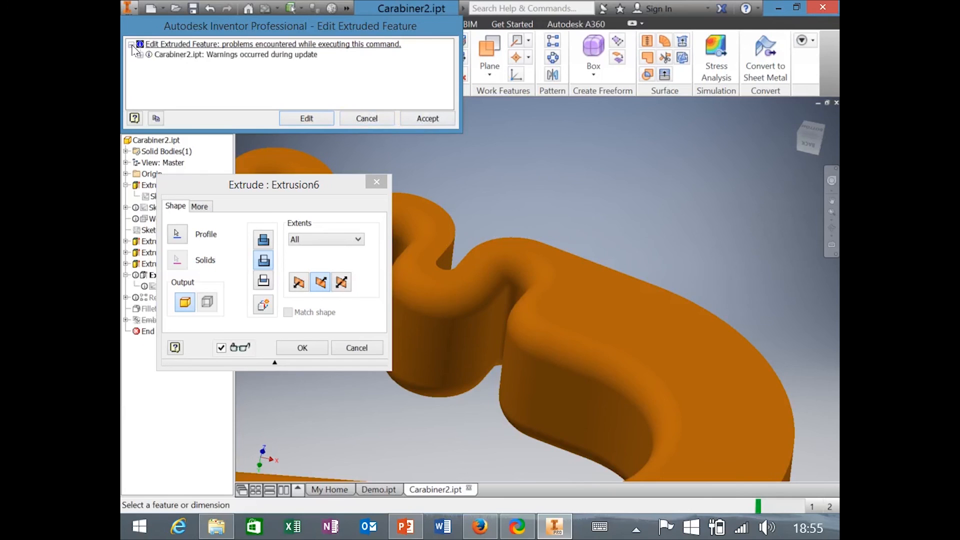
click(225, 55)
click(140, 54)
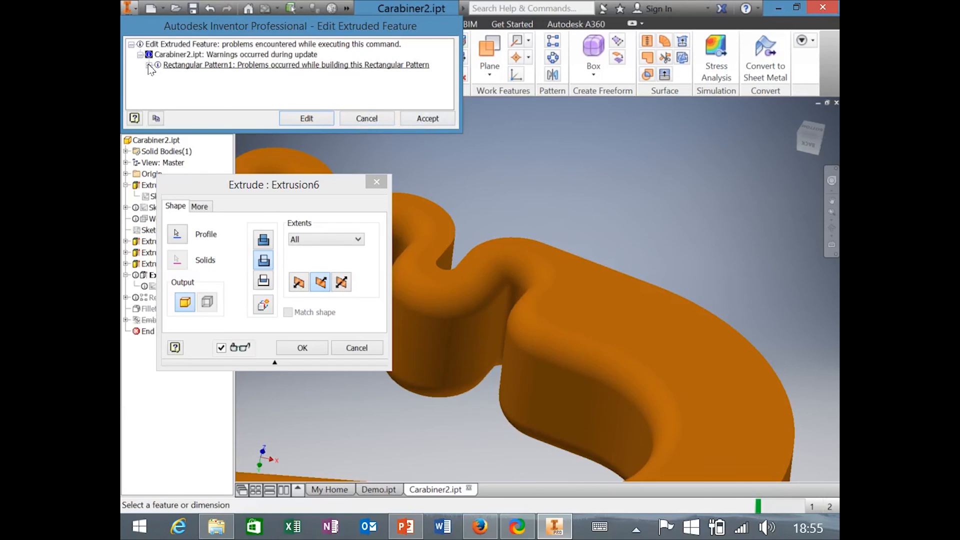
click(148, 65)
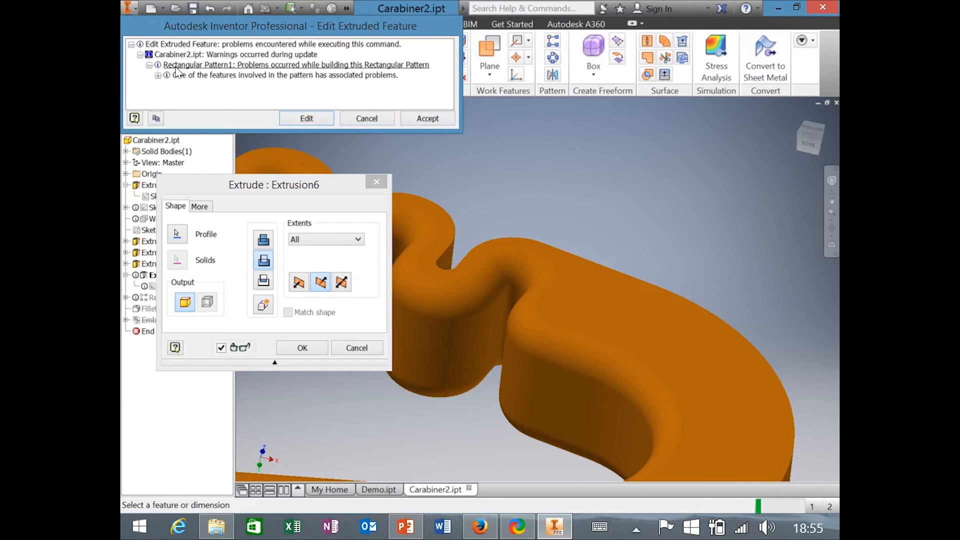
click(424, 120)
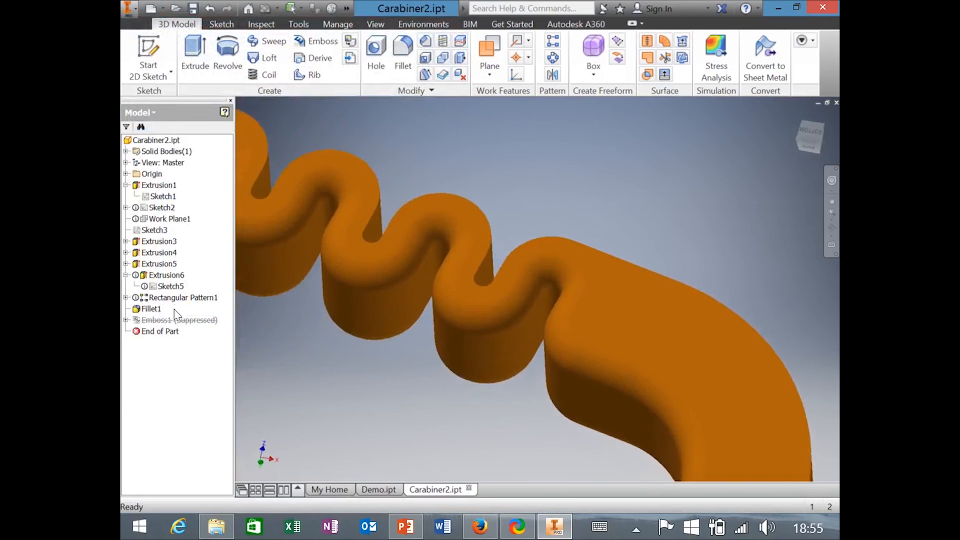
Move End of Part above Rectangular Pattern1 and try placing it before Extrusion3.
mouse_move(166, 333)
mouse_down()
mouse_move(169, 285)
mouse_move(176, 294)
mouse_up()
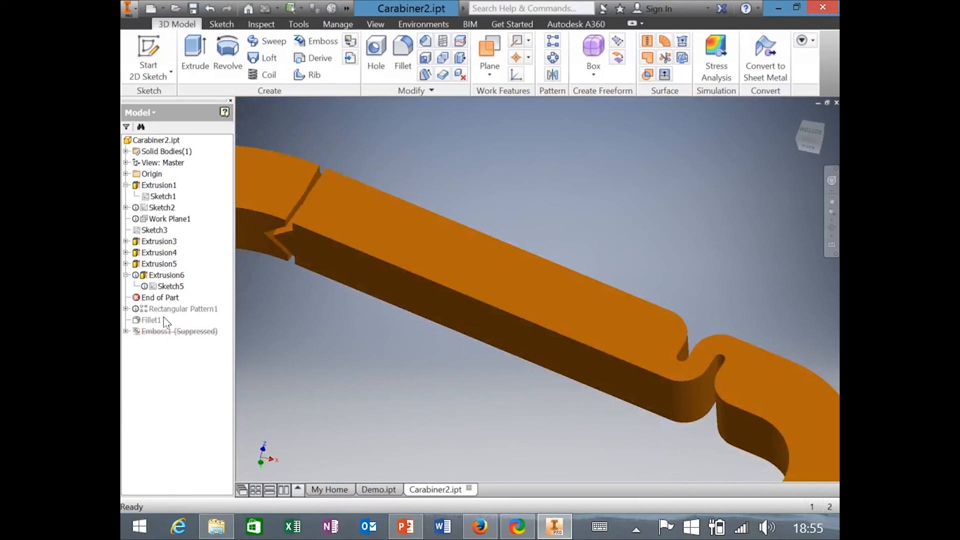
click(157, 298)
mouse_move(150, 298)
mouse_down()
mouse_move(145, 273)
mouse_move(167, 262)
mouse_move(169, 245)
mouse_move(156, 255)
mouse_move(169, 291)
mouse_up()
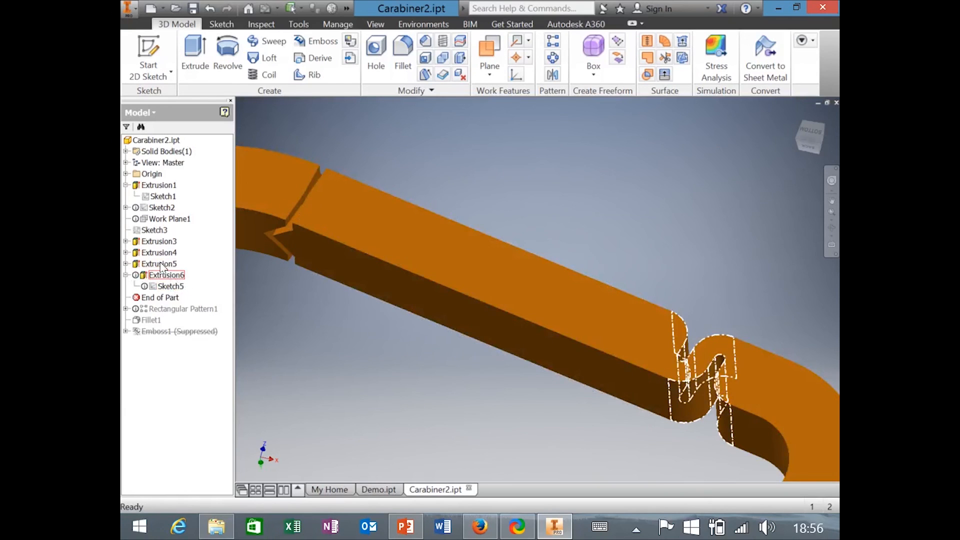
Suppress Extrusion3, Extrusion4 and Extrusion5.
right_click(164, 241)
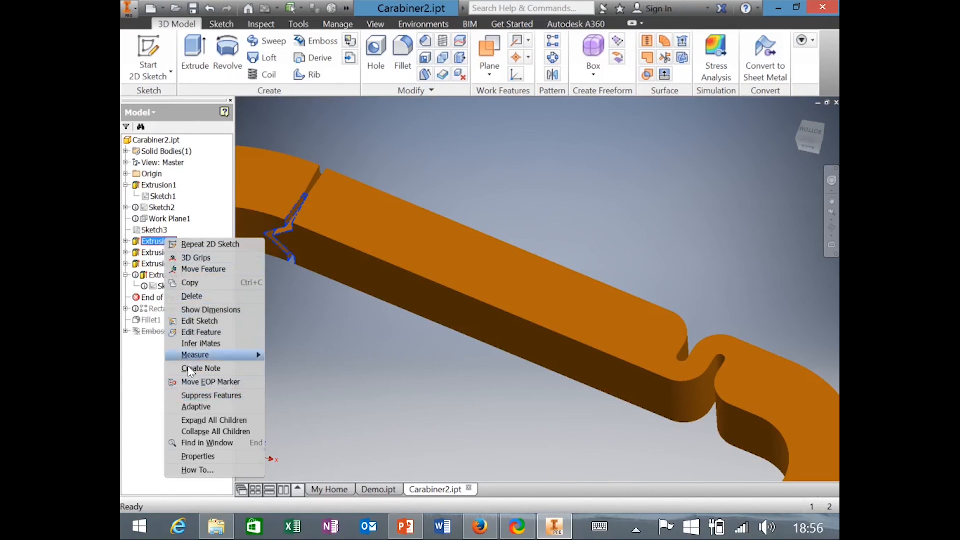
click(185, 397)
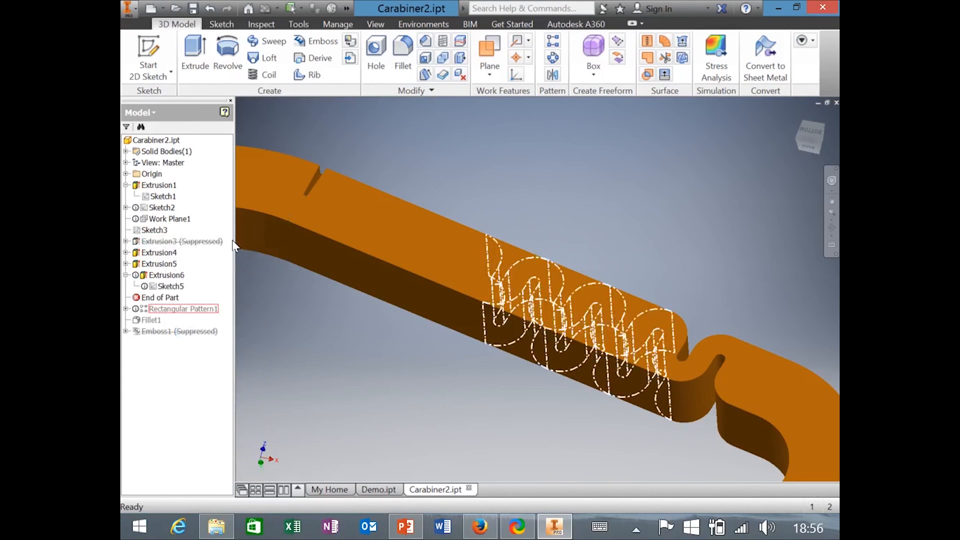
click(159, 253)
right_click(165, 253)
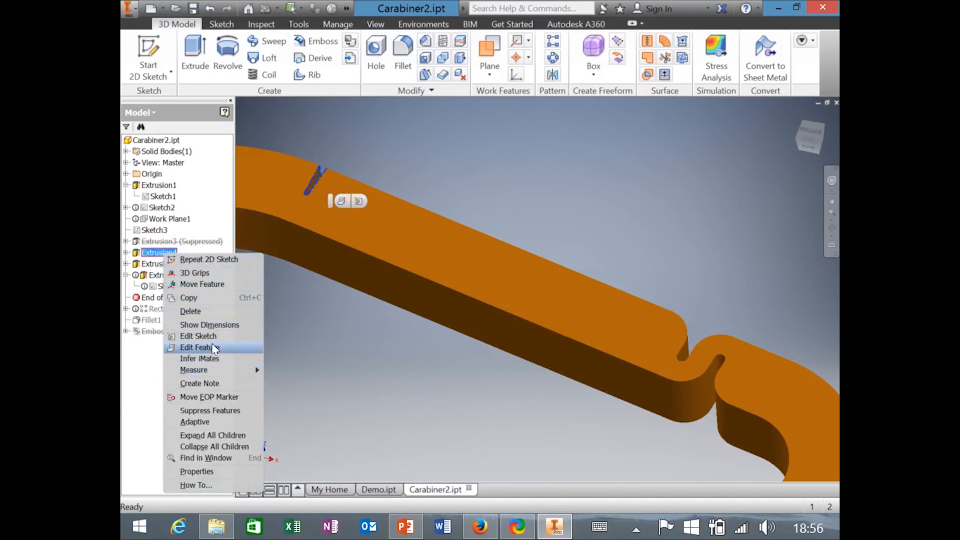
click(201, 408)
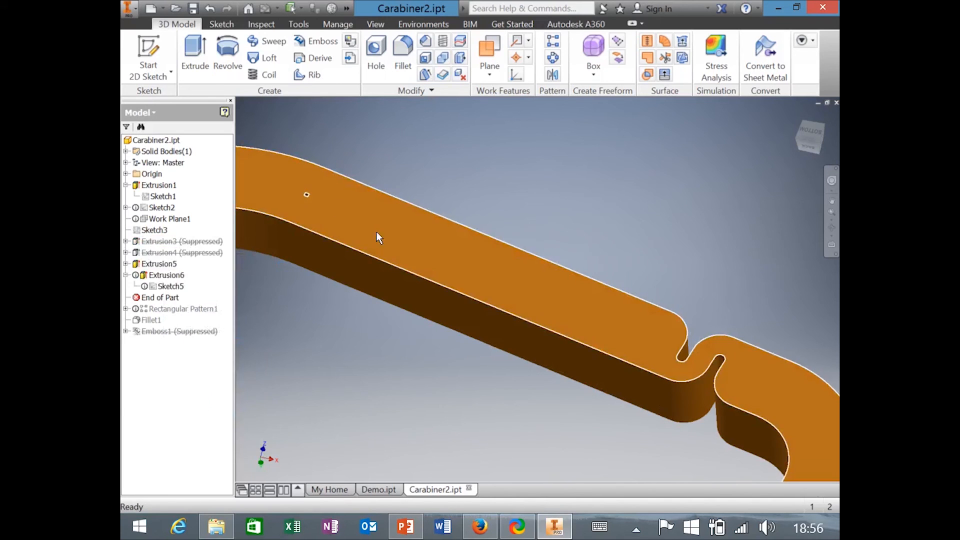
scroll(380, 223, up, 3)
shift+middle_drag(325, 245, 352, 323)
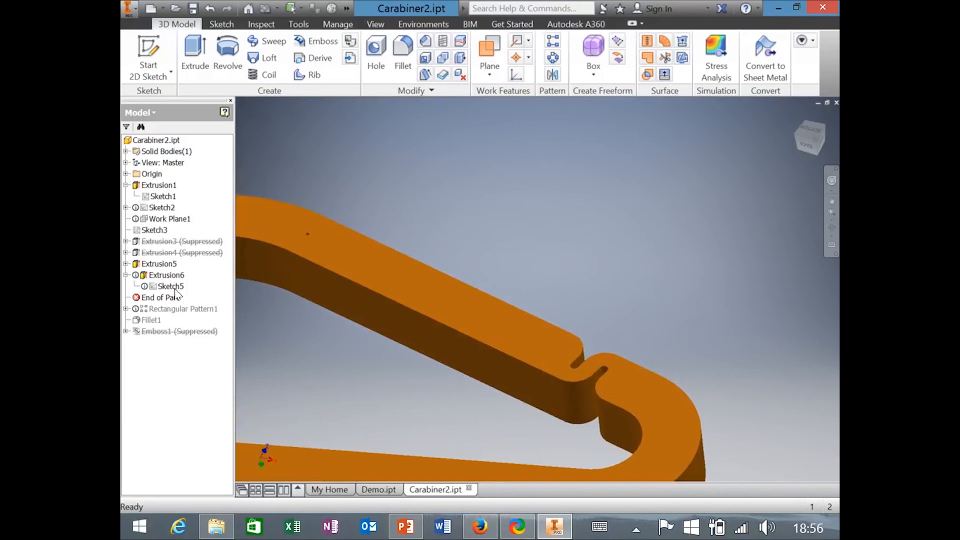
right_click(159, 267)
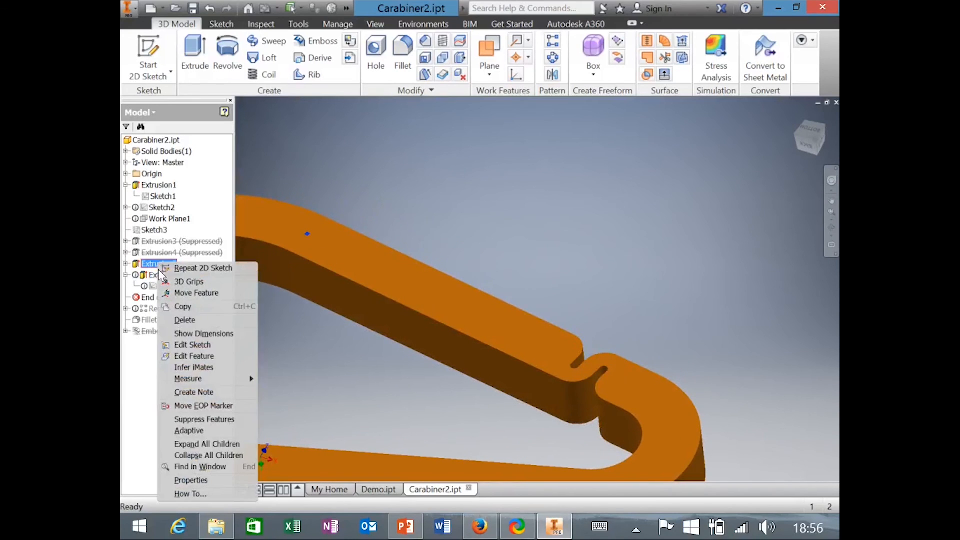
click(197, 418)
scroll(605, 358, down, 5)
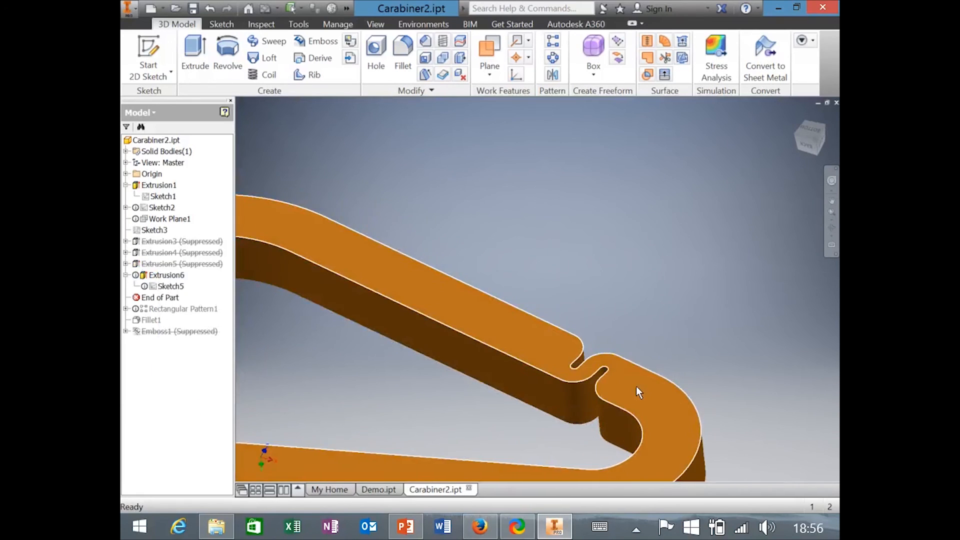
scroll(568, 310, down, 5)
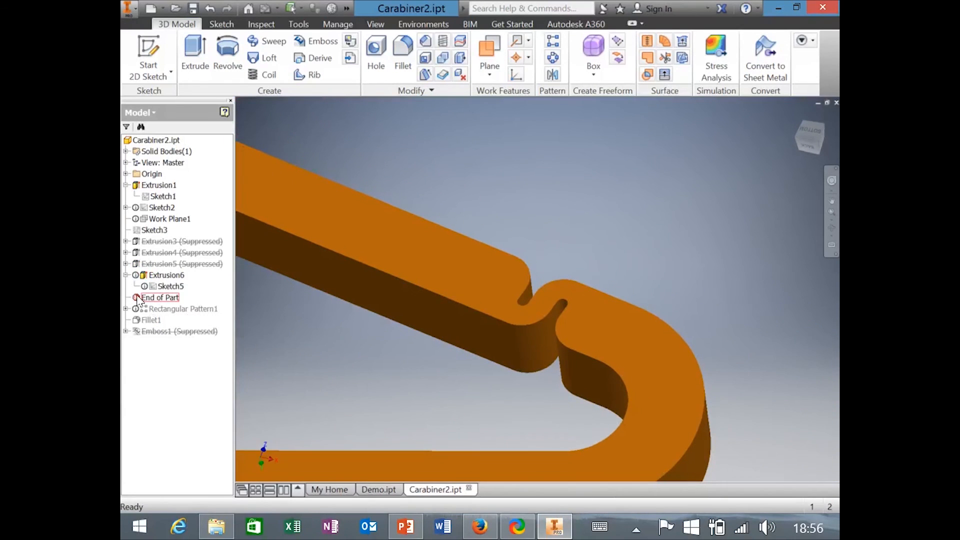
Roll End of Part past Rectangular Pattern1, accept the warning, then roll it back above the pattern.
drag(153, 300, 156, 325)
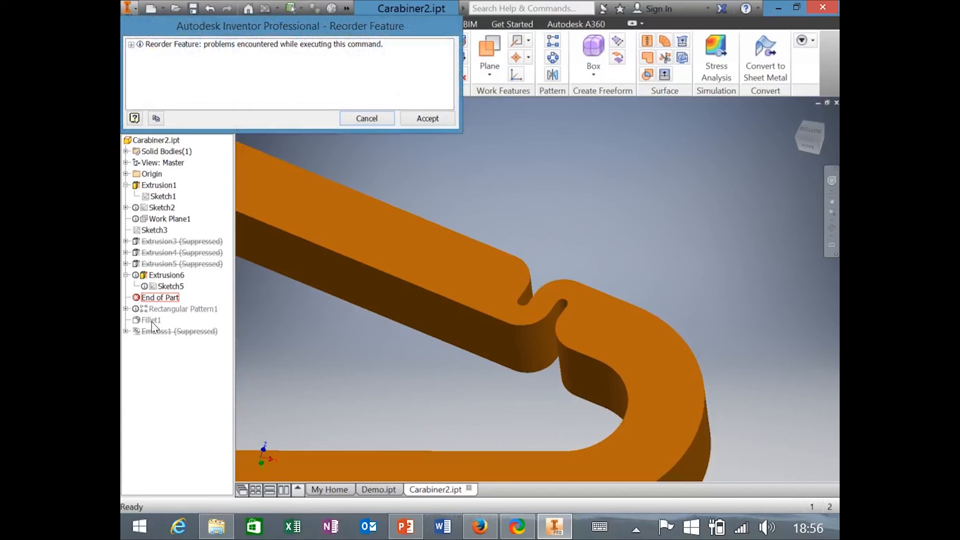
click(416, 120)
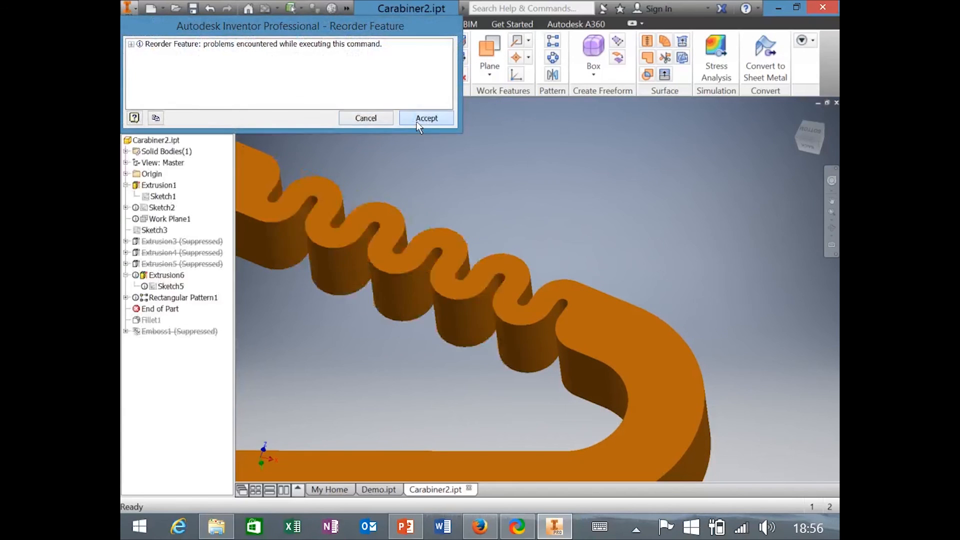
drag(152, 309, 157, 294)
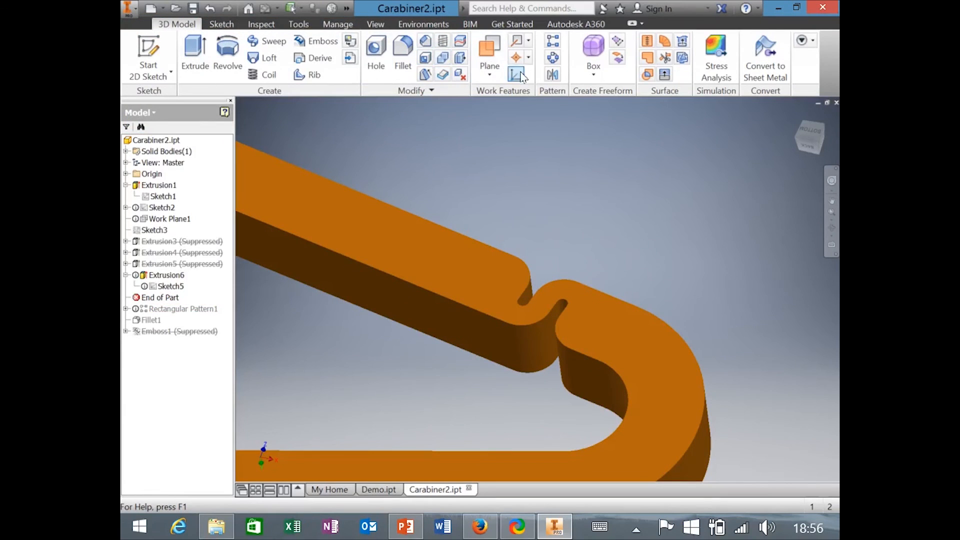
Start a rectangular pattern with Extrusion6 as the feature to repeat.
click(556, 44)
mouse_move(346, 102)
mouse_down()
mouse_move(427, 185)
mouse_move(358, 143)
mouse_move(360, 110)
mouse_move(347, 100)
mouse_up()
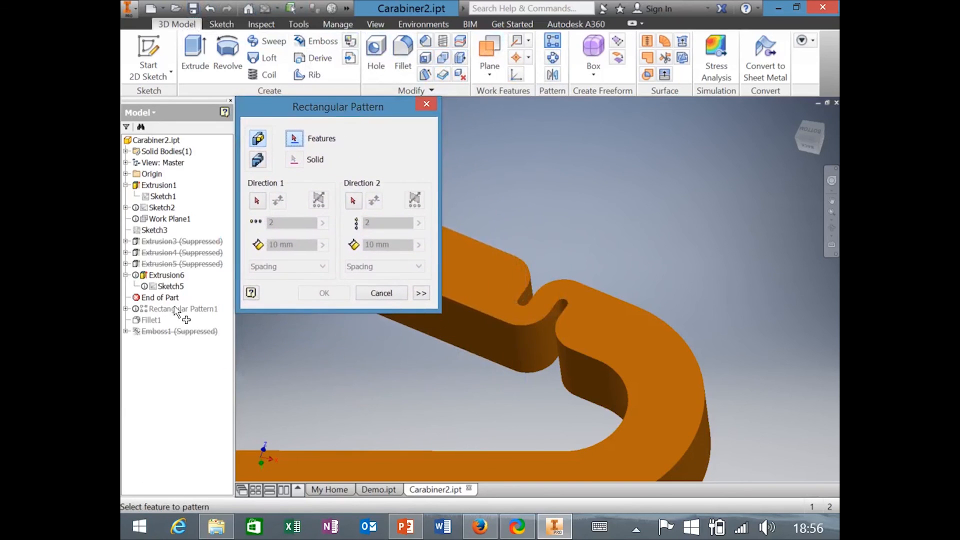
click(170, 275)
click(178, 276)
drag(313, 116, 332, 304)
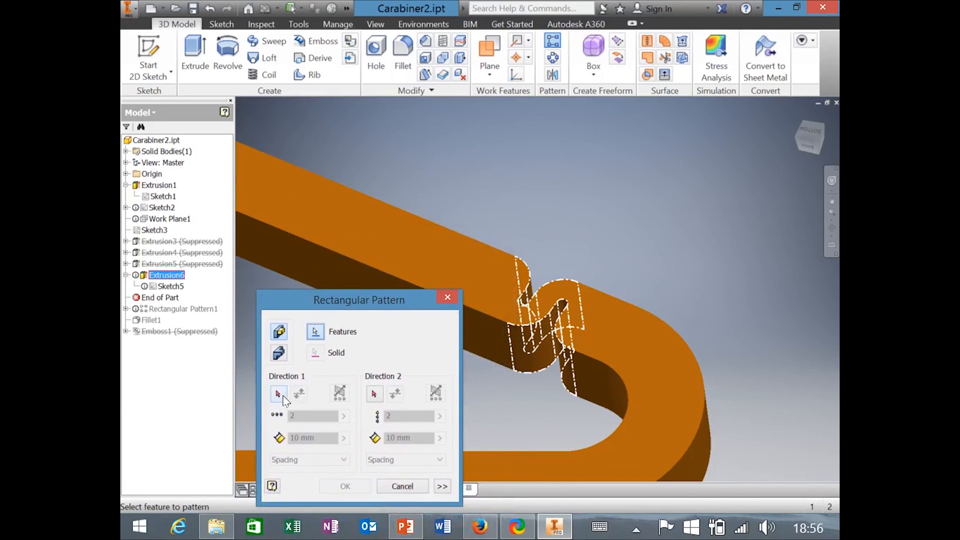
Set Direction 1 along the gate's top edge and flip it to the reverse direction.
click(280, 396)
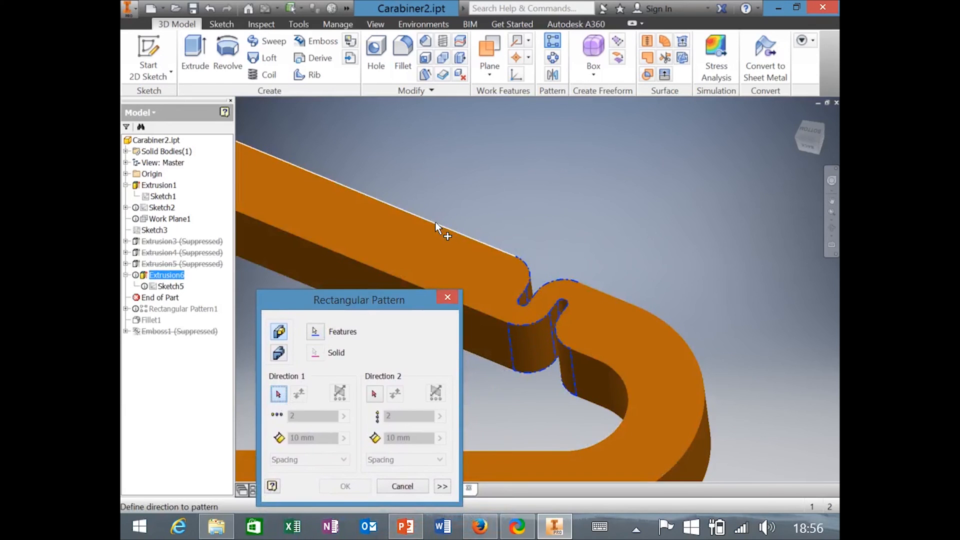
scroll(434, 222, up, 6)
scroll(535, 315, down, 2)
scroll(570, 331, down, 5)
scroll(655, 313, up, 3)
scroll(662, 316, down, 3)
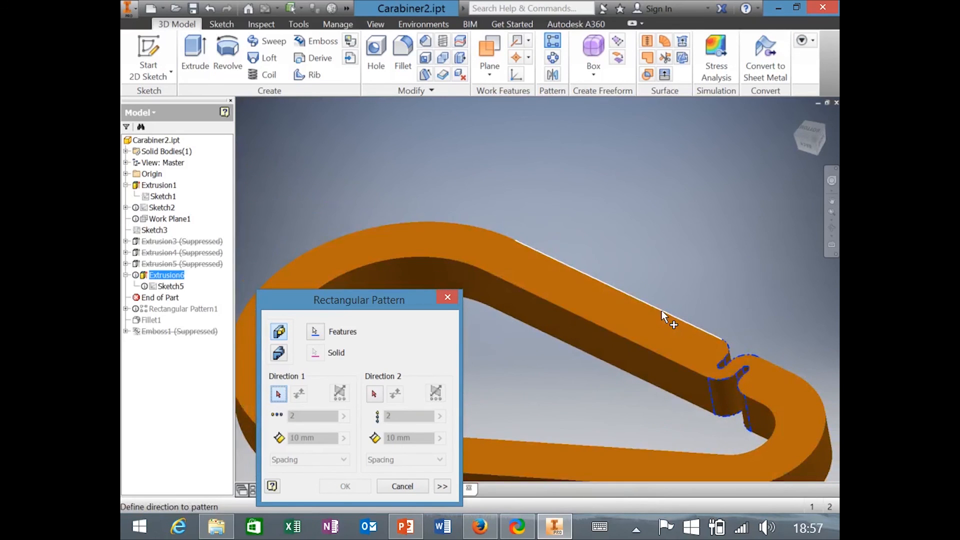
click(665, 317)
scroll(649, 393, up, 4)
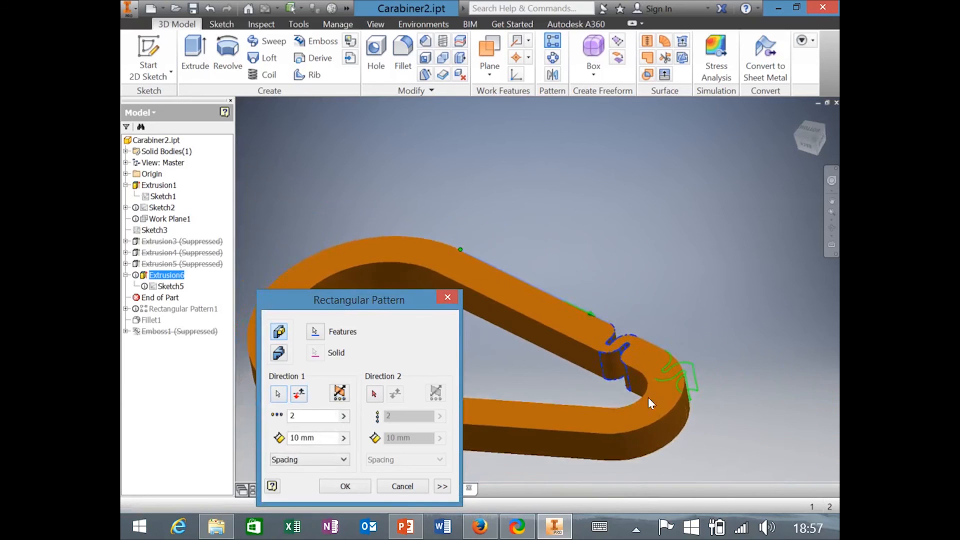
click(299, 395)
scroll(488, 325, down, 5)
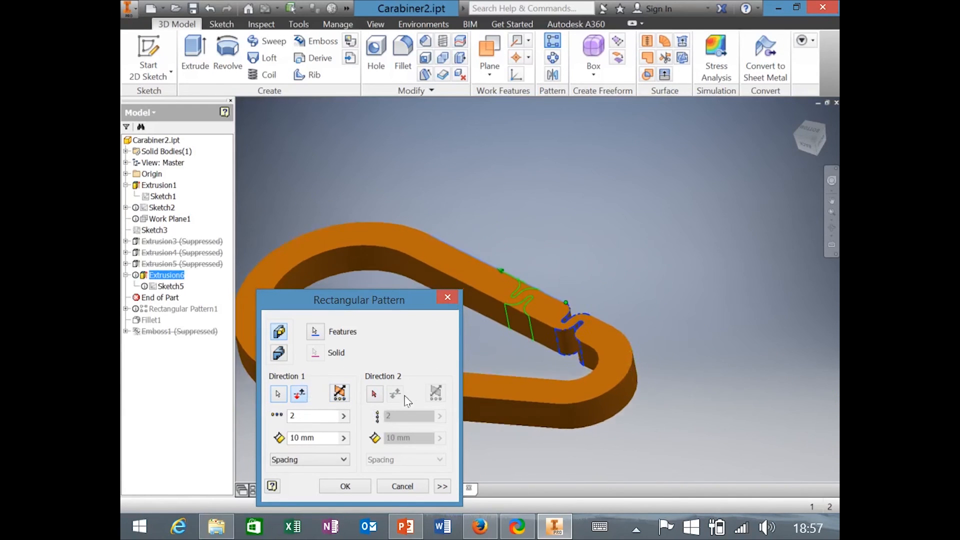
scroll(522, 281, down, 4)
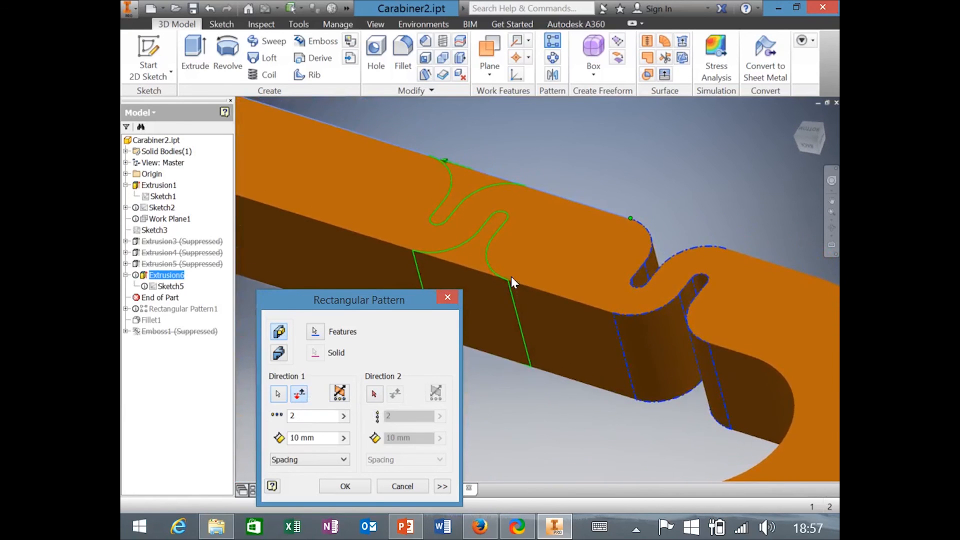
scroll(512, 279, down, 2)
Cancel the new pattern and measure Sketch5's circle: 2.577 mm offset, 8 mm diameter.
click(449, 297)
double_click(170, 286)
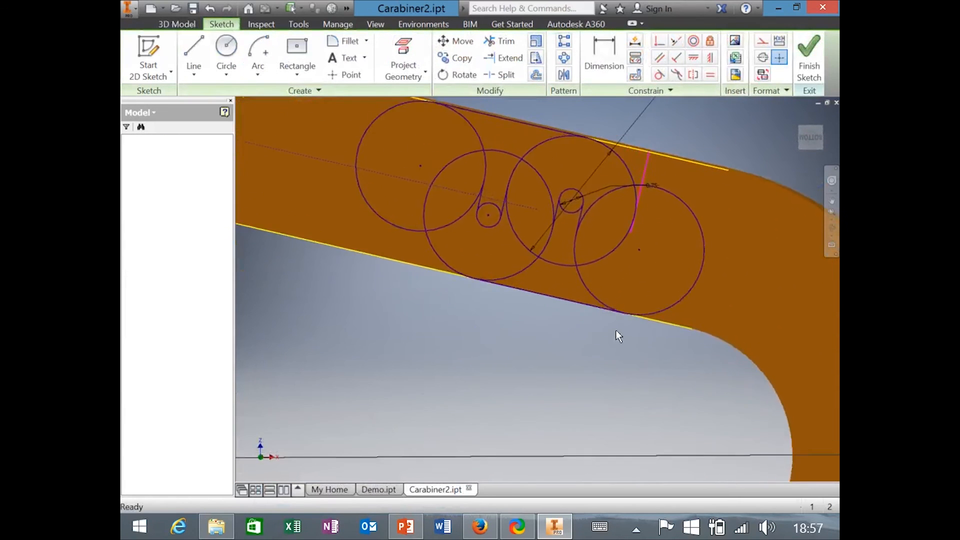
click(260, 24)
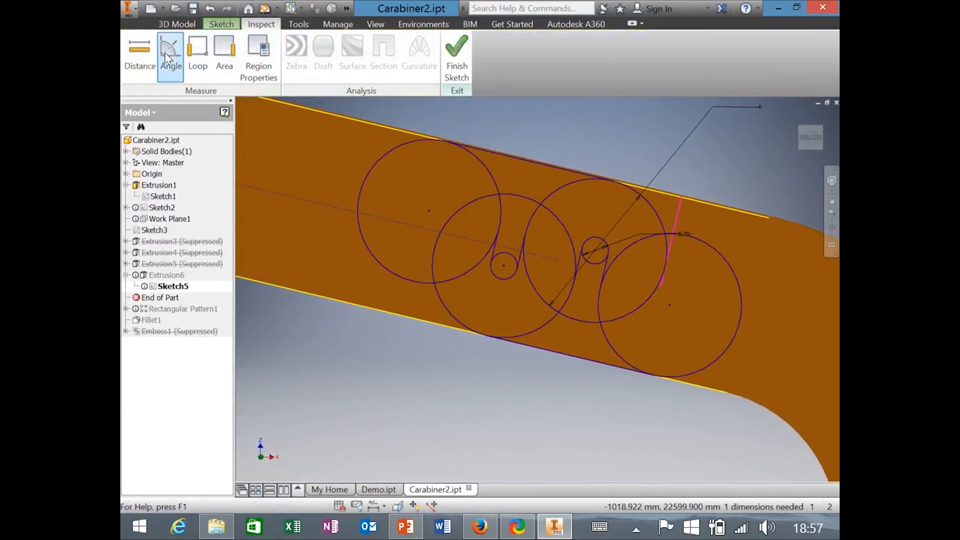
click(150, 50)
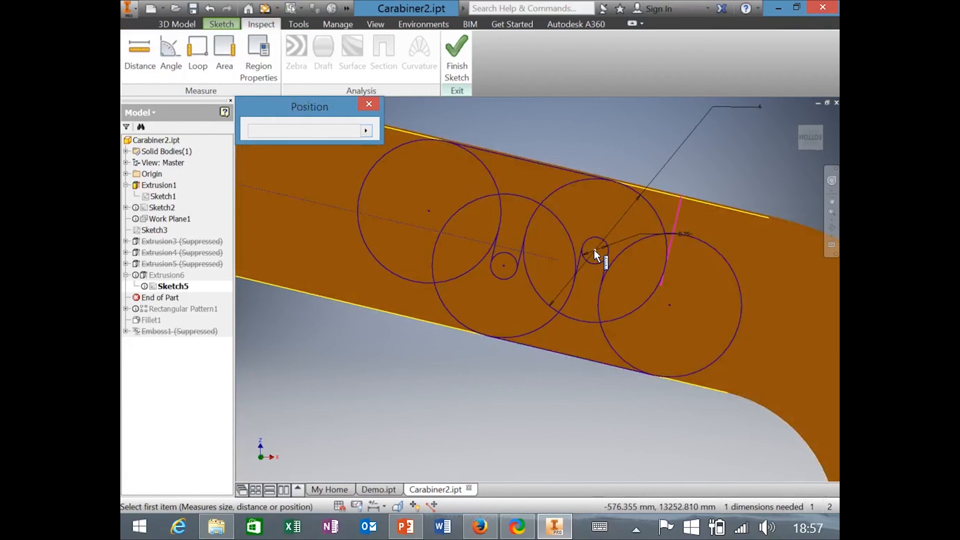
click(596, 250)
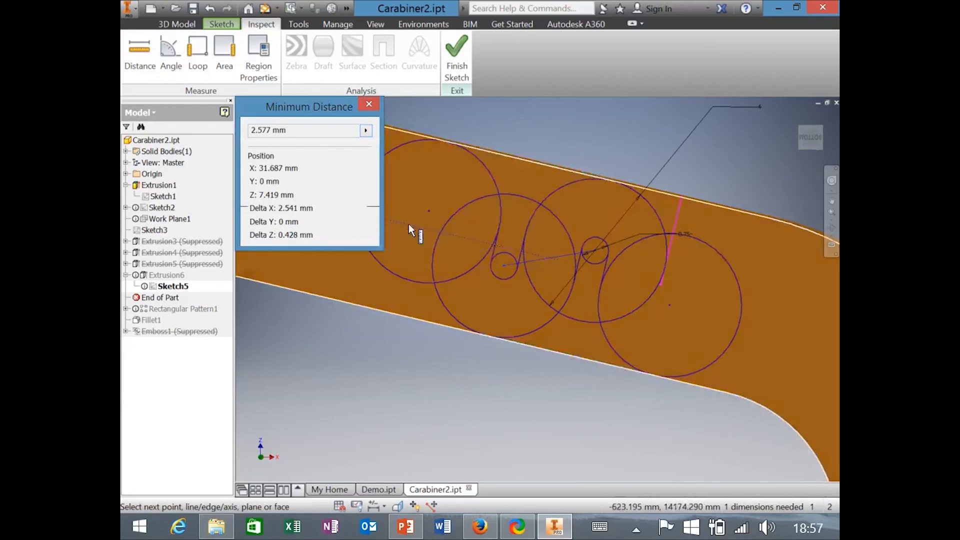
click(369, 103)
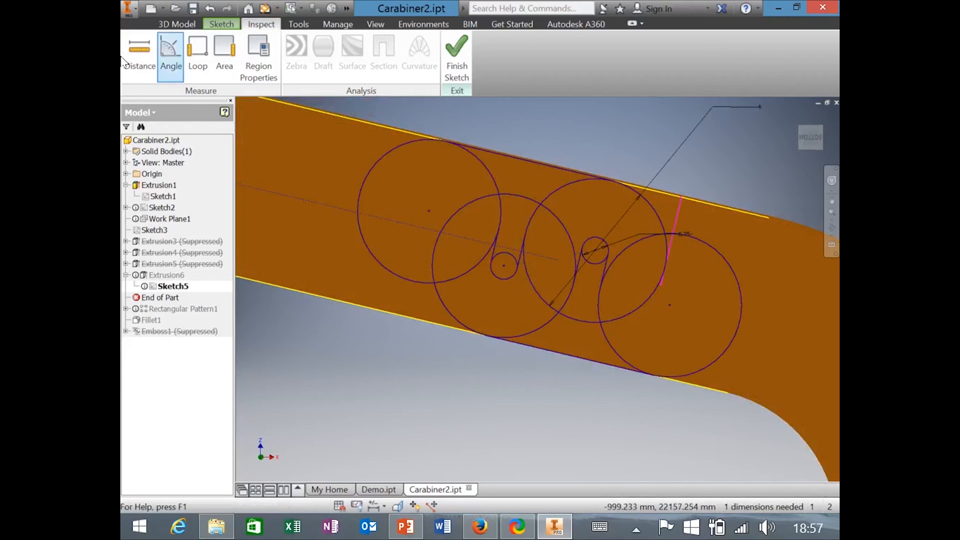
click(140, 50)
click(657, 216)
click(369, 104)
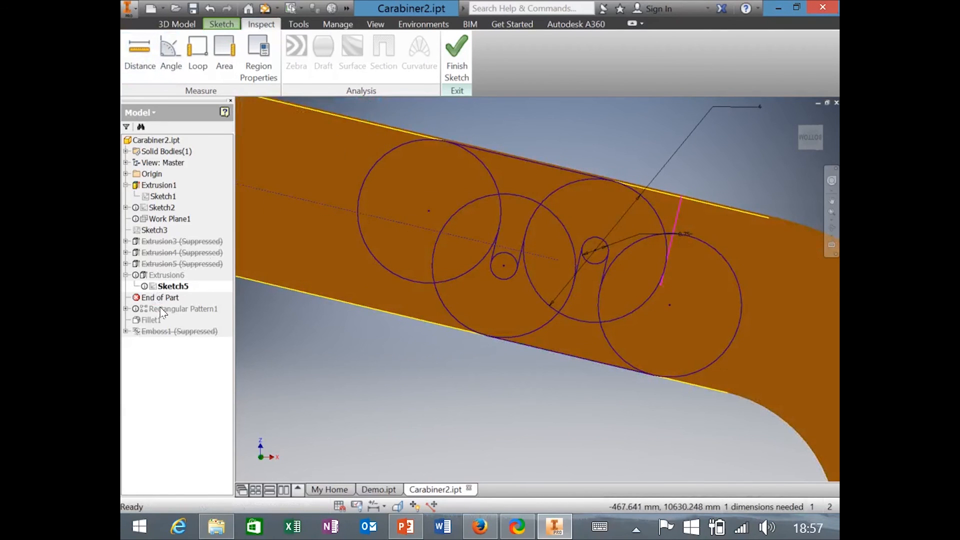
Finish the sketch, move End of Part below Rectangular Pattern1, accept, and edit the pattern.
click(460, 54)
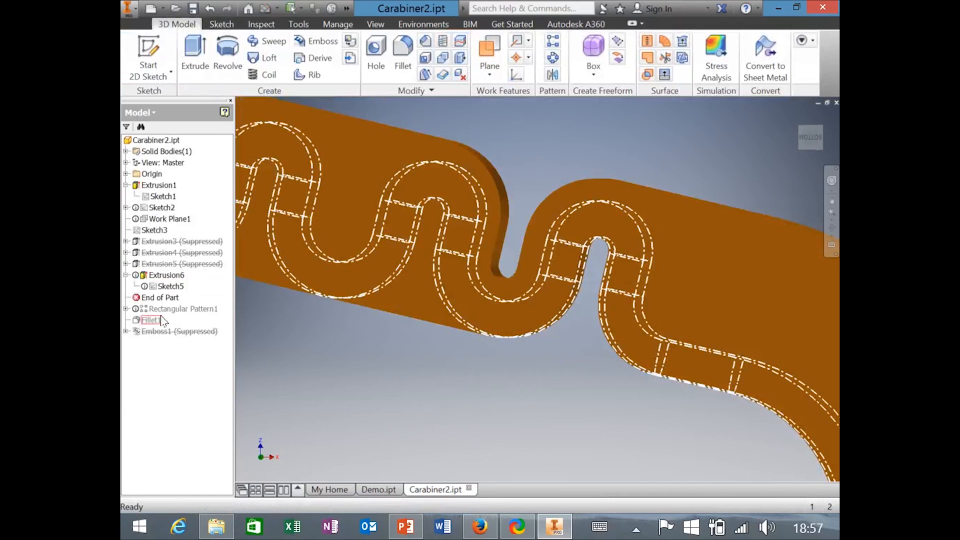
click(156, 309)
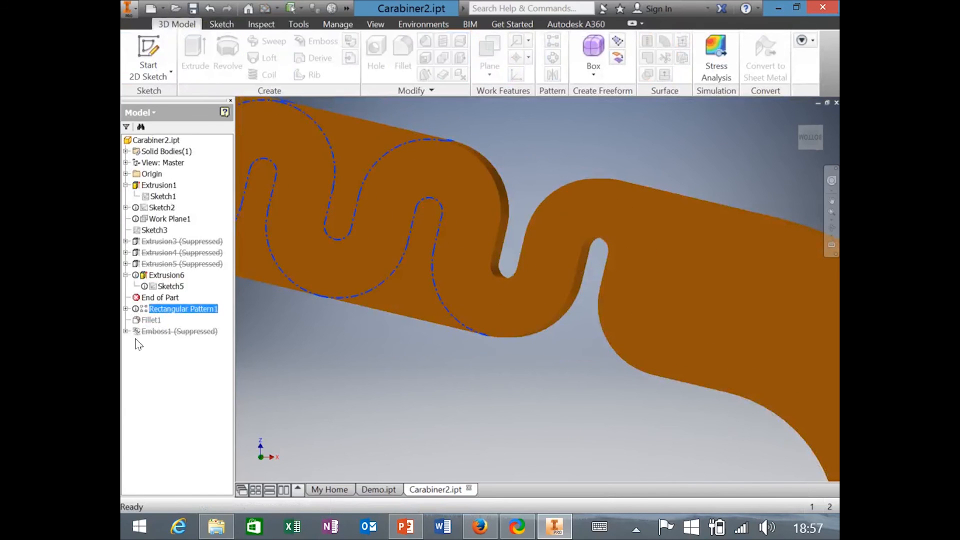
drag(147, 298, 151, 320)
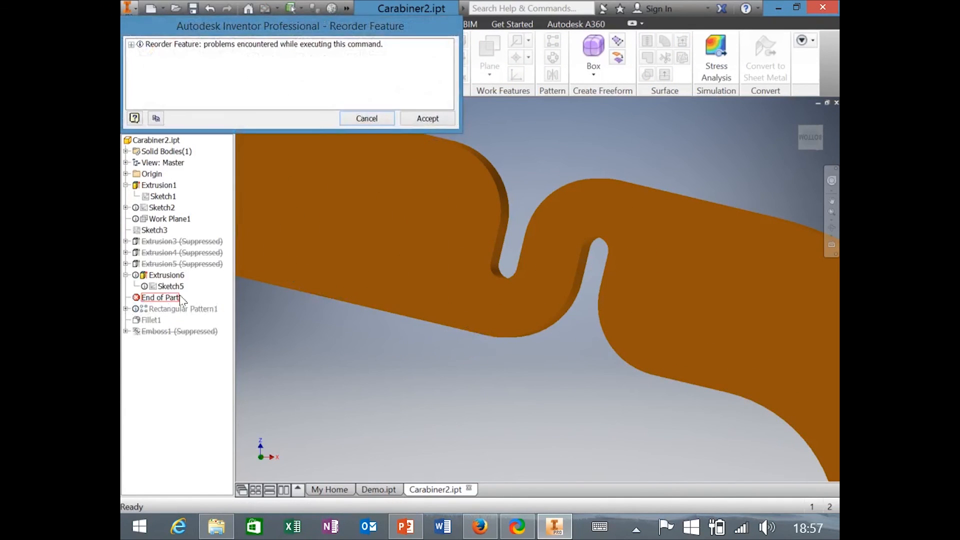
click(433, 117)
double_click(185, 297)
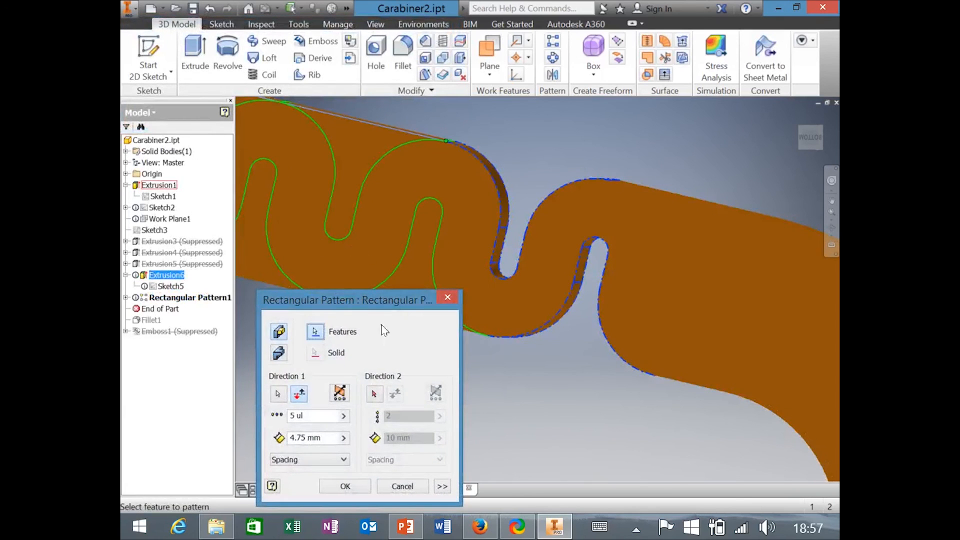
Review the 4.75 mm spacing while arranging the pattern dialog and zooming out on the gate.
drag(323, 436, 278, 437)
click(323, 434)
drag(392, 302, 585, 227)
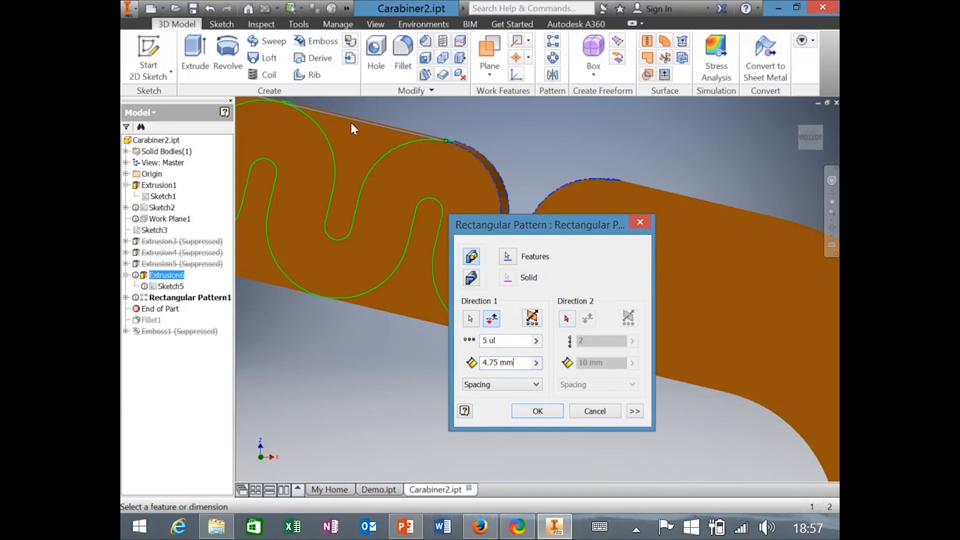
drag(566, 221, 514, 196)
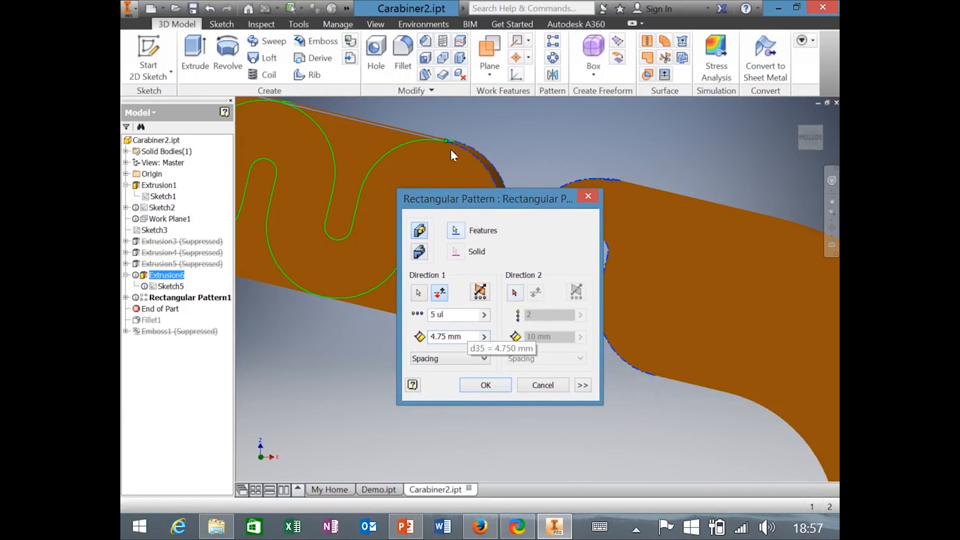
drag(564, 197, 603, 175)
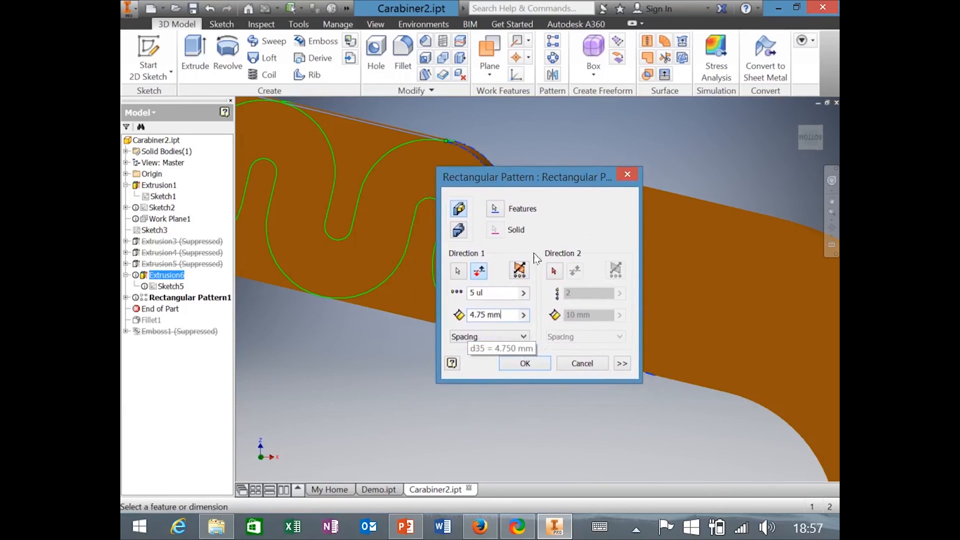
click(505, 312)
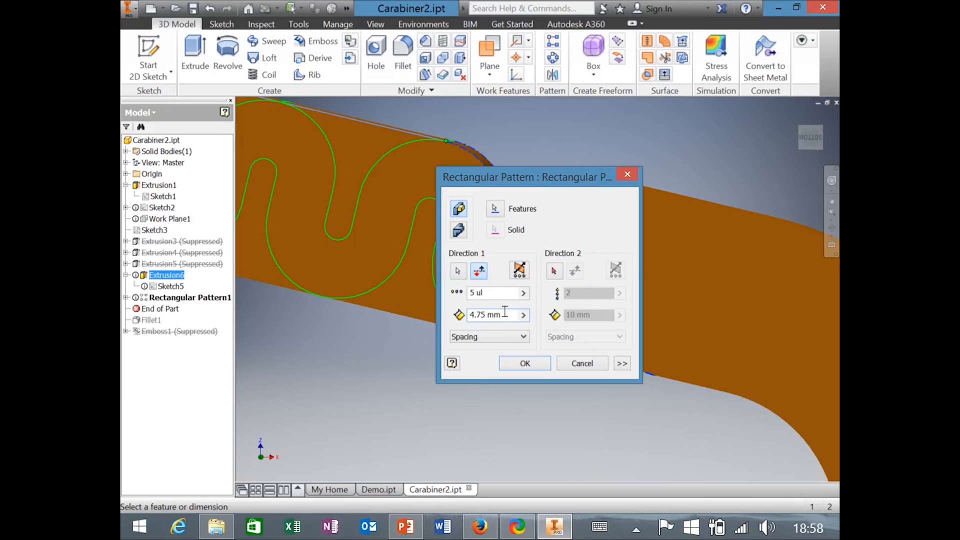
double_click(497, 315)
drag(572, 179, 611, 218)
scroll(452, 258, up, 3)
shift+middle_drag(452, 258, 396, 338)
scroll(396, 339, up, 3)
shift+middle_drag(460, 310, 557, 228)
drag(575, 212, 662, 153)
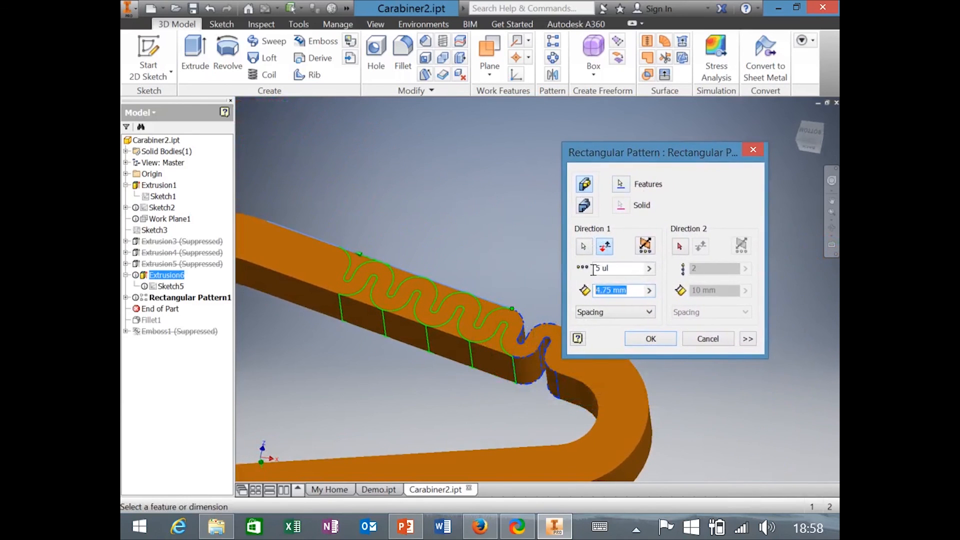
Change the Direction 1 count from 5 to 6 and apply the pattern.
click(597, 268)
text(6)
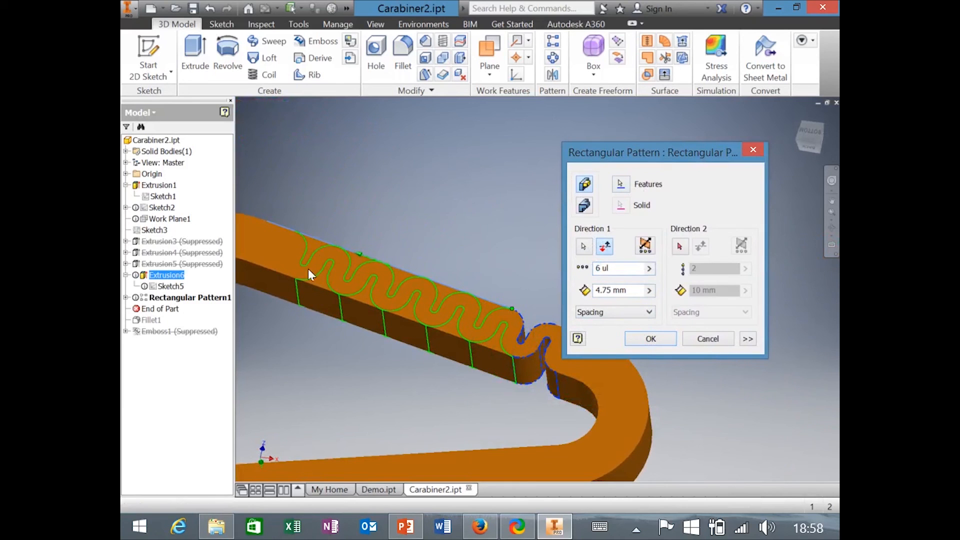
click(652, 340)
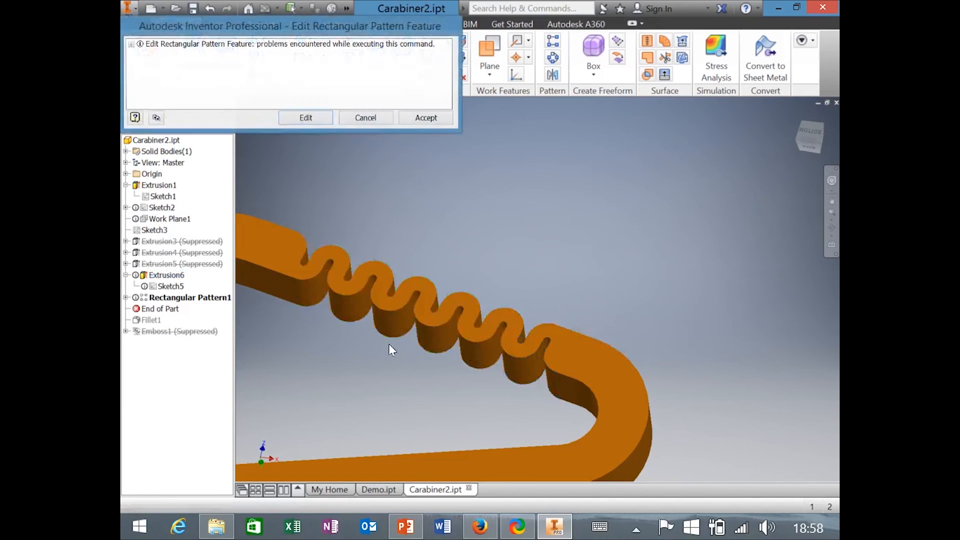
Accept the Rectangular Pattern1 warning and open the application menu.
click(427, 118)
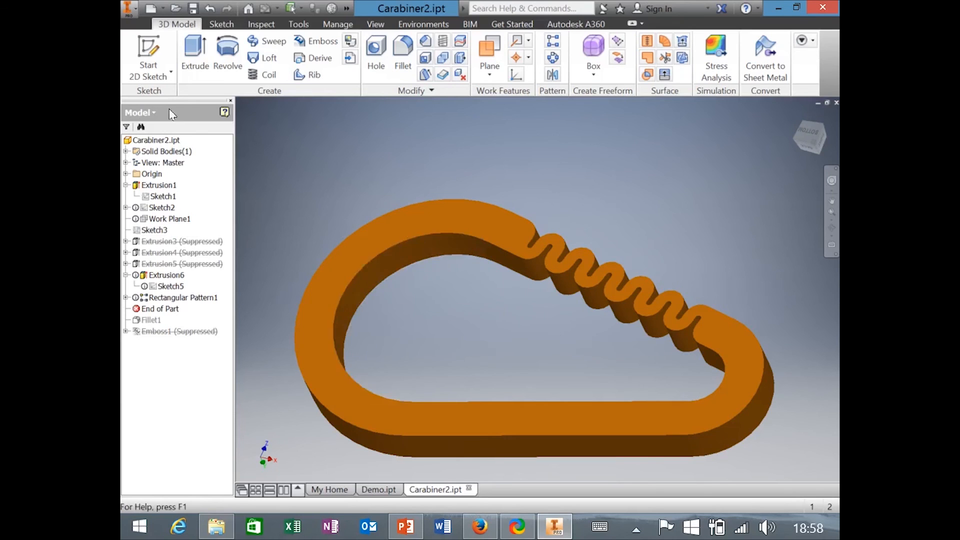
click(127, 9)
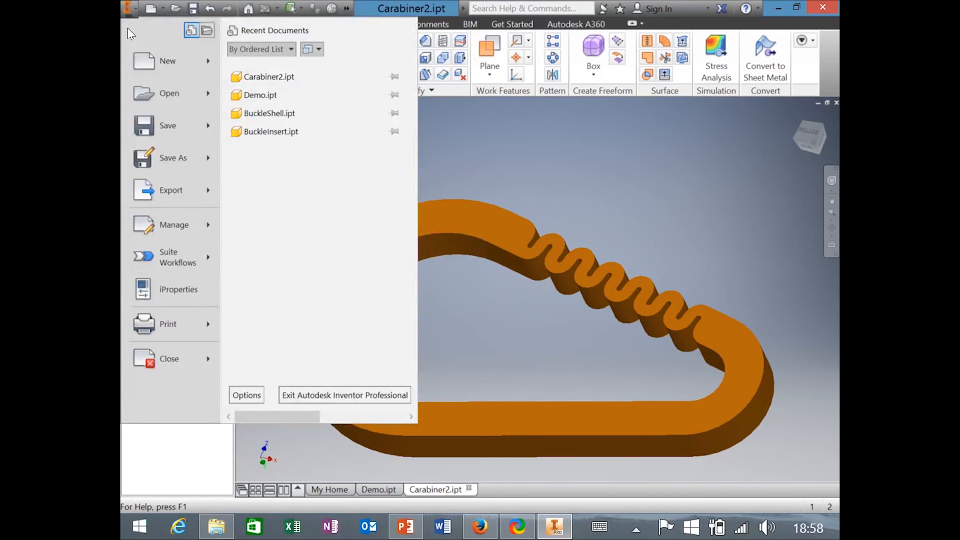
Export to CAD Format as STL, review the STL Options, and close both dialogs.
mouse_move(152, 191)
click(263, 169)
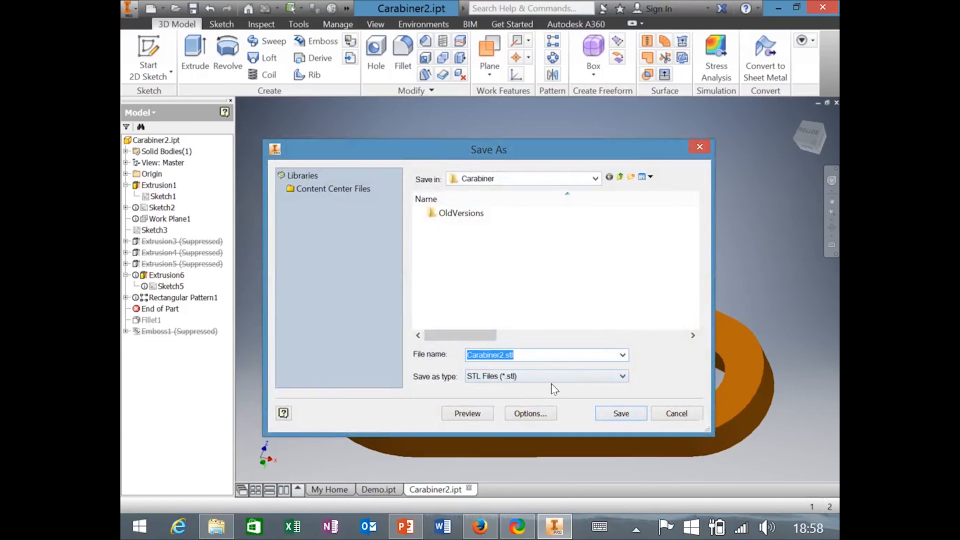
click(531, 414)
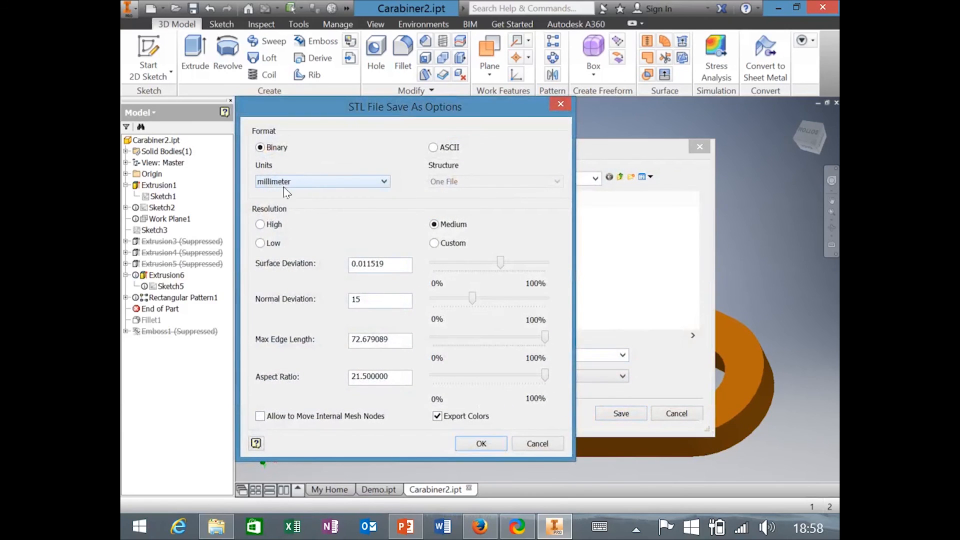
click(568, 103)
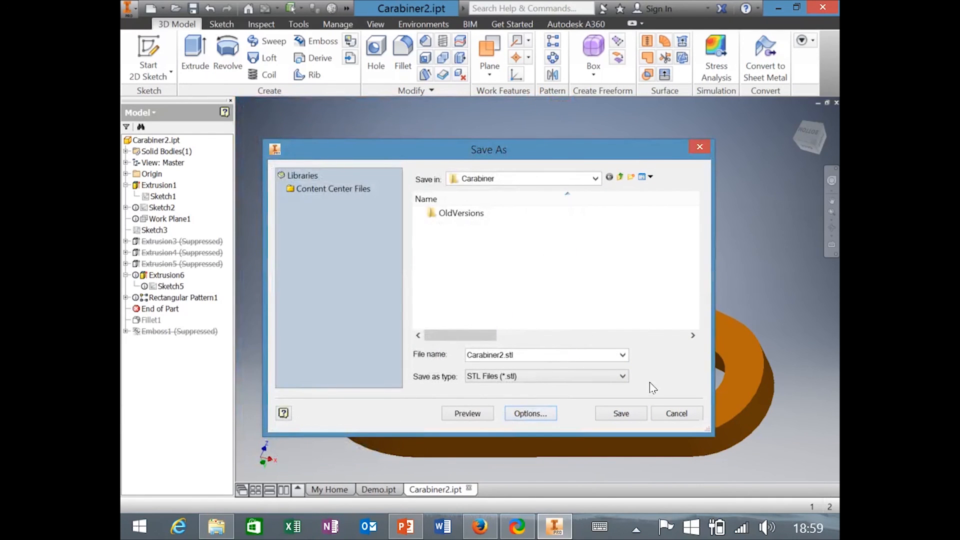
click(700, 147)
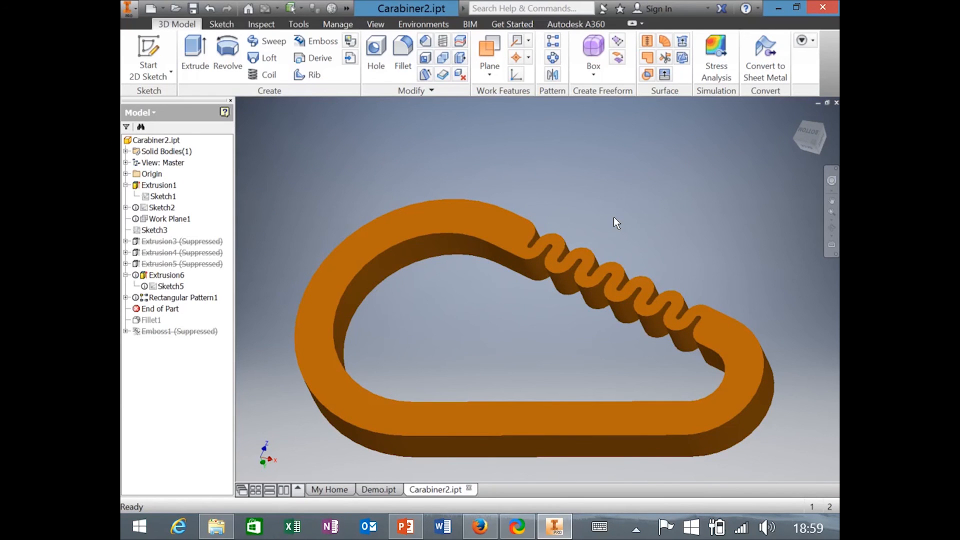
Orbit the carabiner to view its sides, then switch to the Firefox submission form.
shift+middle_drag(613, 217, 463, 275)
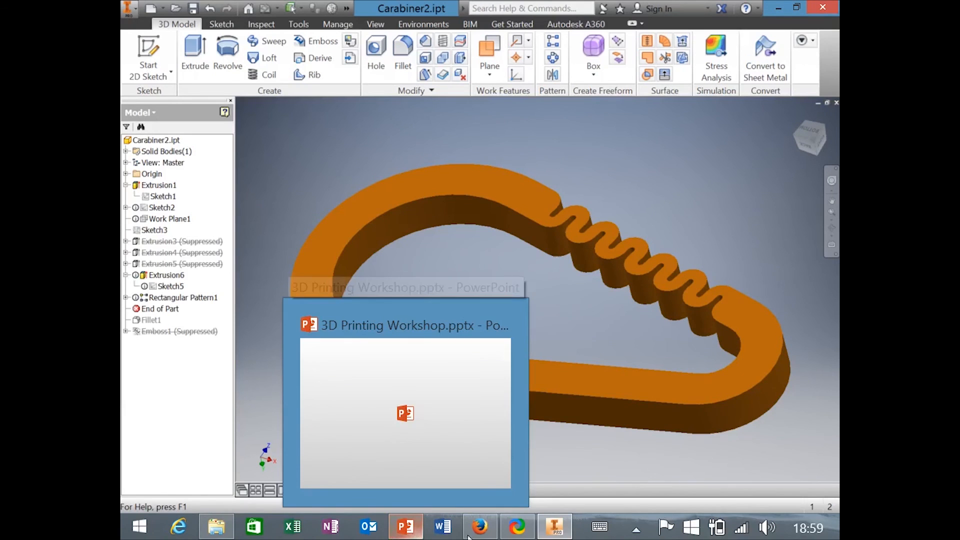
mouse_move(477, 530)
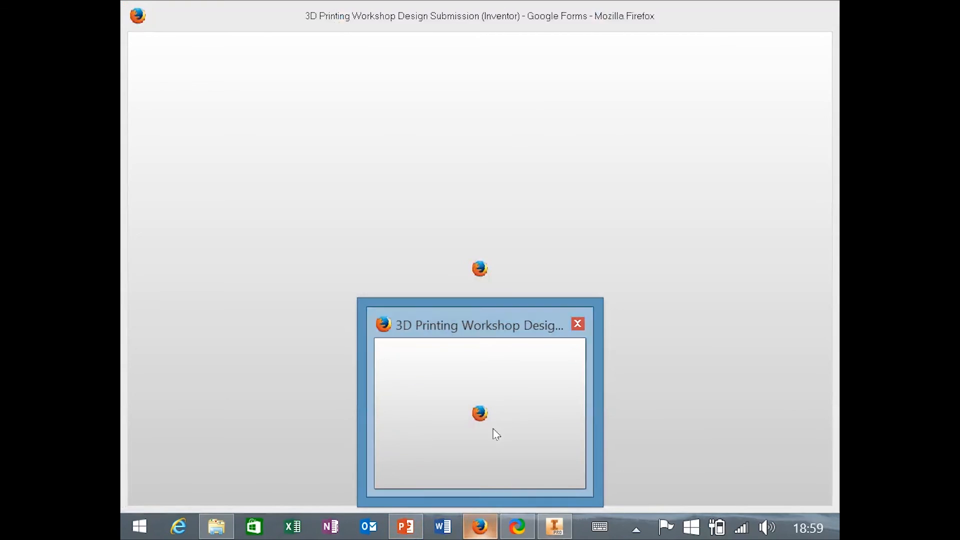
click(496, 434)
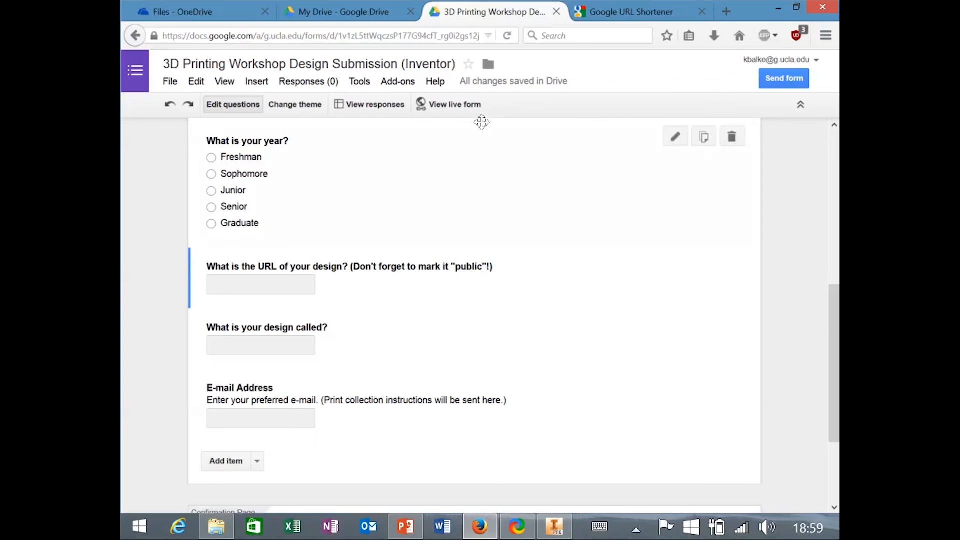
From My Drive, open the Autodesk Inventor Download Instructions document and scroll through it.
click(325, 11)
scroll(392, 360, down, 2)
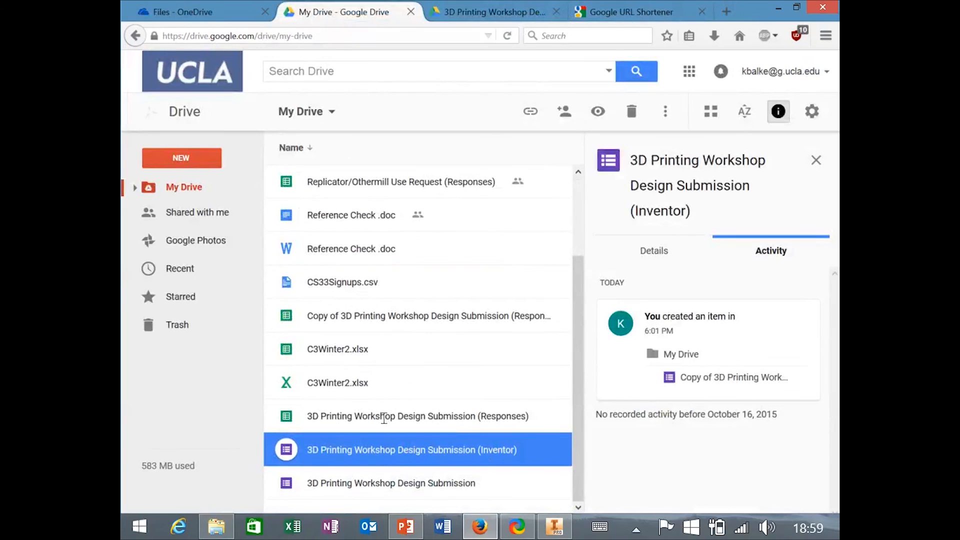
scroll(411, 316, up, 2)
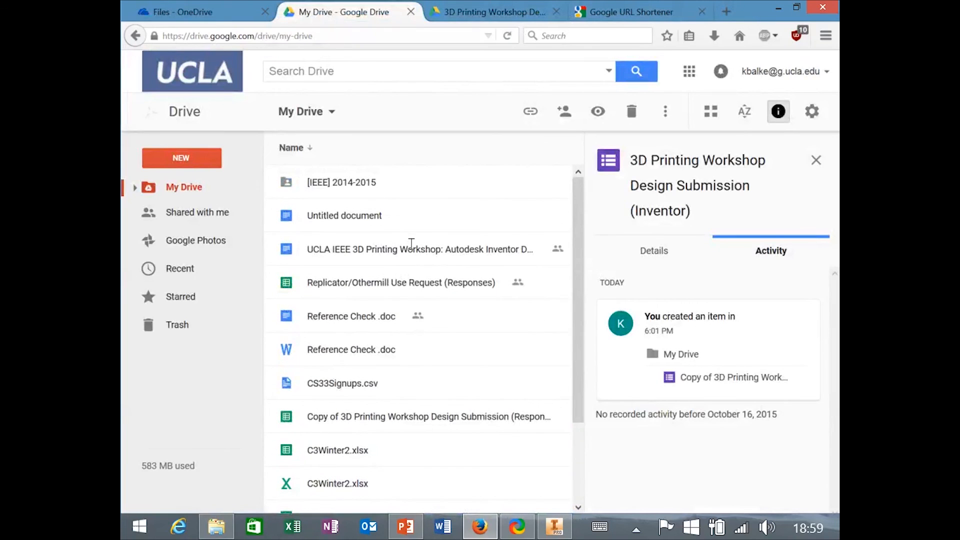
double_click(440, 249)
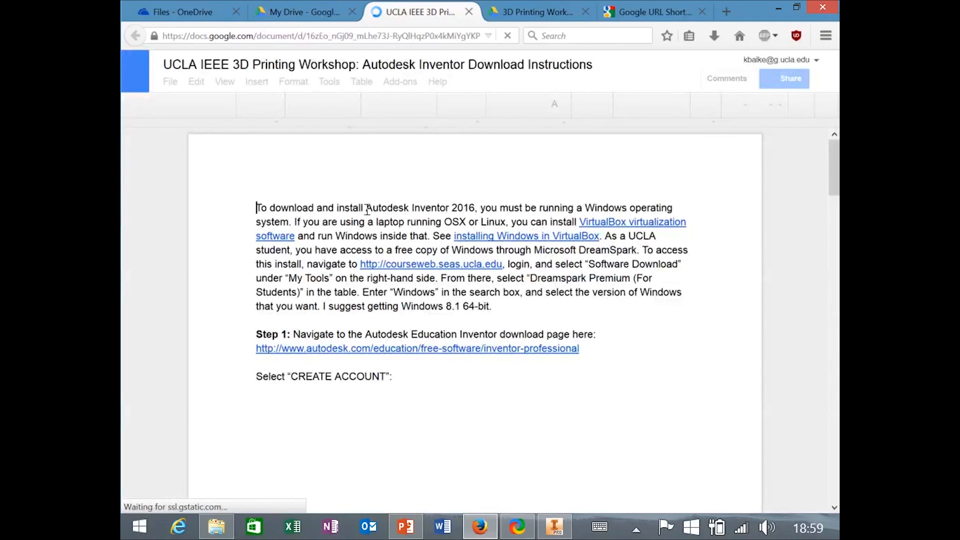
scroll(380, 310, down, 4)
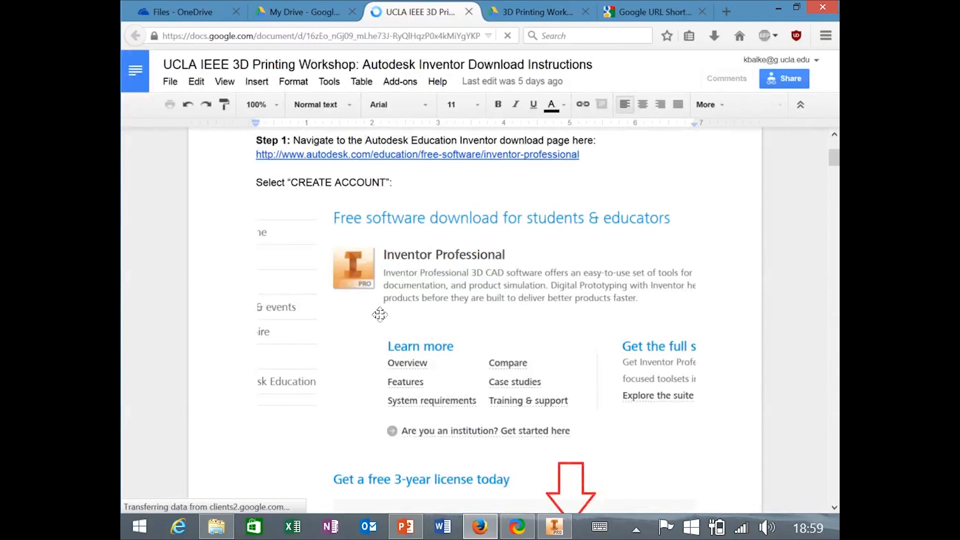
scroll(387, 285, down, 3)
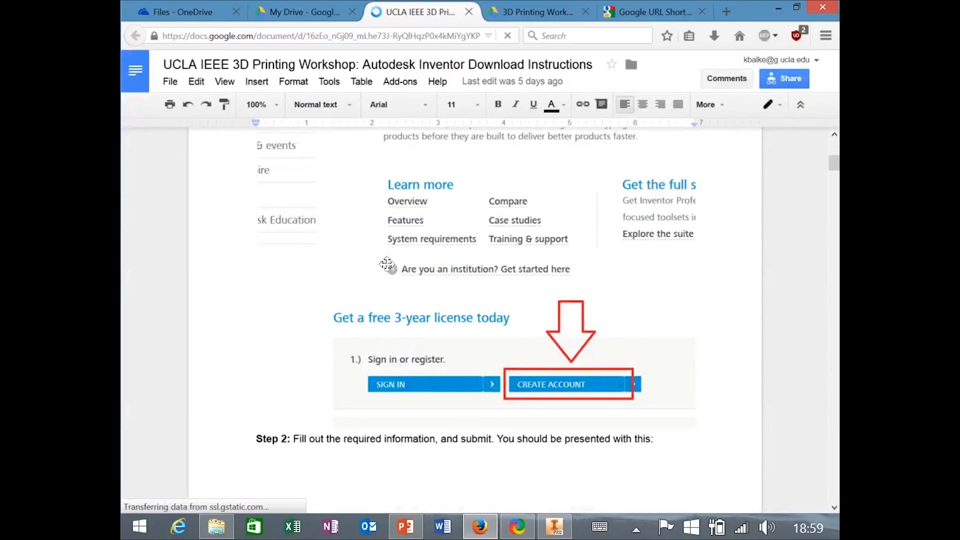
scroll(387, 260, down, 10)
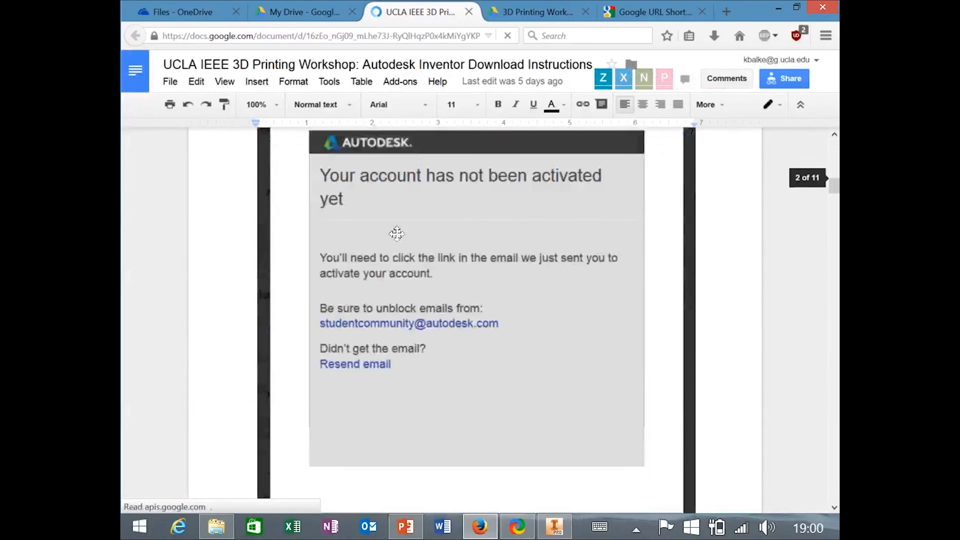